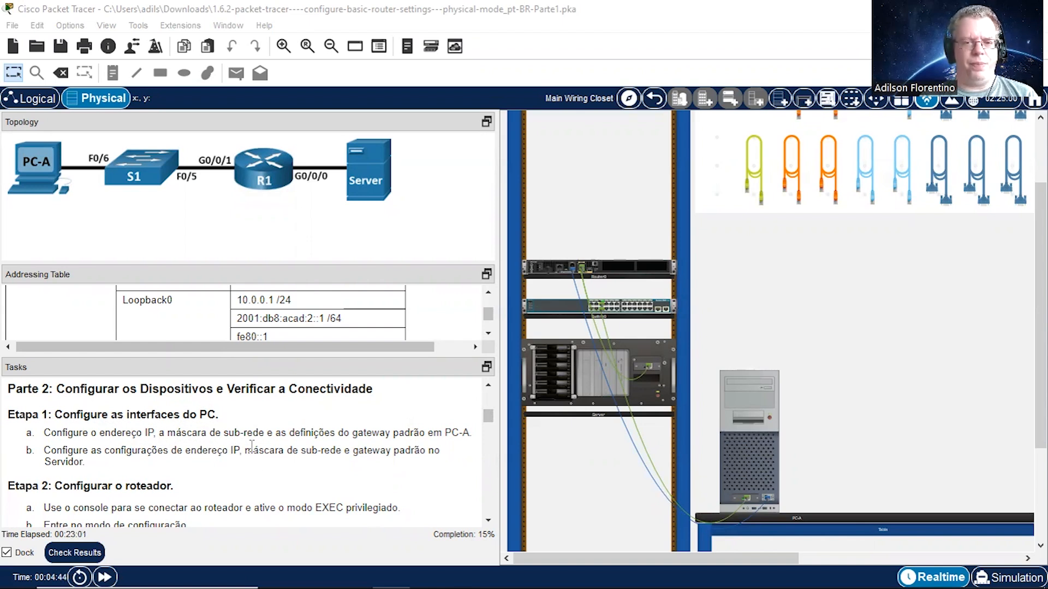
Step: Open PC-A's IP Configuration and place its window clear of the addressing table
click(747, 455)
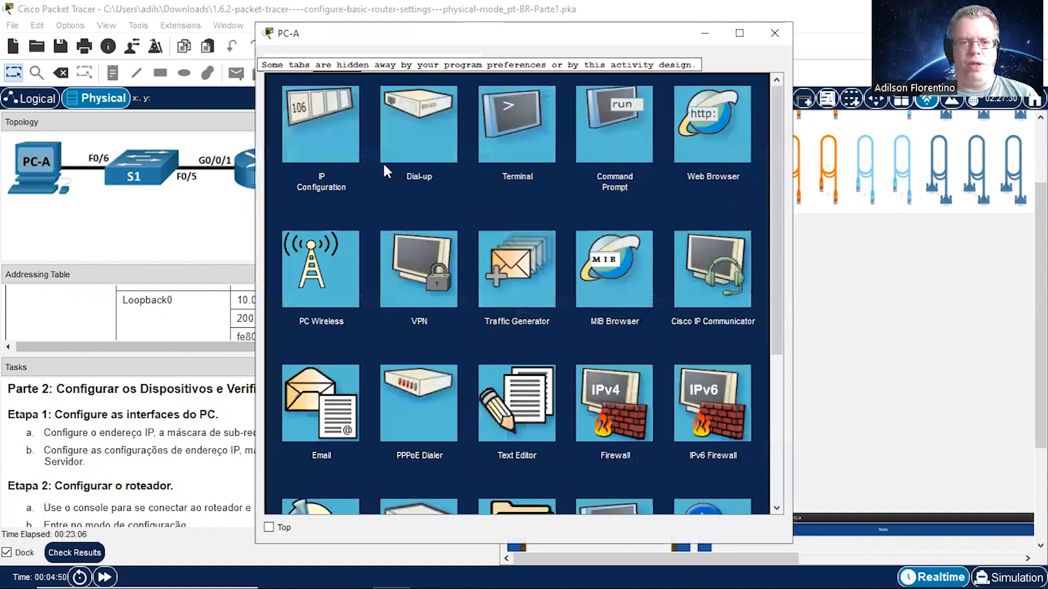
click(324, 141)
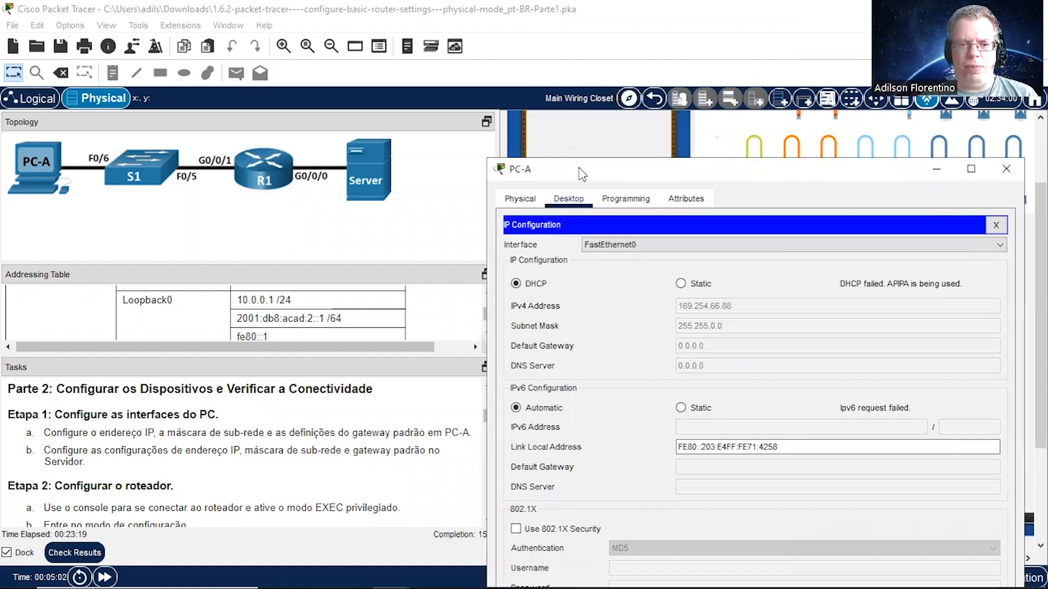
drag(581, 173, 603, 153)
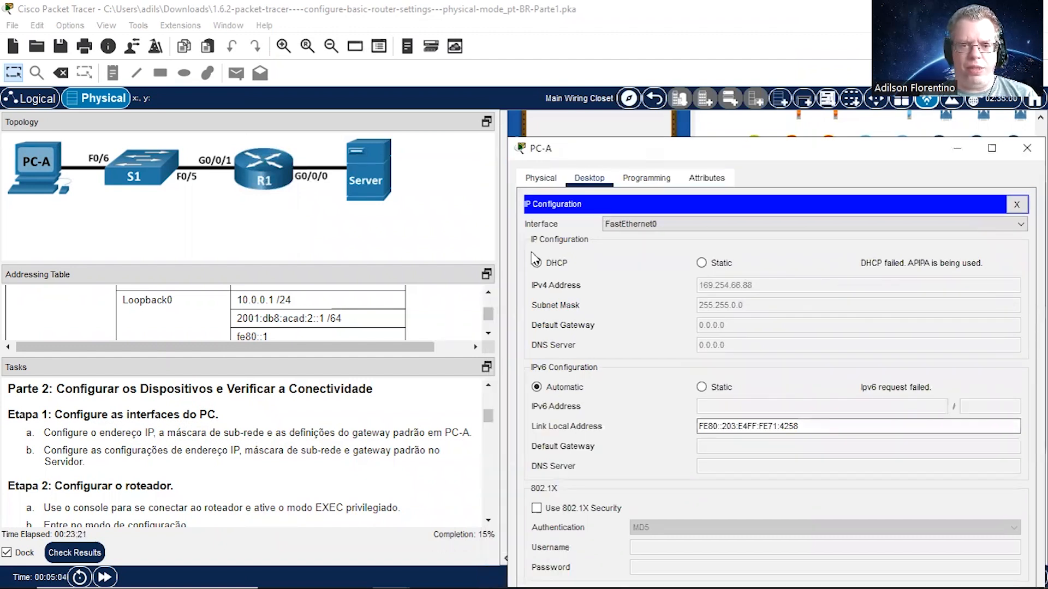
Step: Enlarge the Addressing Table pane and bring the PC-A and Server rows into view
click(488, 299)
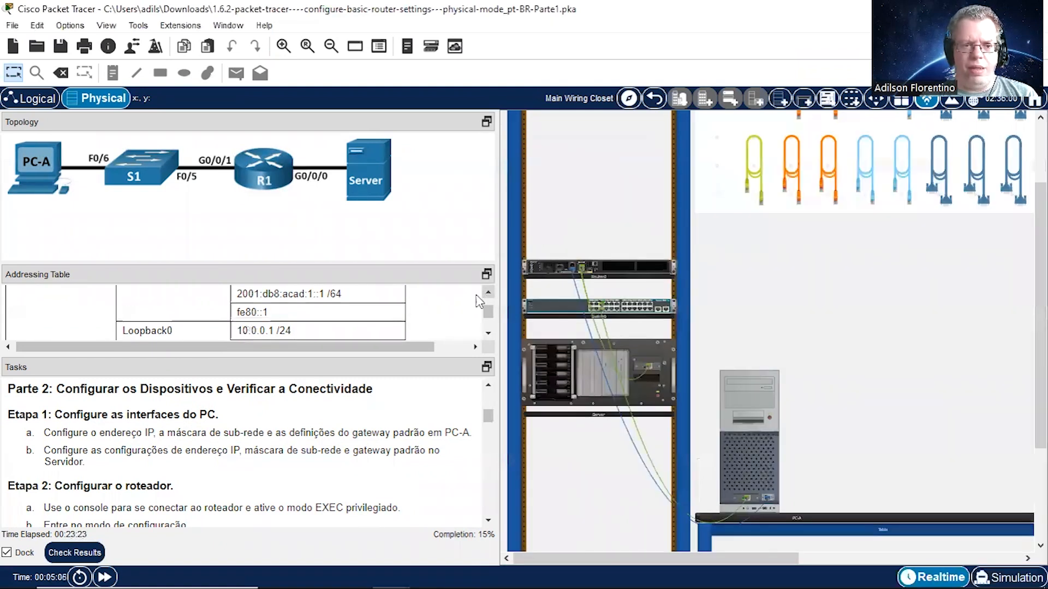
click(487, 298)
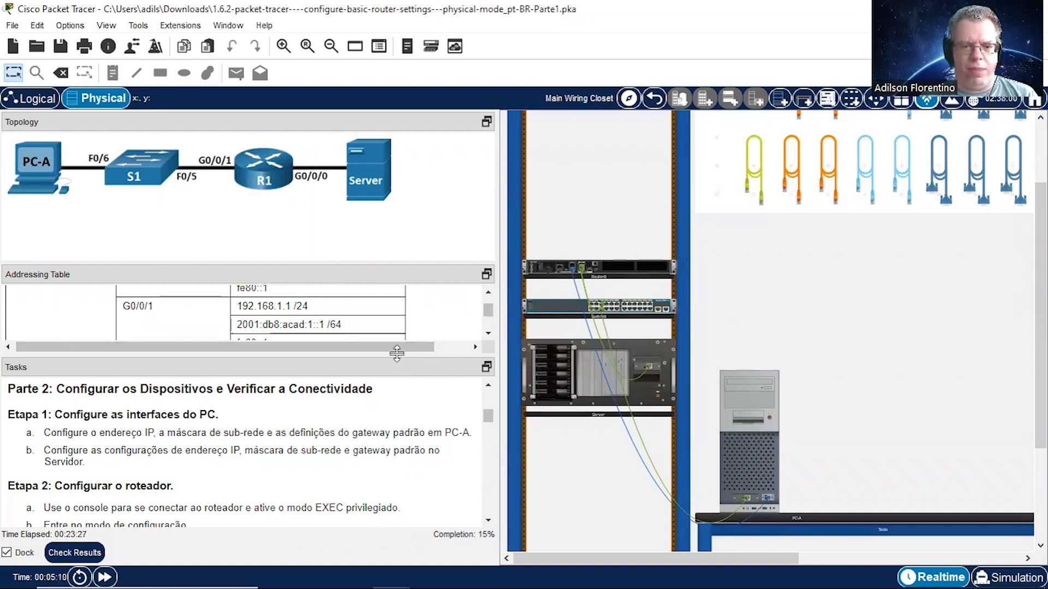
drag(396, 355, 397, 469)
scroll(487, 371, up, 3)
scroll(488, 371, down, 5)
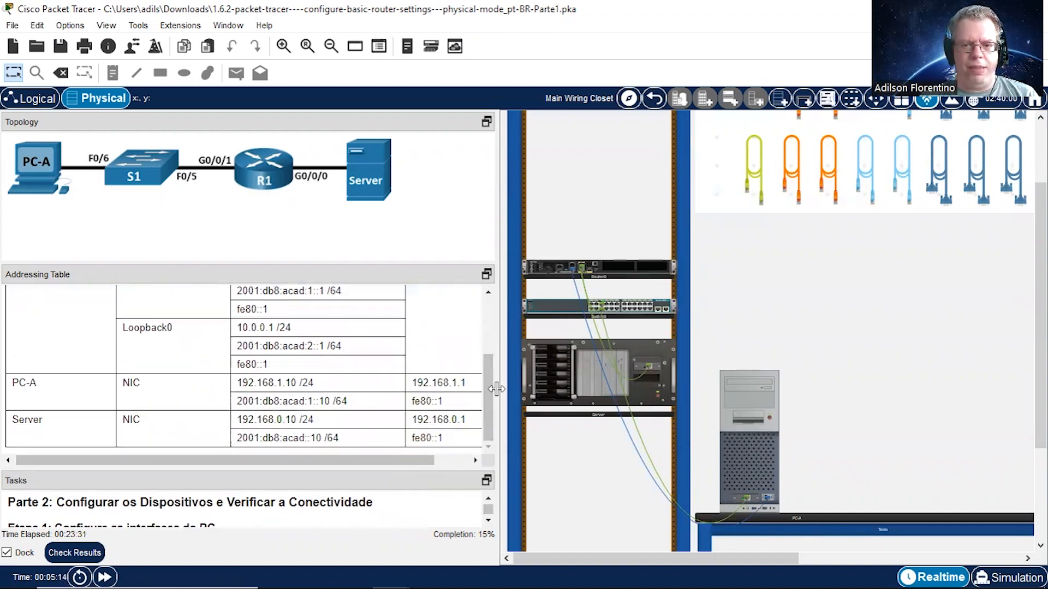
Step: Set PC-A's FastEthernet0 to static IPv4 addressing with address 192.168.1.10 and subnet mask 255.255.255.0
click(759, 392)
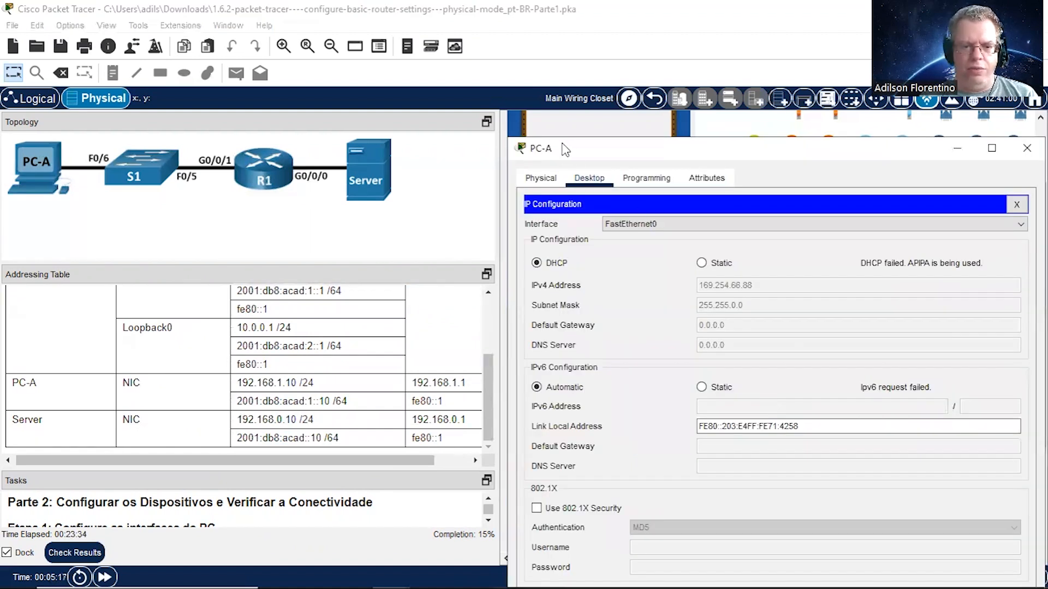
drag(564, 149, 507, 134)
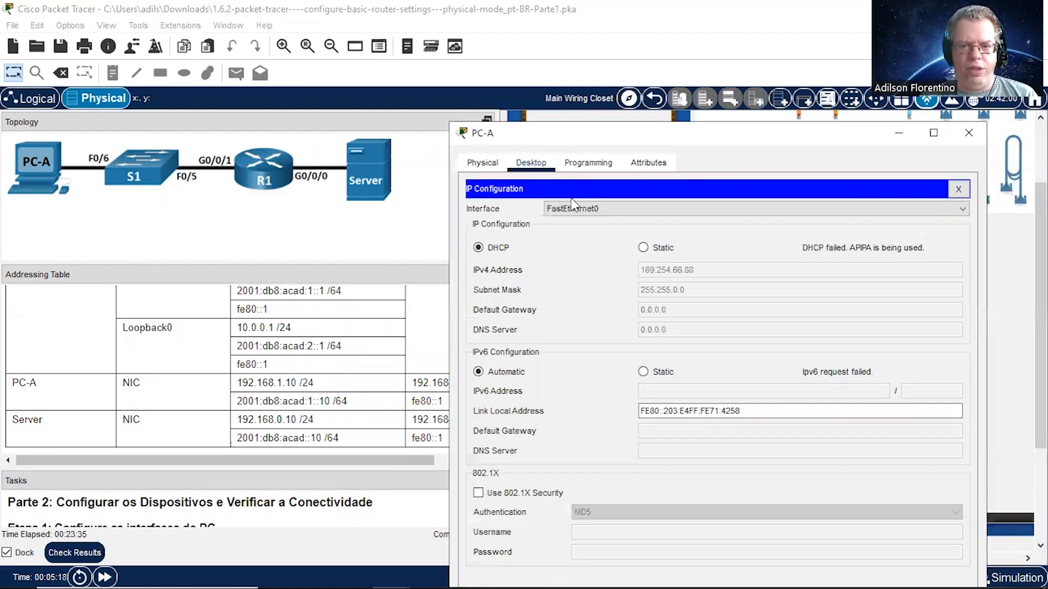
click(659, 251)
click(675, 267)
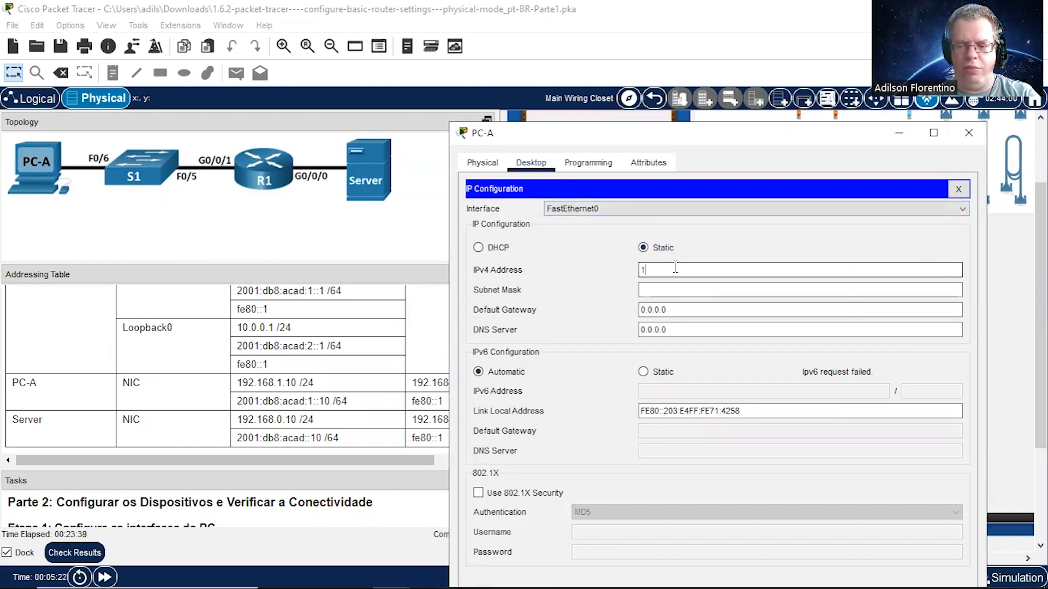
text(192.168)
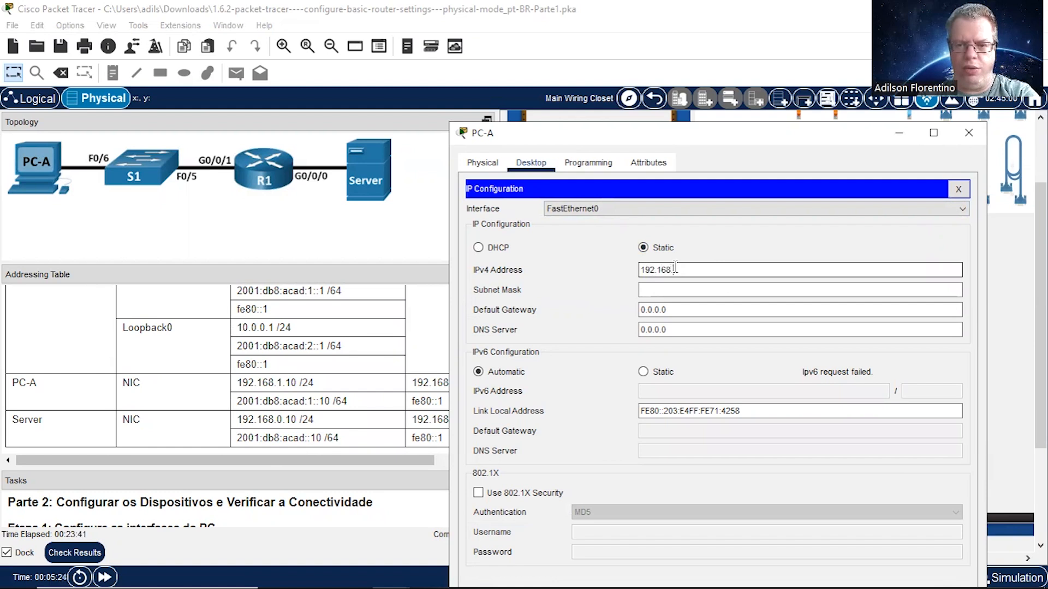
text(.1.10)
click(677, 290)
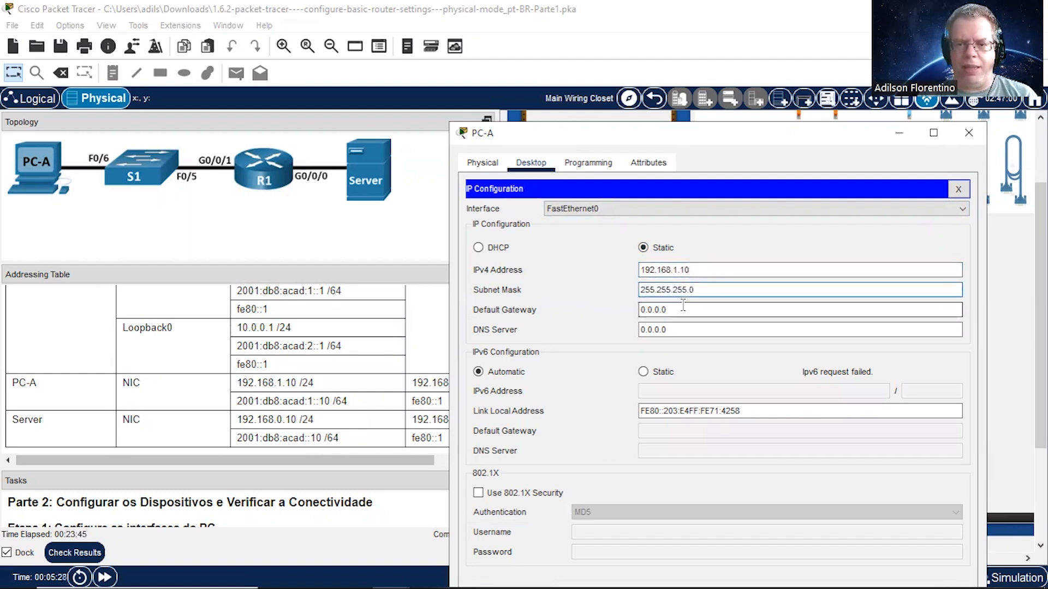
Step: Set PC-A's IPv4 default gateway to 192.168.1.1
click(682, 307)
key(BackSpace)
key(BackSpace)
key(BackSpace)
key(BackSpace)
key(BackSpace)
key(BackSpace)
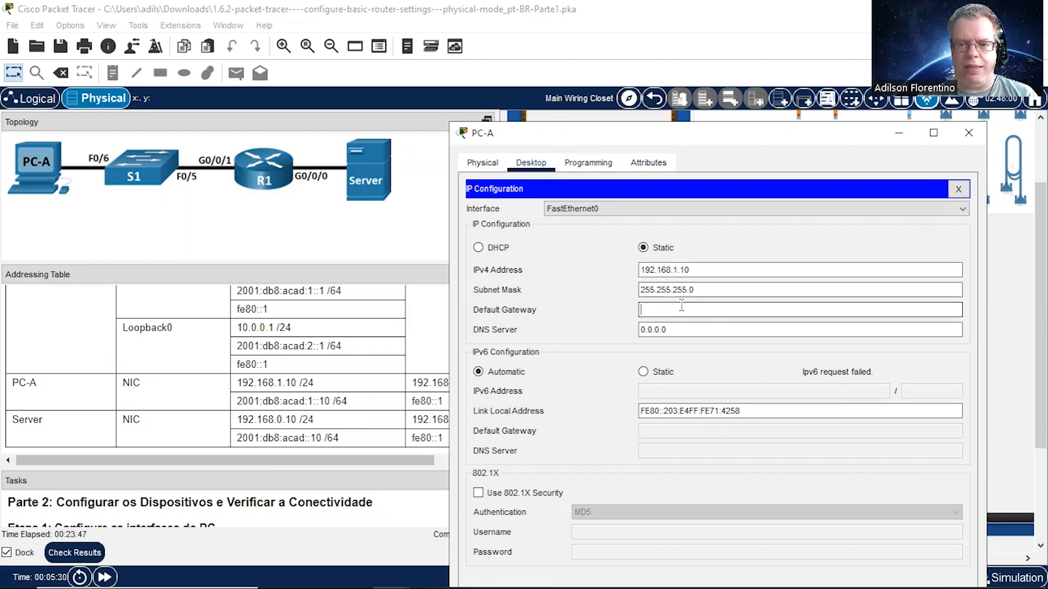
text(192)
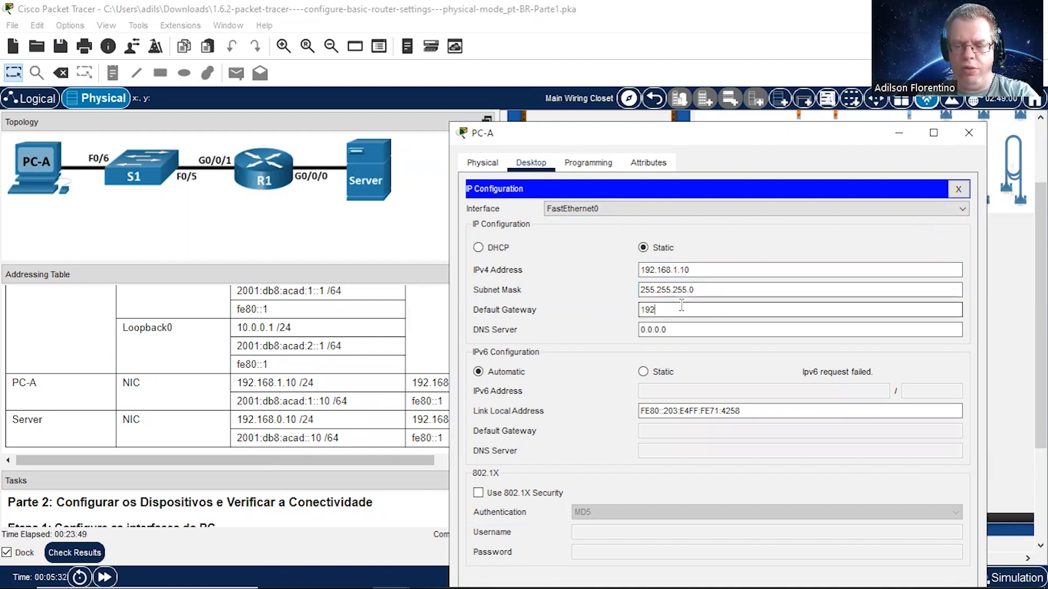
text(.168.1)
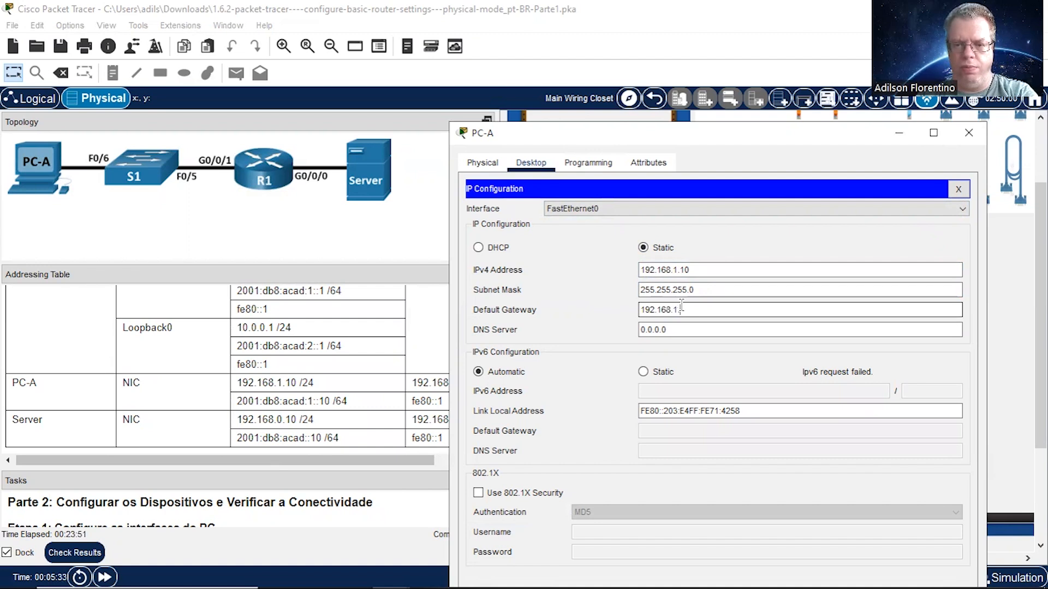
text(.1)
key(Tab)
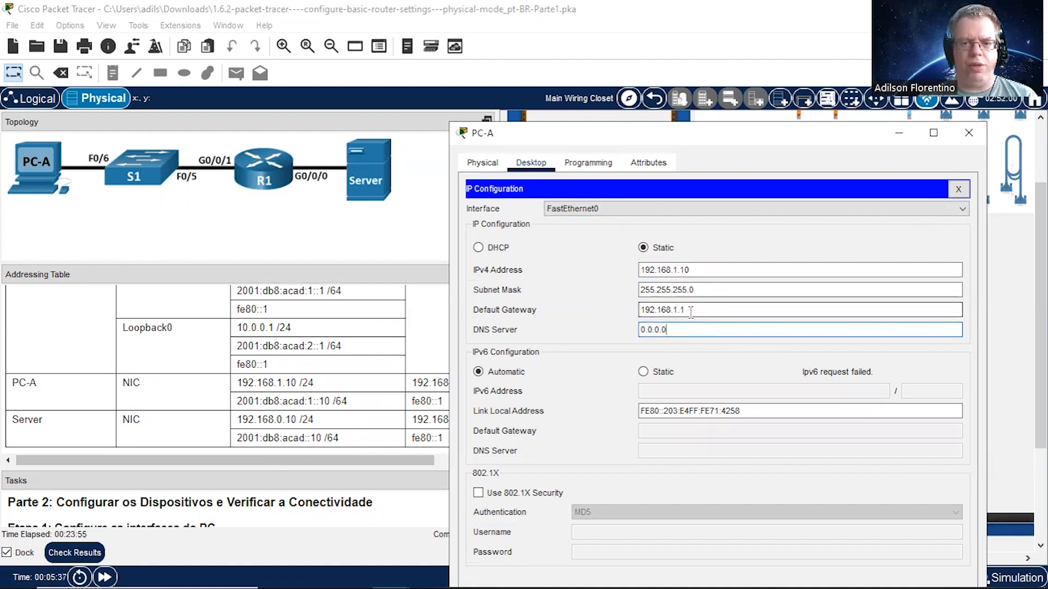
Step: Switch PC-A's IPv6 configuration to static and assign the address 2001:db8:acad:1::10 with prefix length 64
click(644, 373)
click(650, 389)
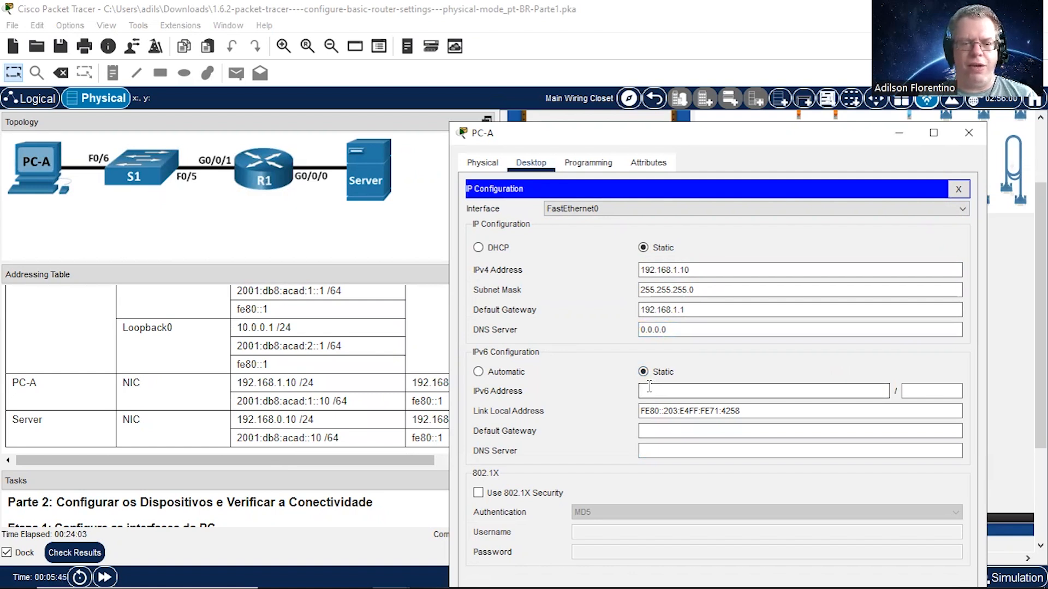
text(2001:db8:acad:)
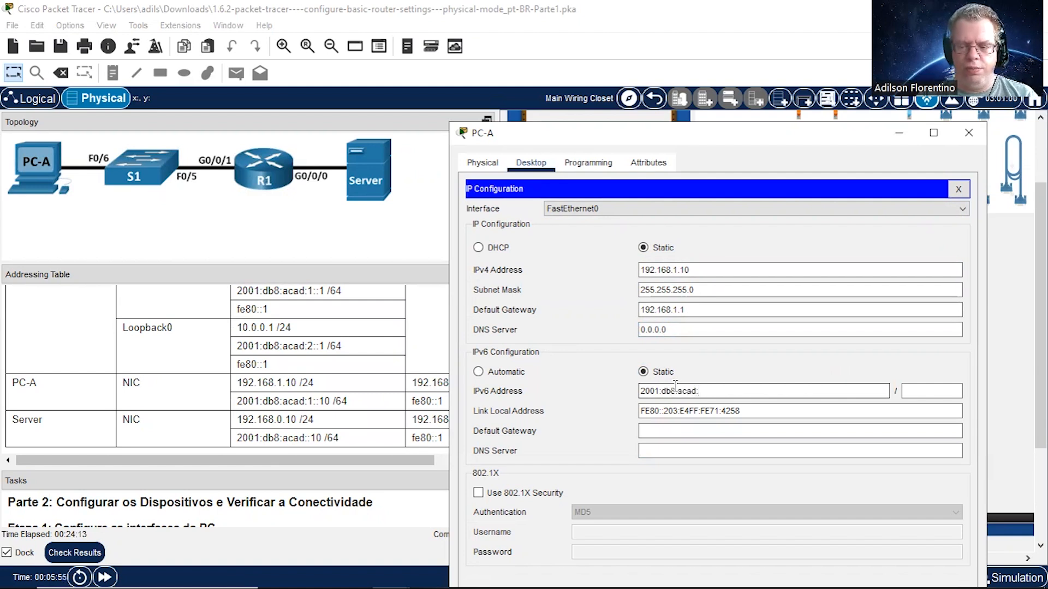
text(1::10)
click(923, 391)
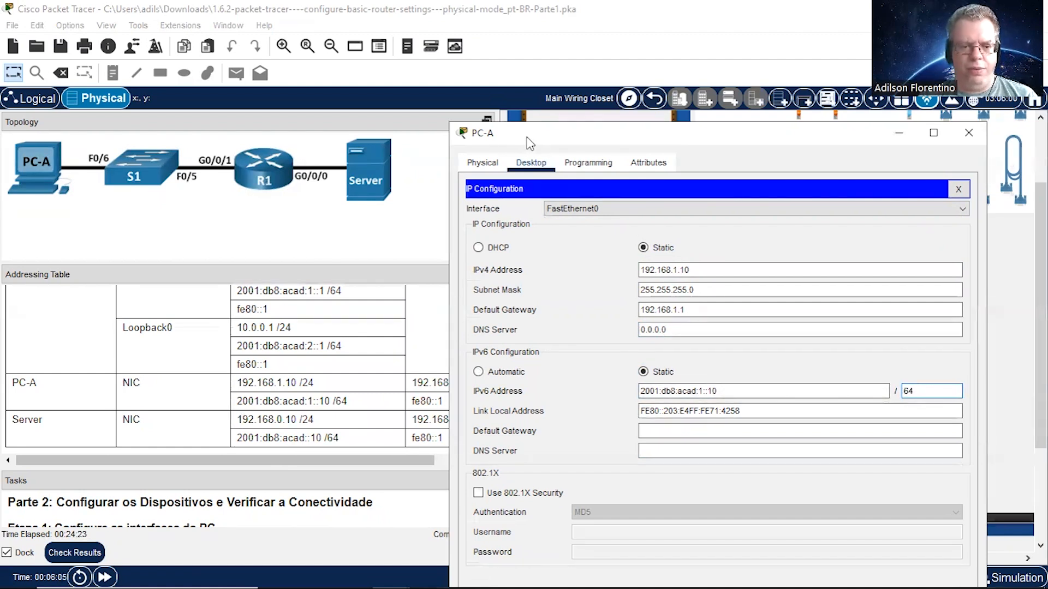
Step: Set PC-A's IPv6 default gateway to fe80::1 and close the PC-A window
drag(529, 143, 565, 142)
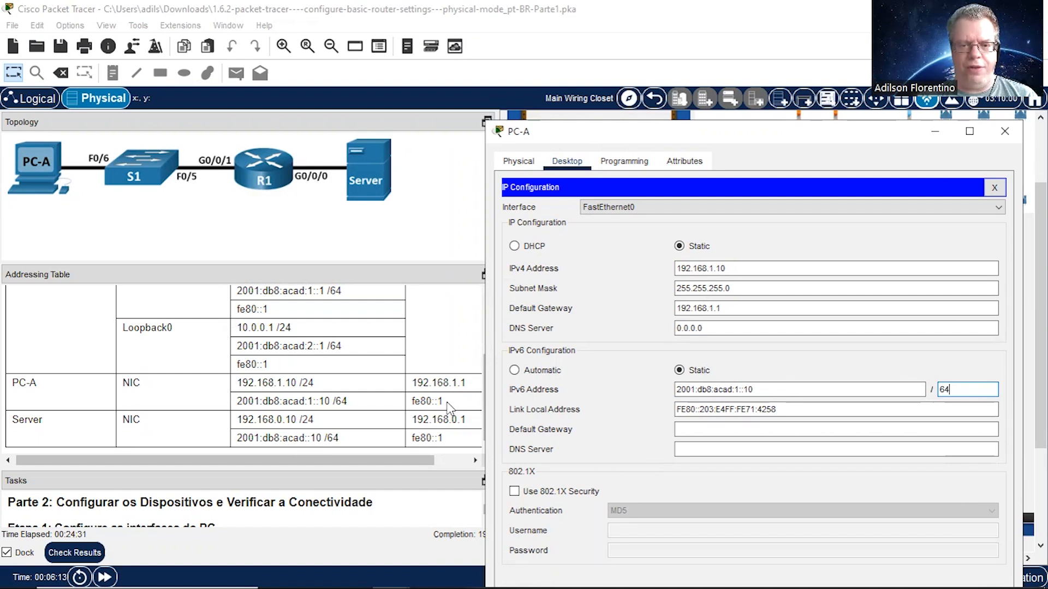
click(695, 429)
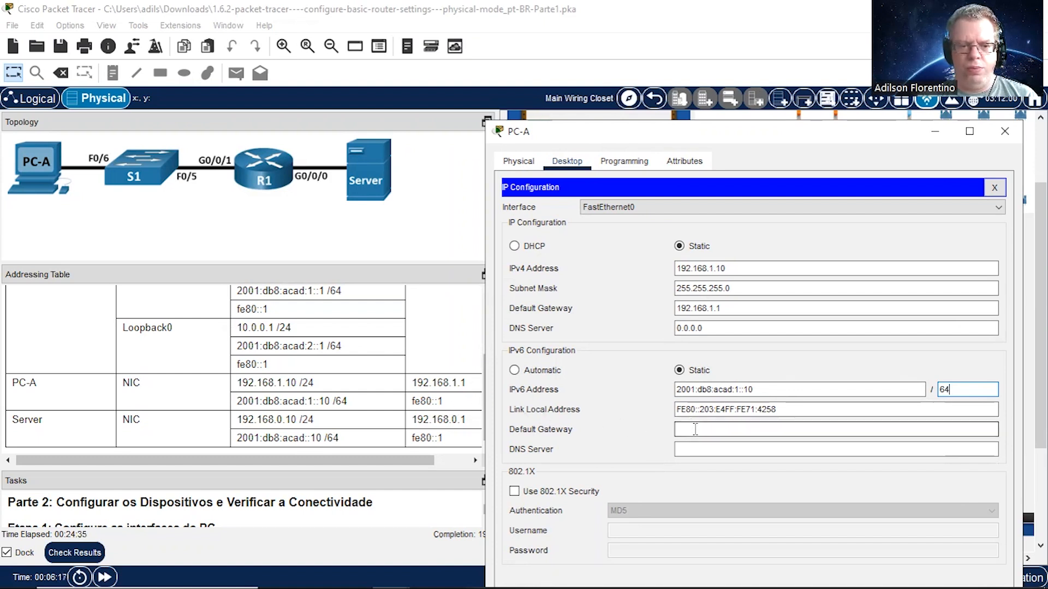
text(fe80)
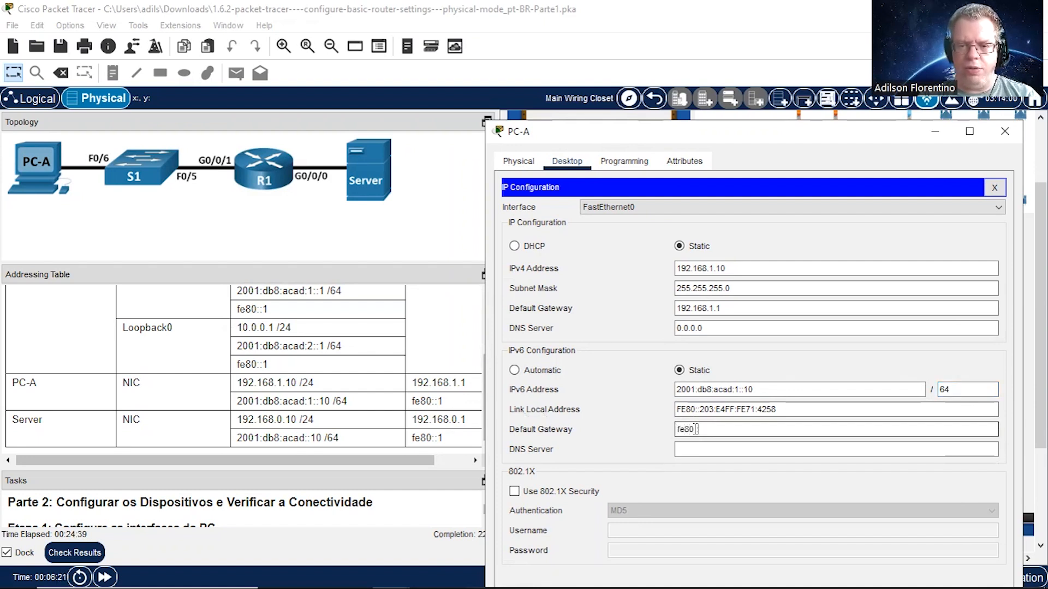
text(::1)
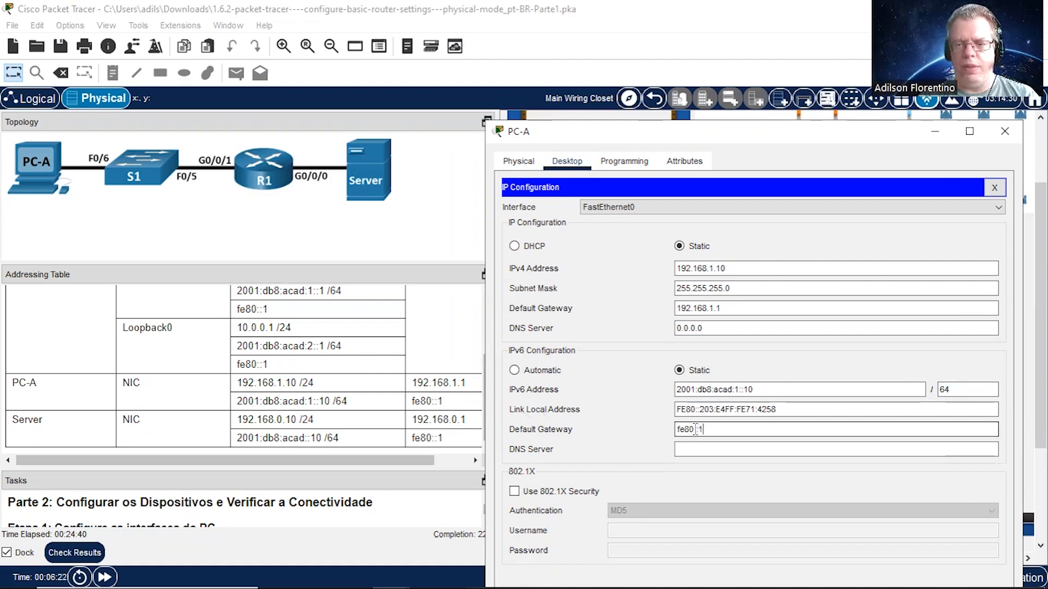
click(806, 390)
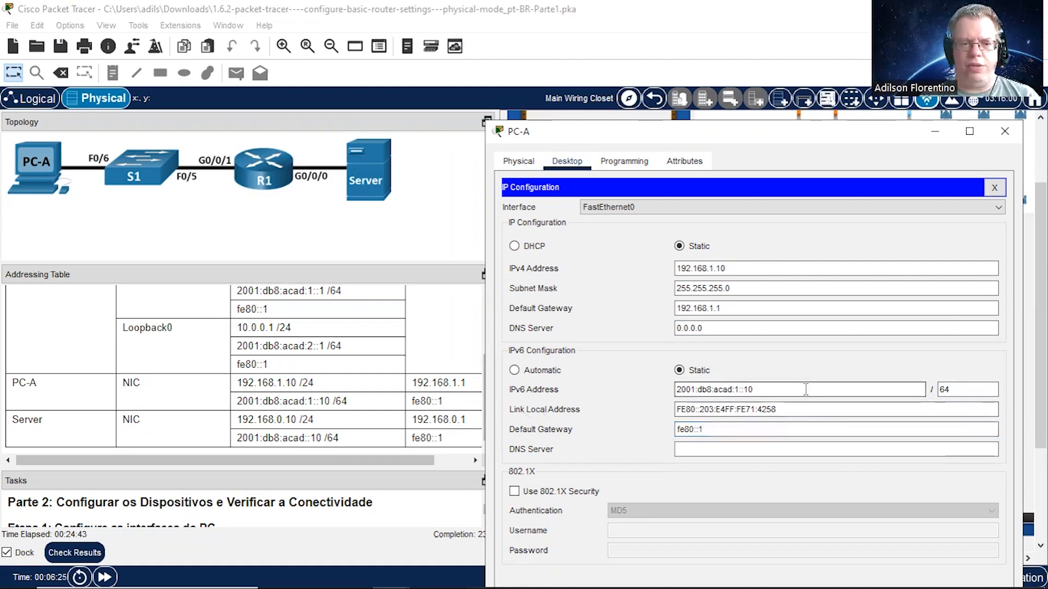
click(1005, 131)
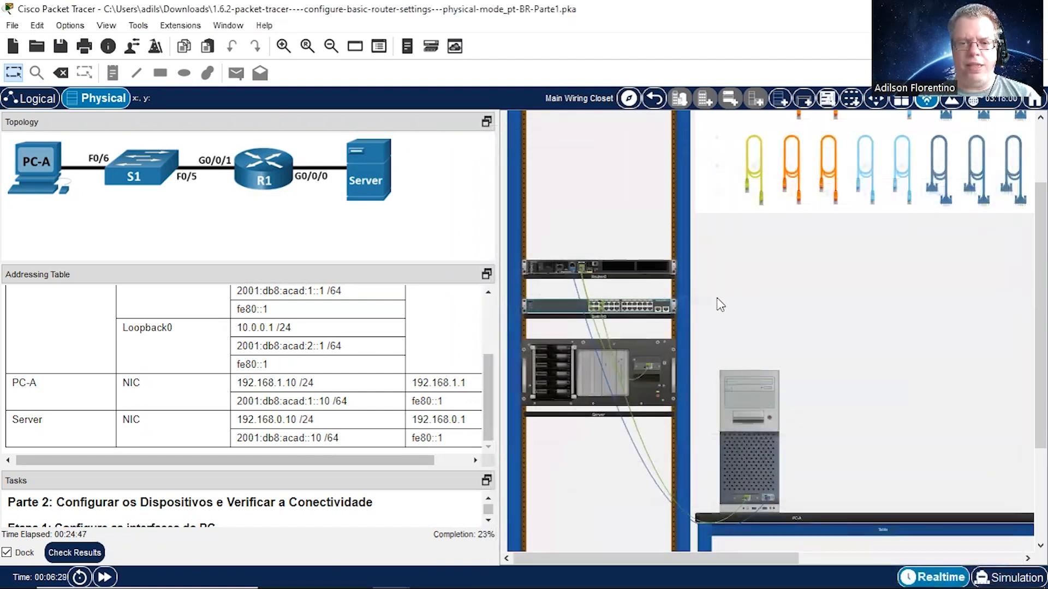
Step: Open the Server's IP Configuration and place its window clear of the addressing table
click(575, 373)
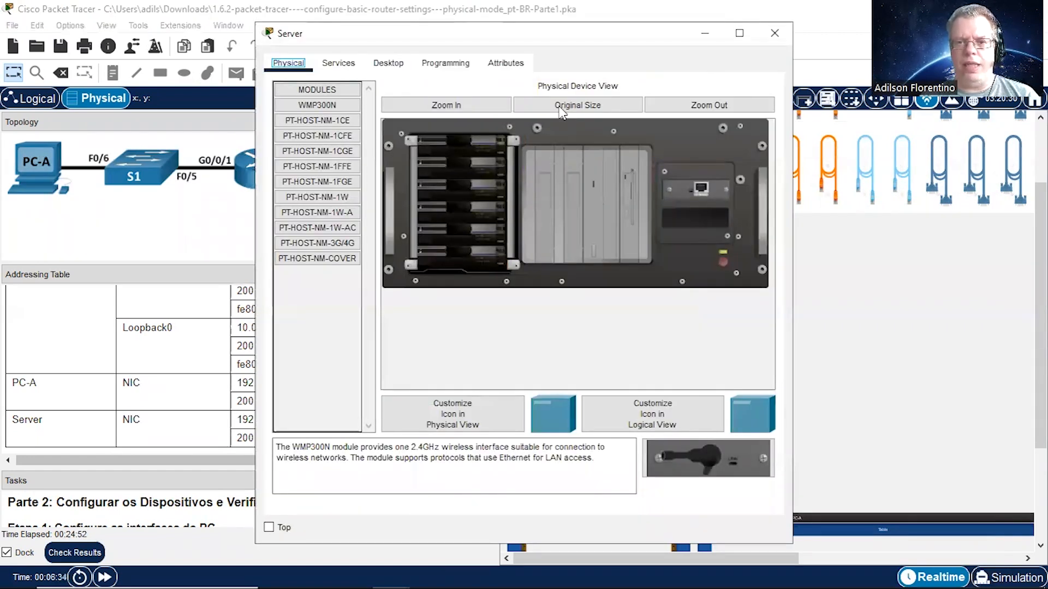
click(390, 64)
drag(374, 31, 557, 143)
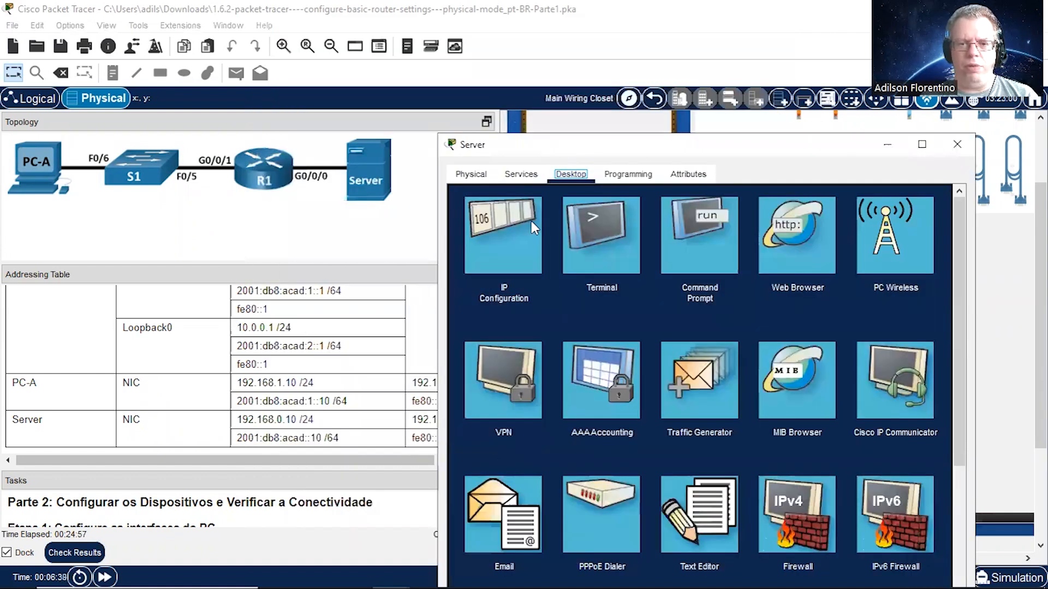
click(516, 233)
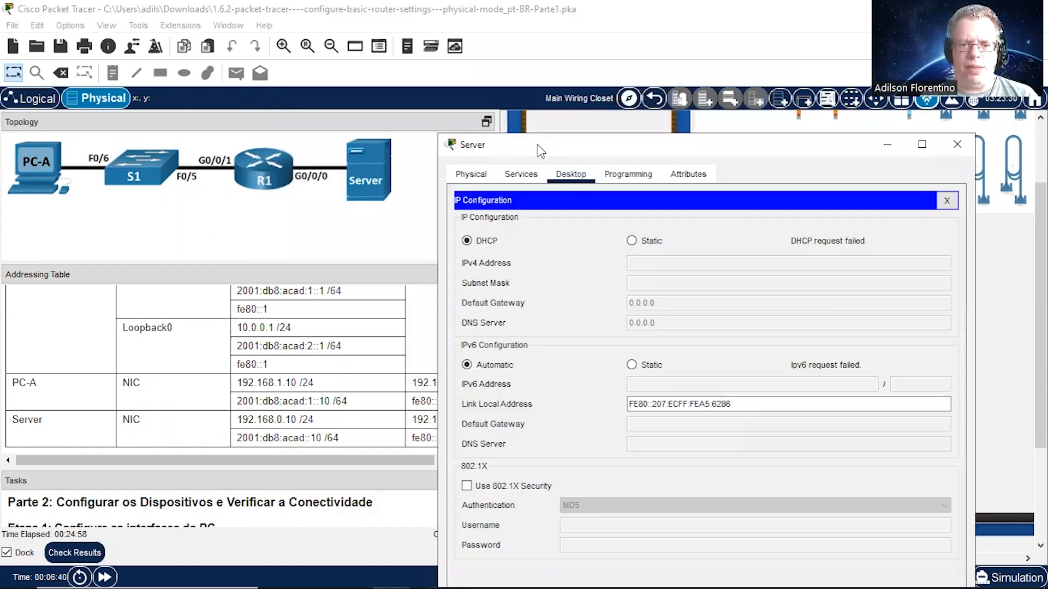
drag(540, 152, 598, 161)
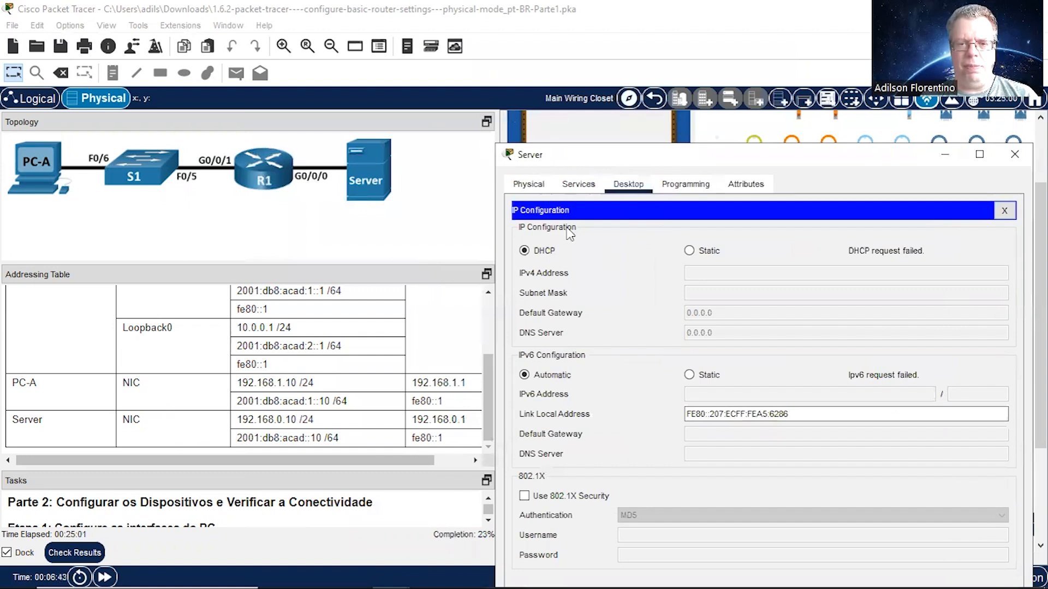
Step: Set the Server to static IPv4 addressing with address 192.168.0.10 and subnet mask 255.255.255.0
click(690, 251)
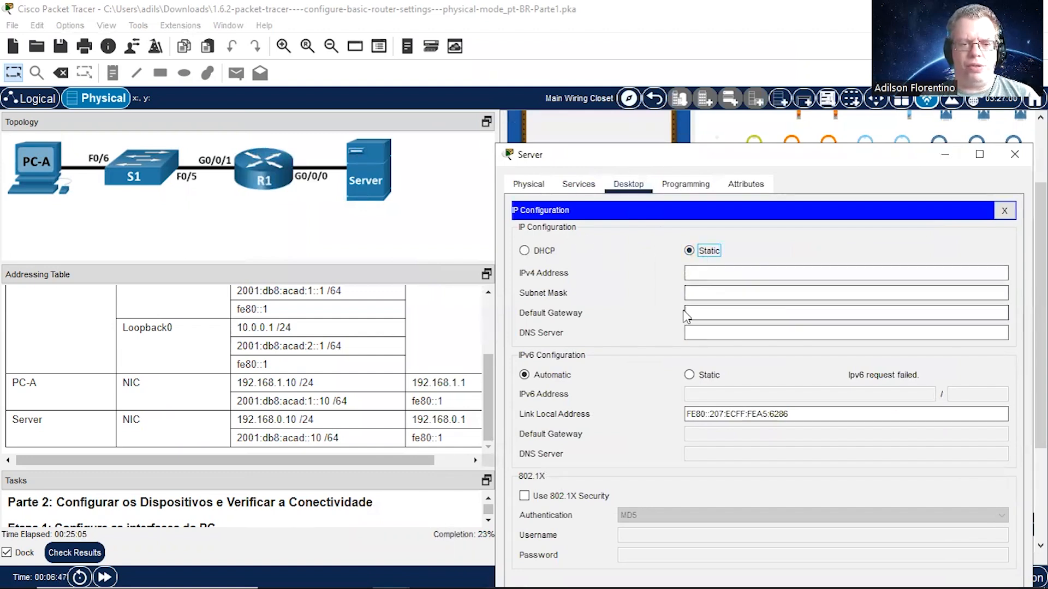
click(709, 275)
text(192.168.0.10)
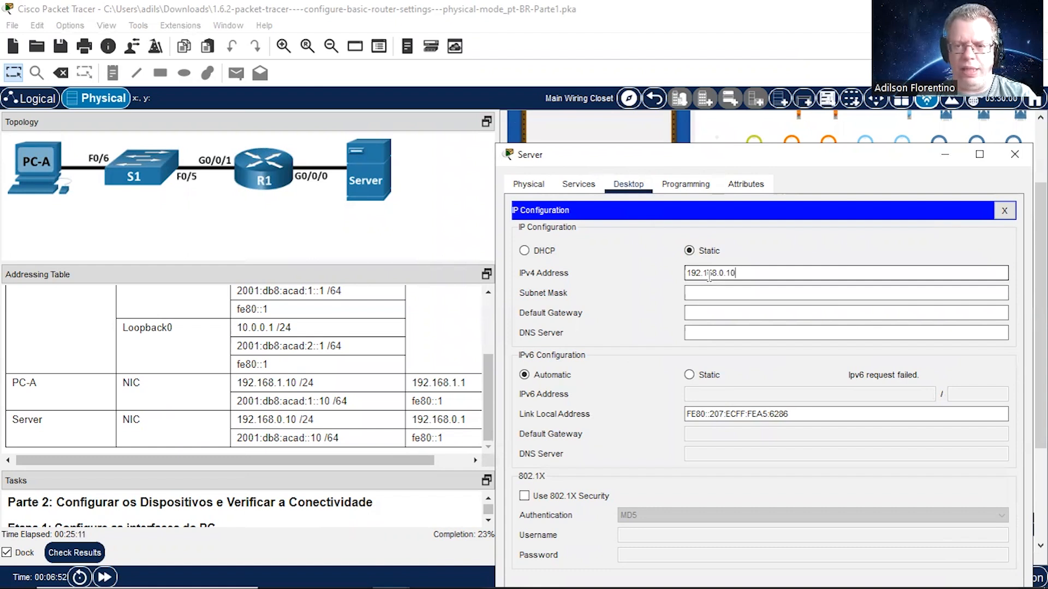
click(727, 293)
Step: Set the Server's IPv4 default gateway to 192.168.0.1
click(715, 313)
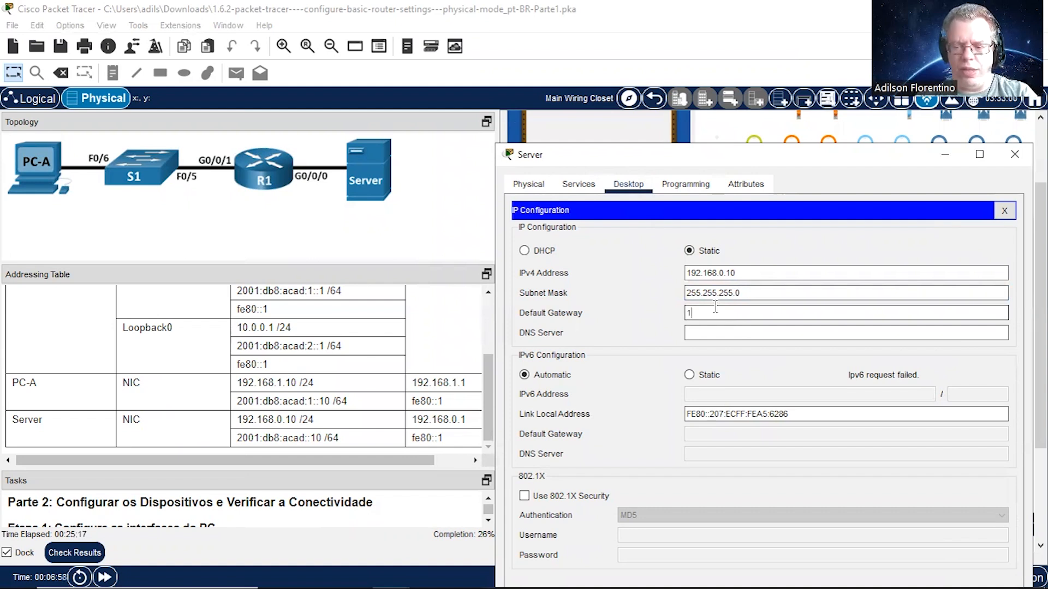
text(192.168.0.1)
click(733, 330)
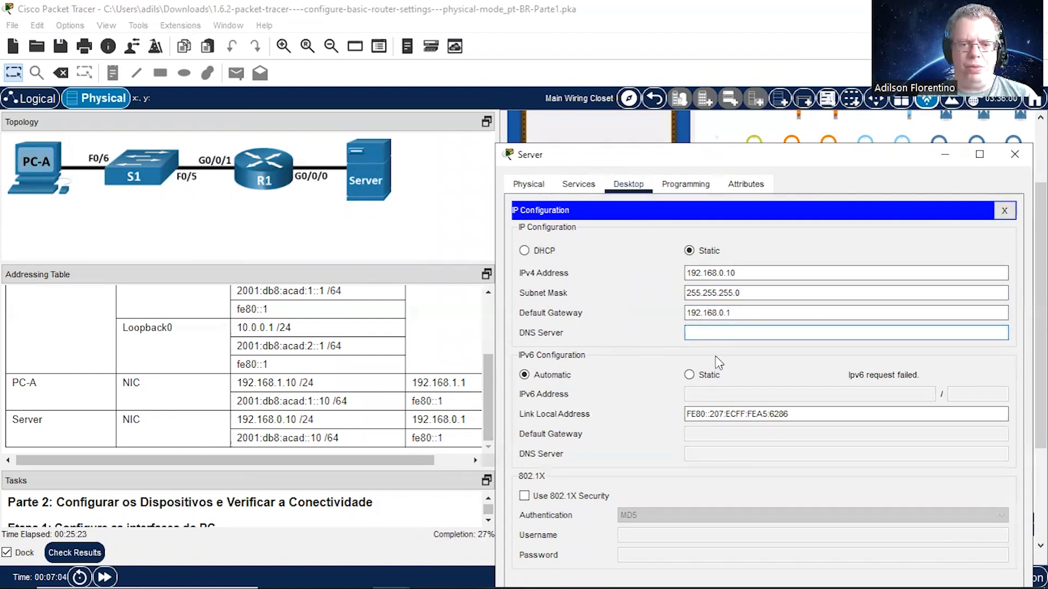
Step: Set the Server to static IPv6 addressing with address 2001:db8:acad::10 and prefix length 64
click(700, 375)
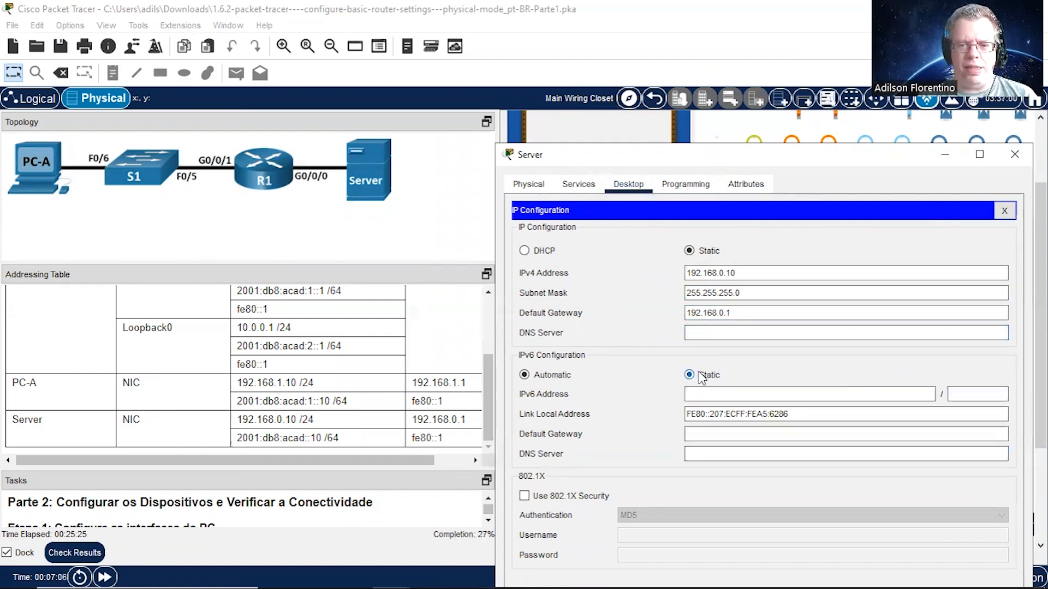
click(700, 389)
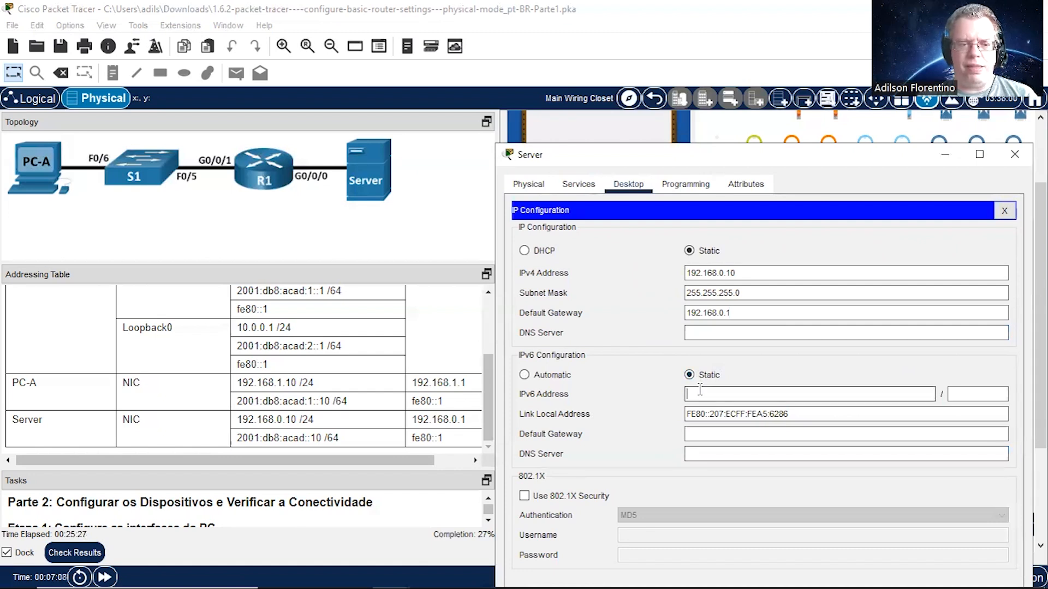
text(2001:db8:acad::)
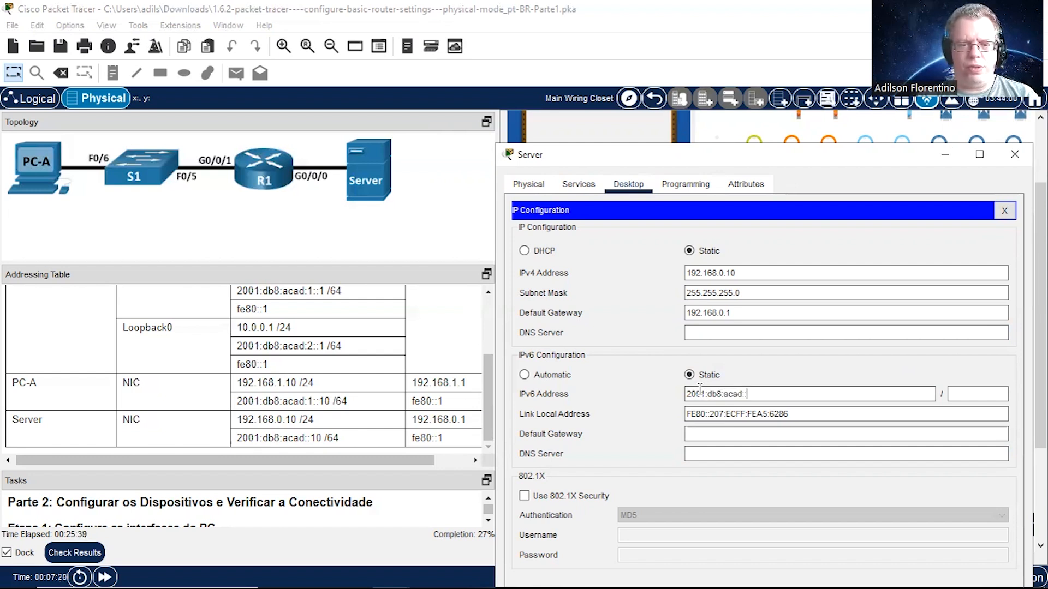
text(10)
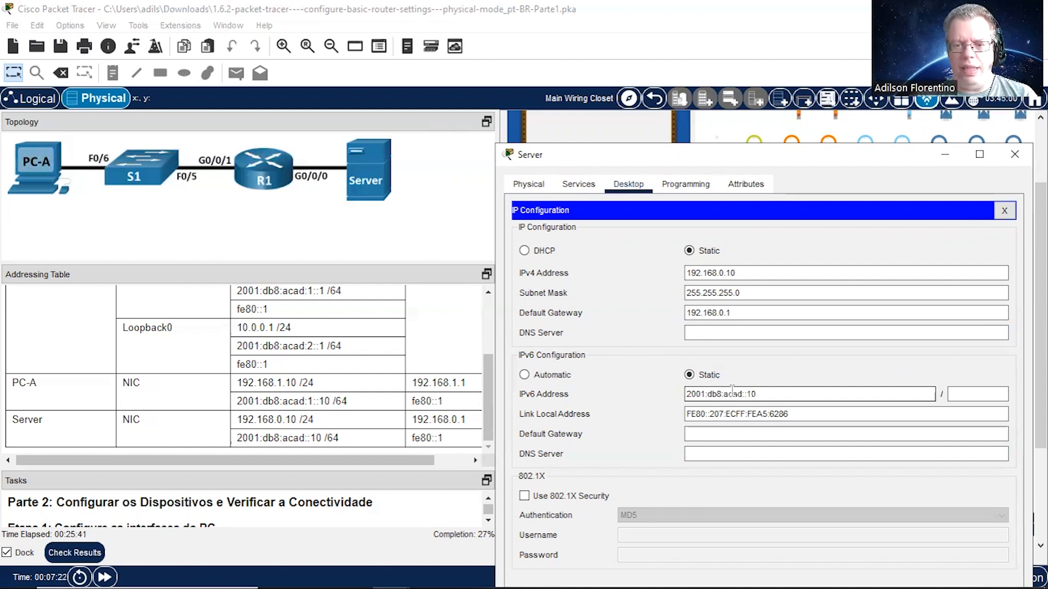
click(980, 394)
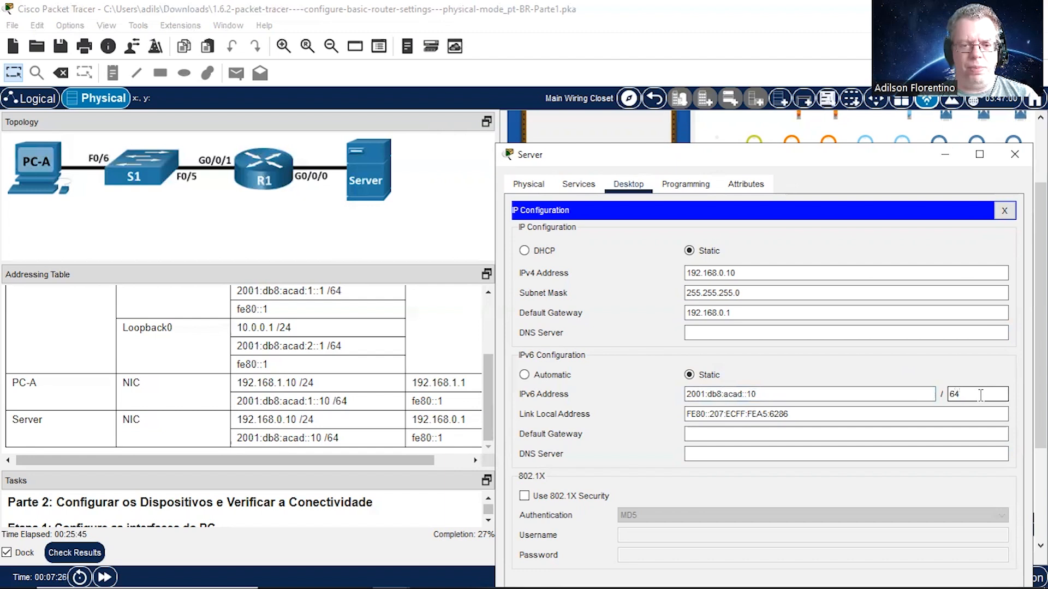
Step: Set the Server's IPv6 default gateway to fe80::1 and close the Server window
click(764, 434)
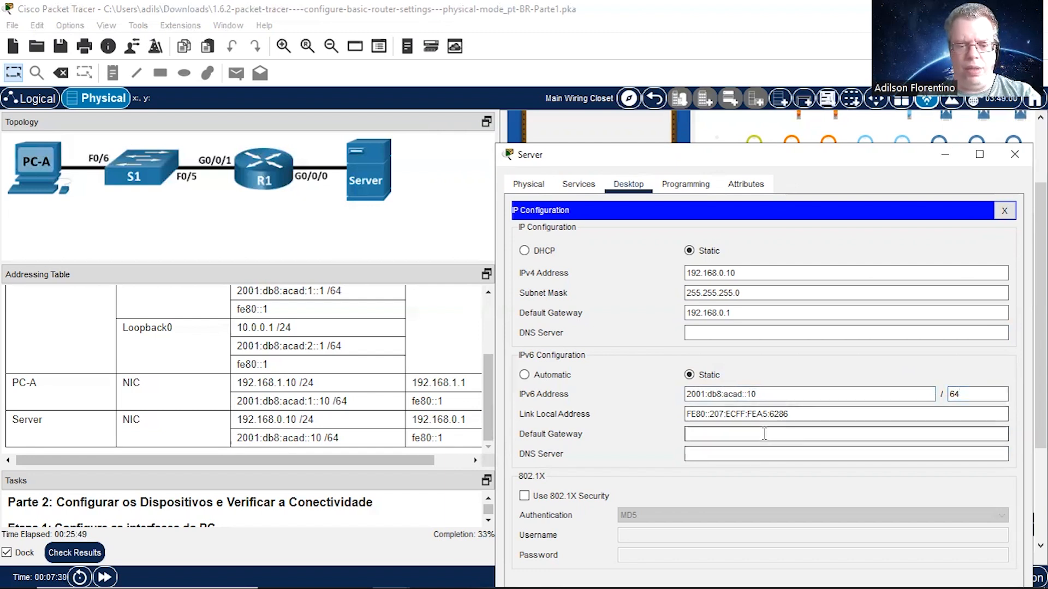
text(fe80)
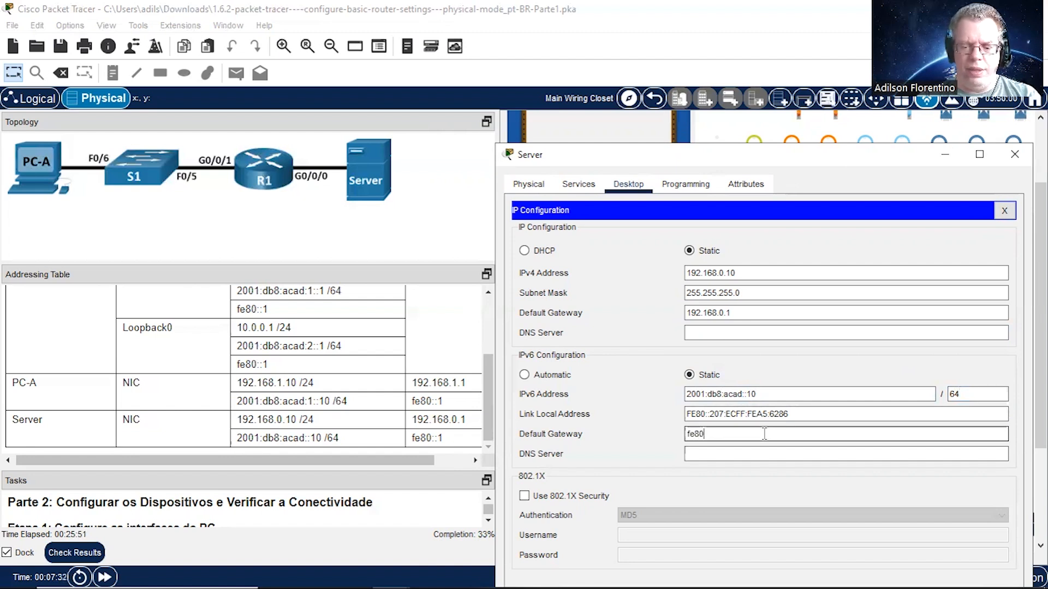
text(::1)
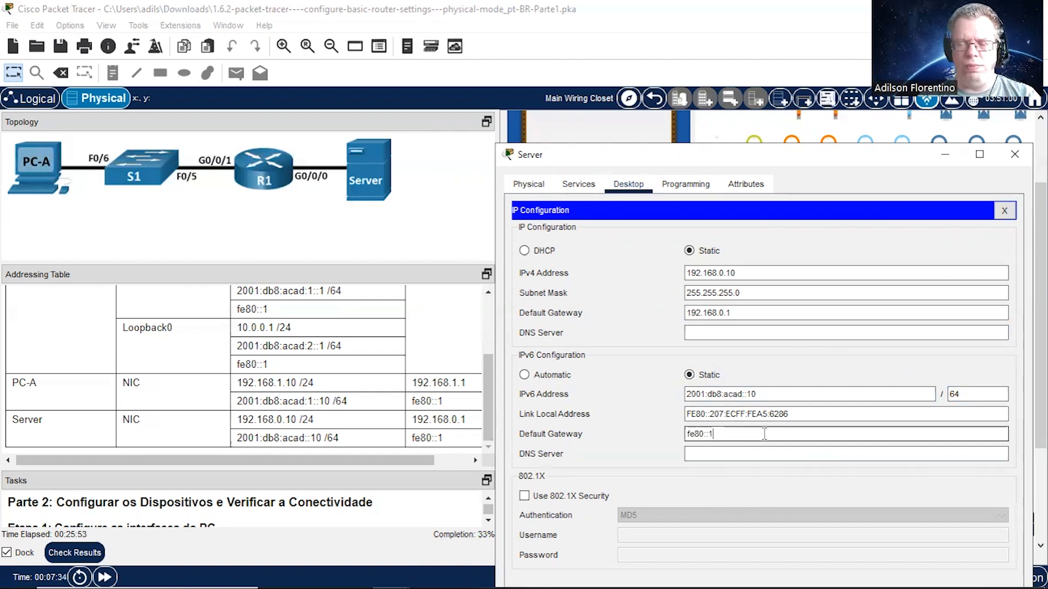
key(Tab)
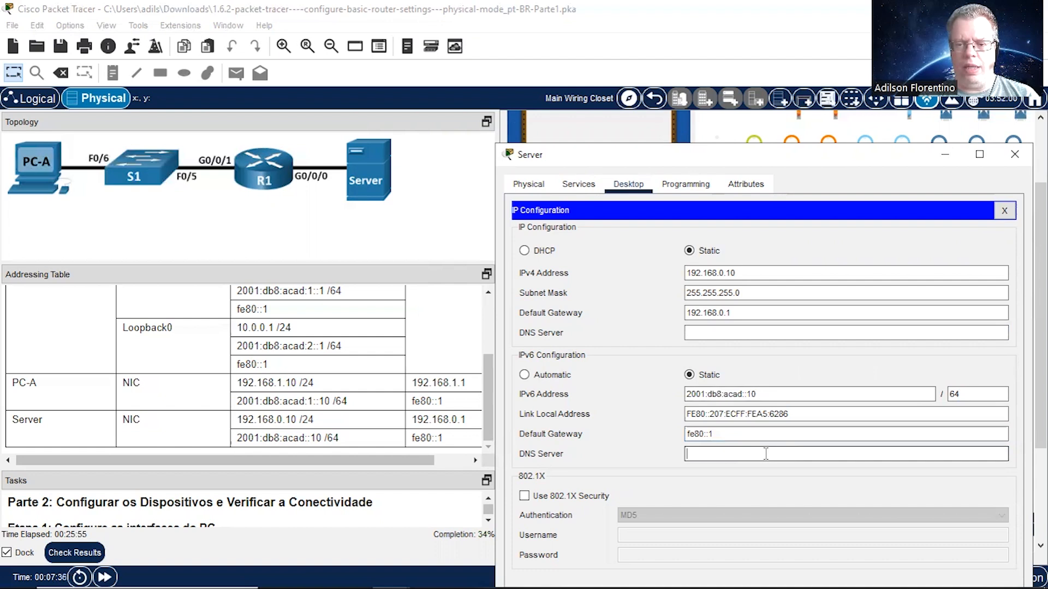
click(1017, 157)
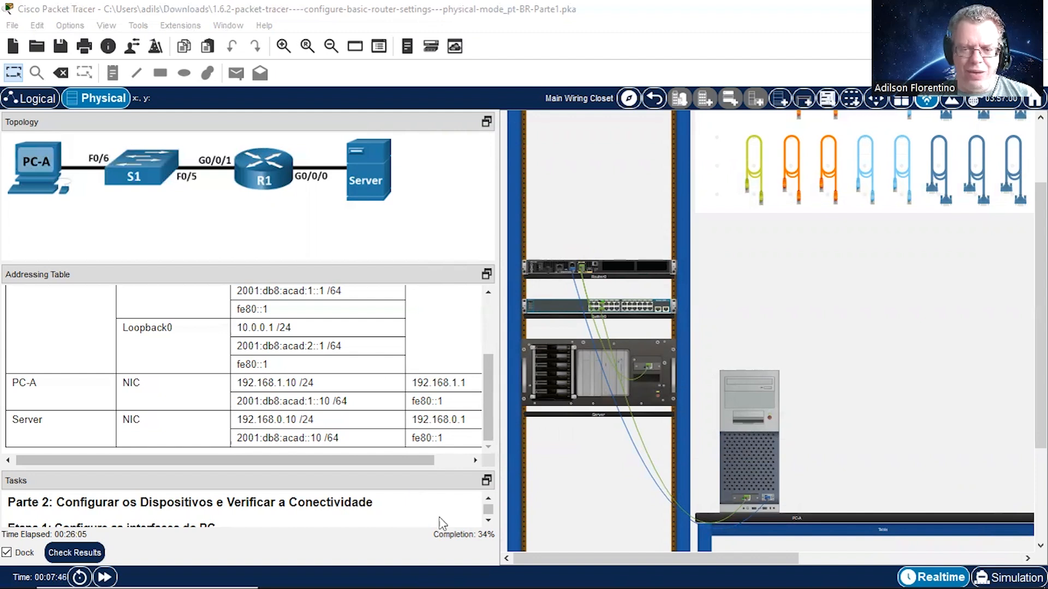
Step: Enlarge the Tasks area and bring the router configuration instructions under Etapa 2 into view
drag(327, 469, 327, 344)
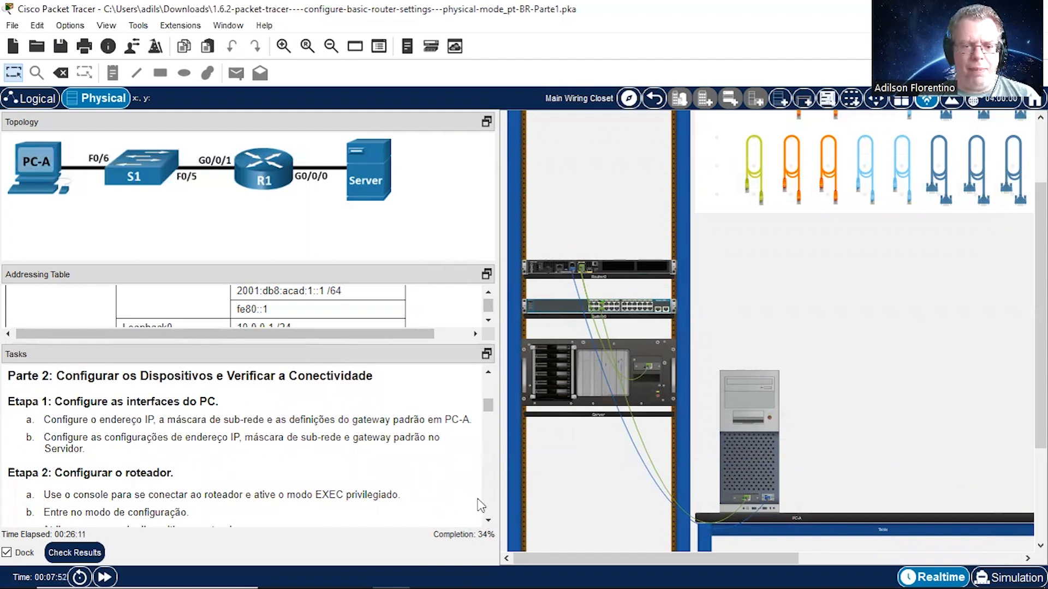
click(488, 521)
click(488, 521)
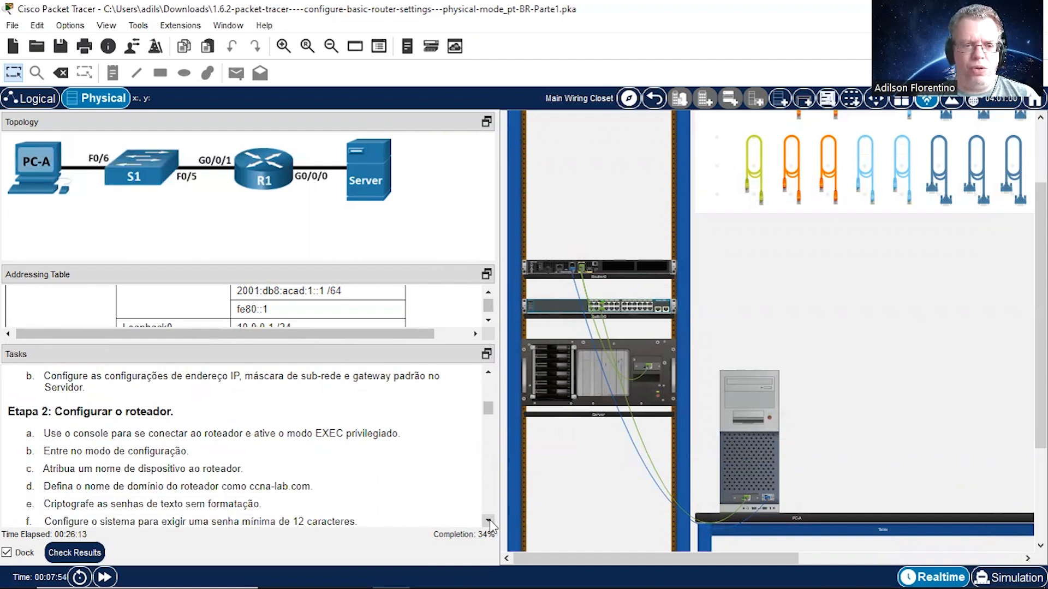
click(488, 521)
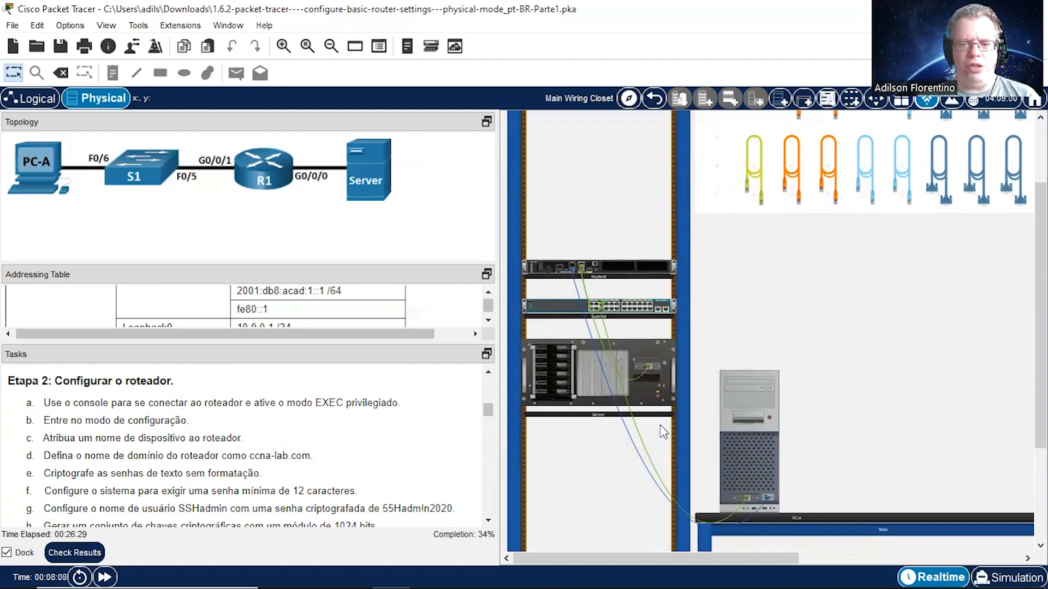
Step: Open a console terminal session on PC-A with the default port settings, then move its window clear of the instructions and widen it
click(755, 449)
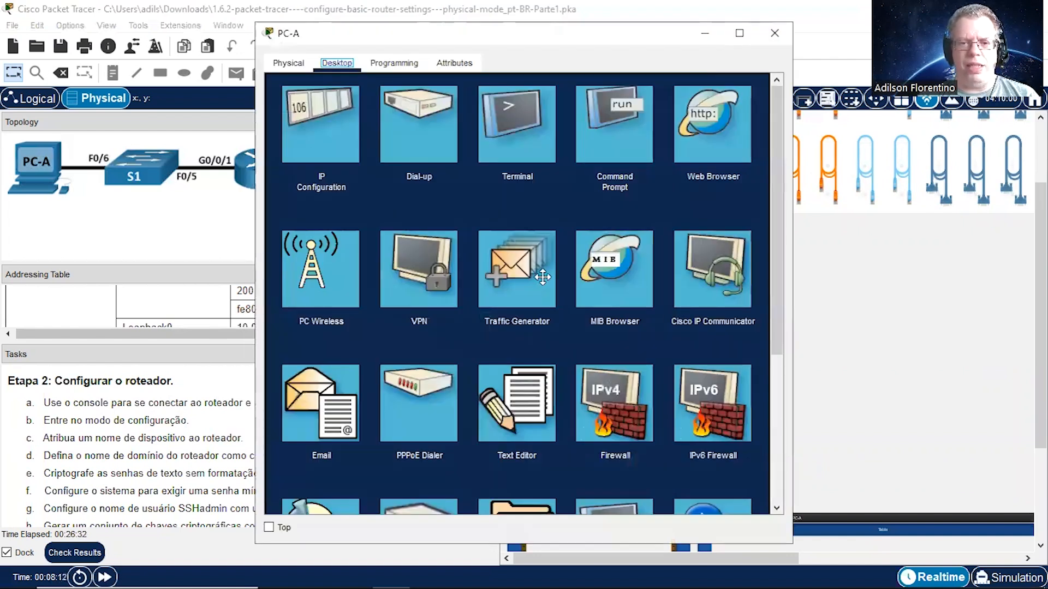
click(519, 160)
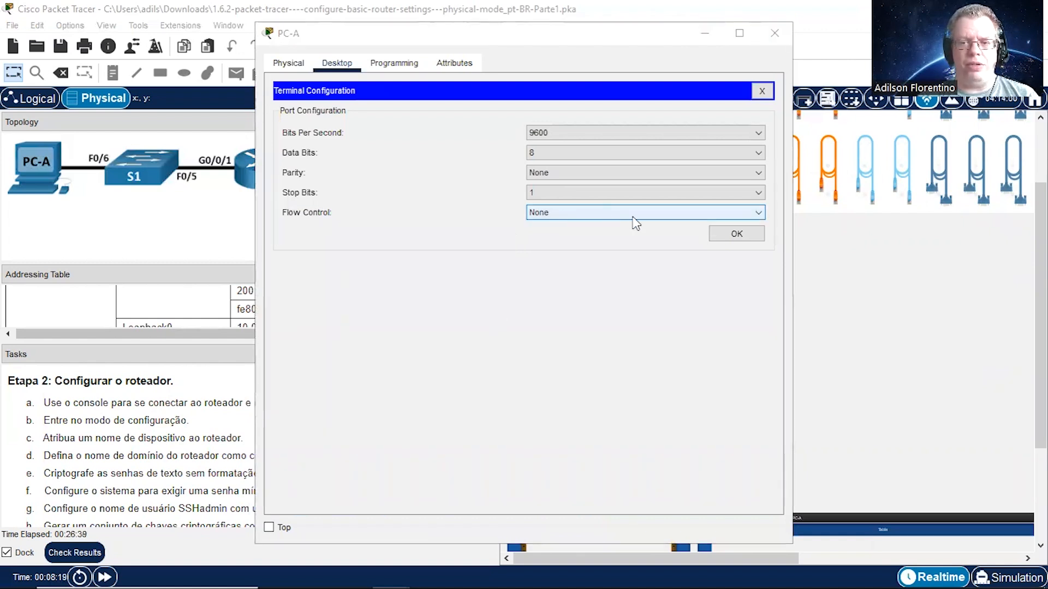
click(735, 237)
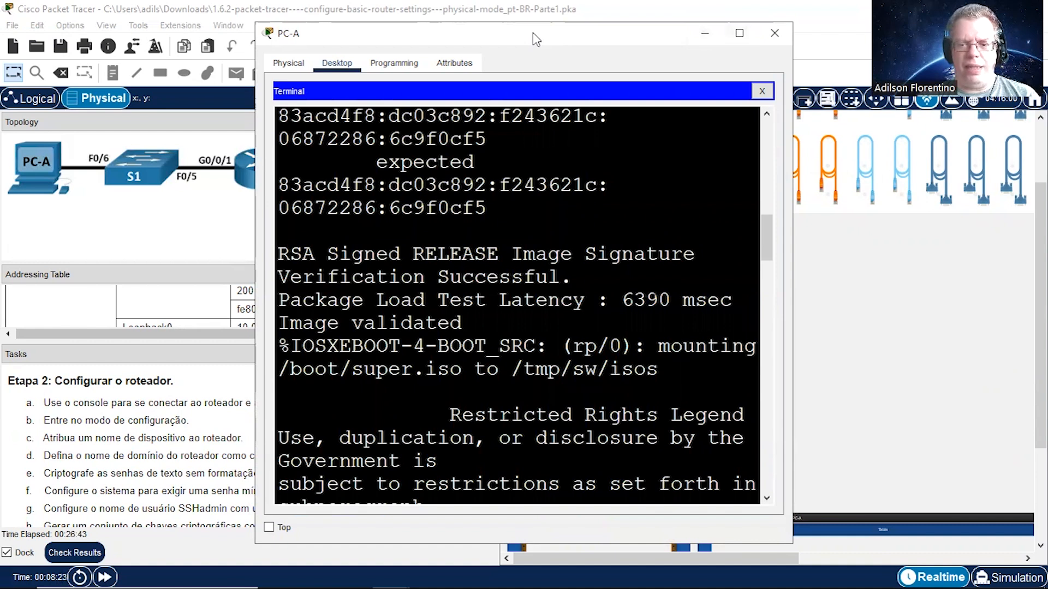
drag(535, 39, 710, 39)
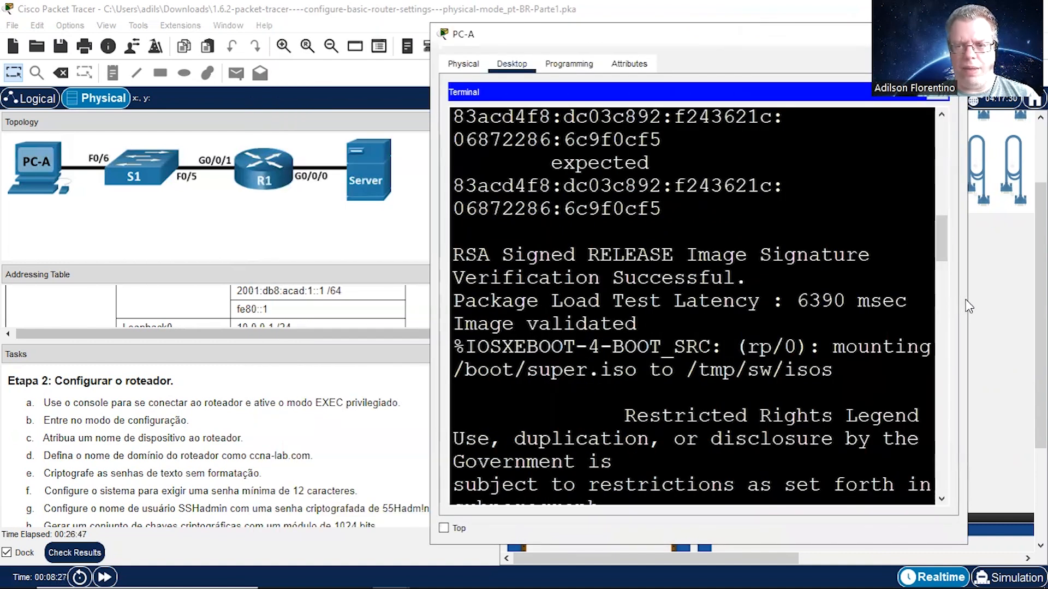
drag(938, 232, 1039, 345)
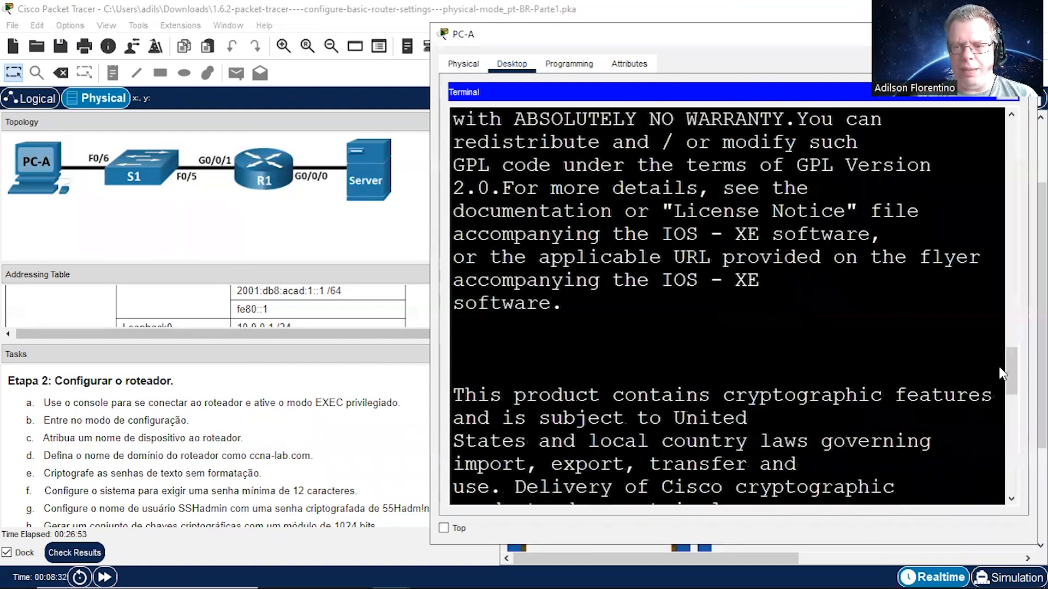
Step: Start the router's console session and enter privileged EXEC mode with the enable command
key(Return)
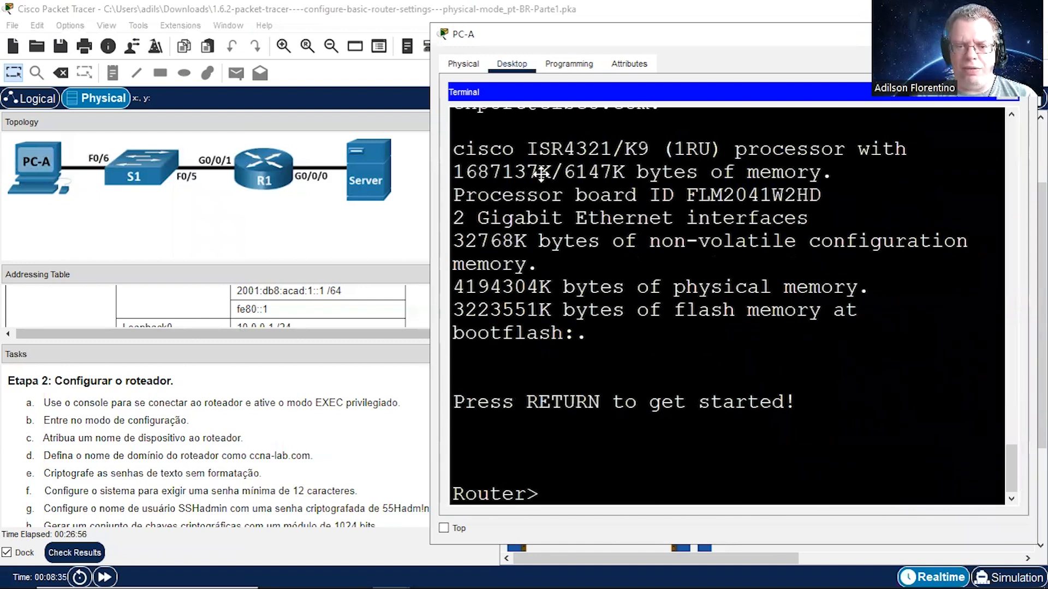
text(ena)
key(Tab)
key(Return)
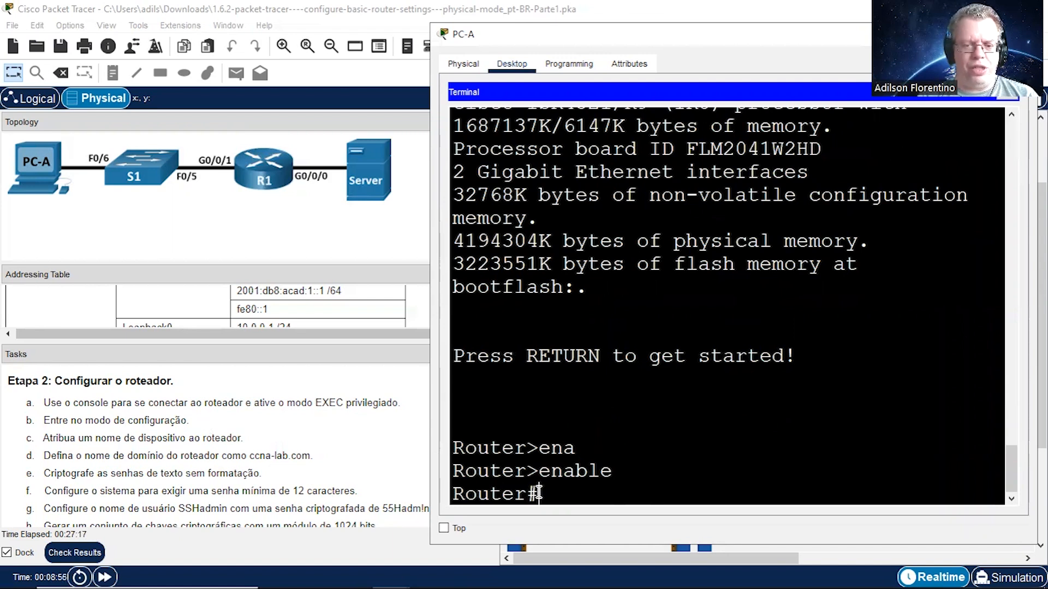
Step: Enter the router's global configuration mode with configure terminal
drag(529, 492, 539, 491)
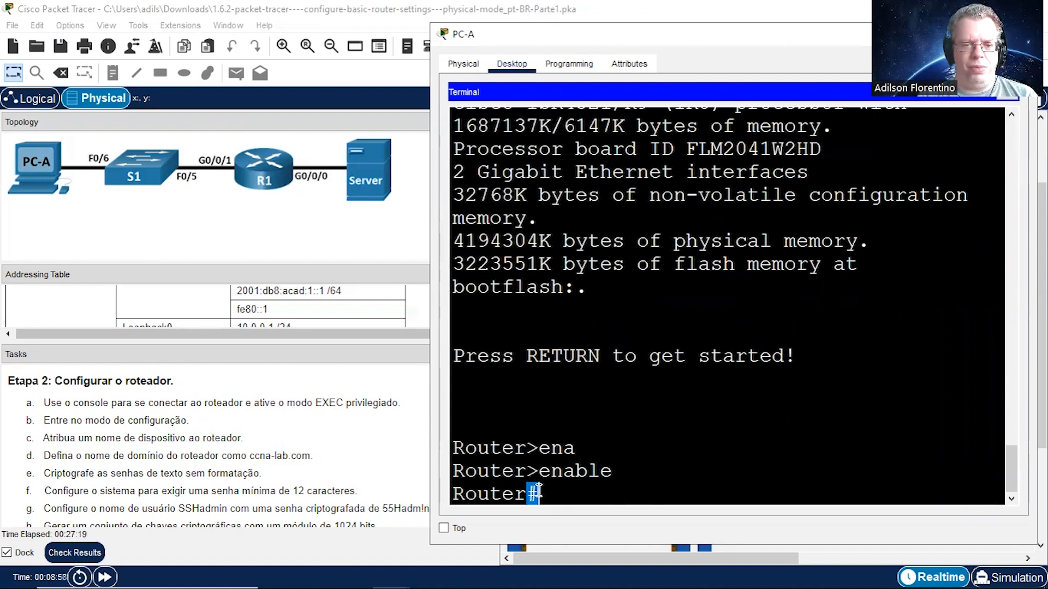
click(541, 494)
text(con)
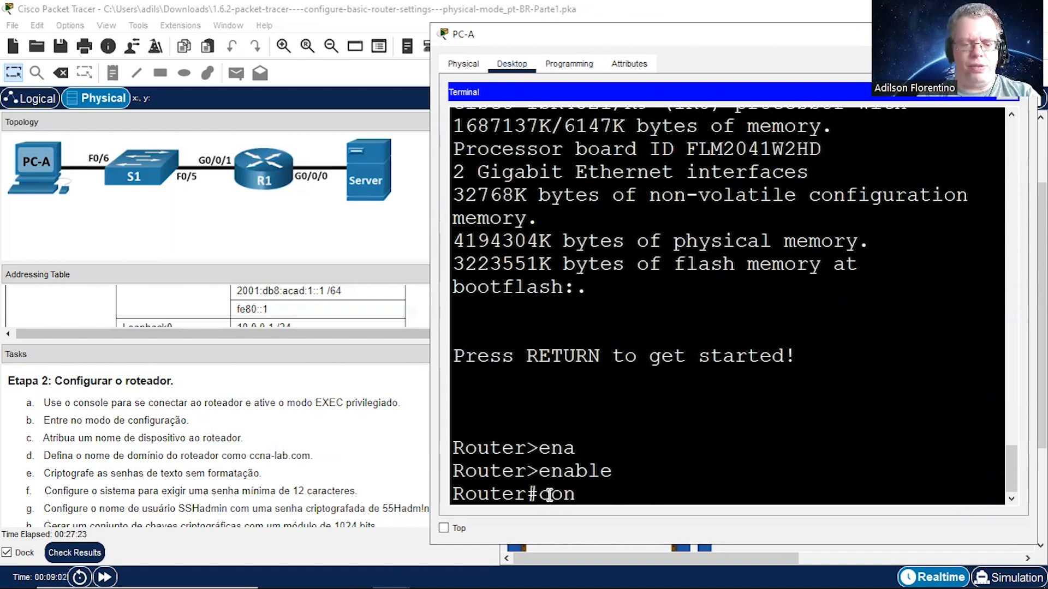
text(figure)
key(Tab)
text(t)
key(Tab)
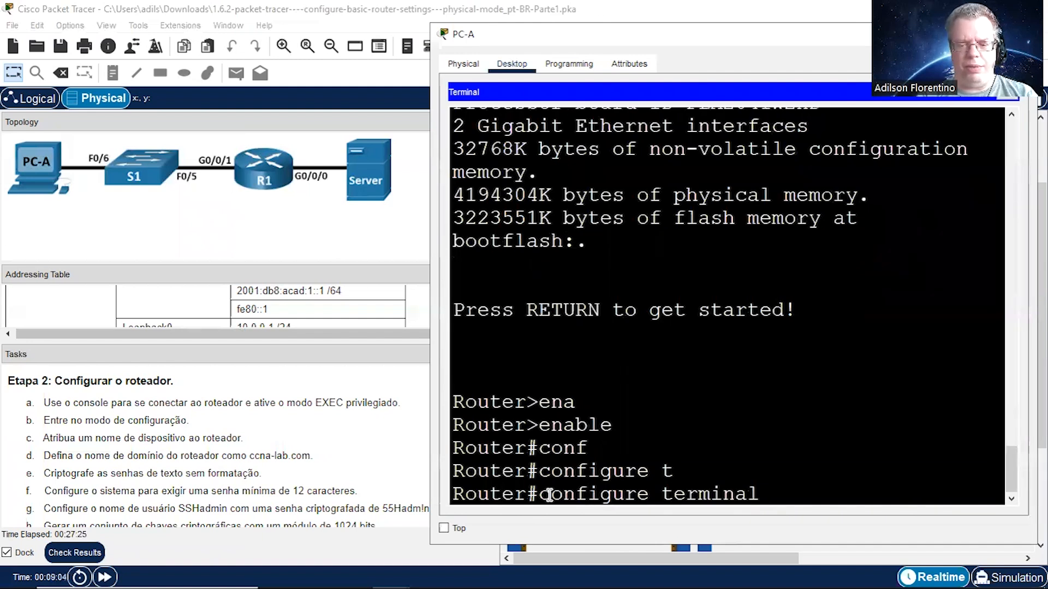
key(Return)
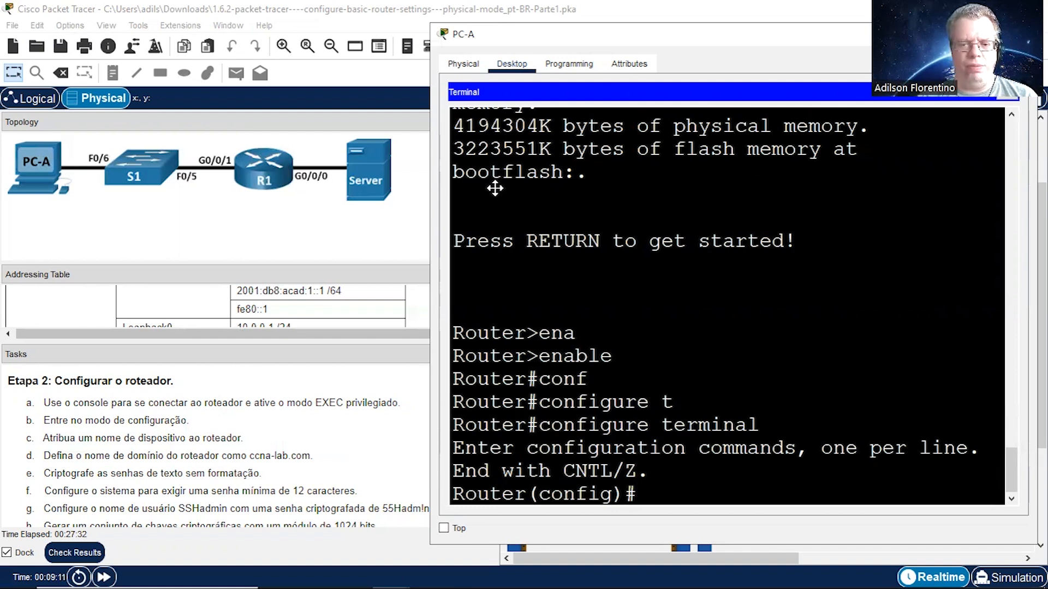
Step: Set the router's hostname to R1
text(host)
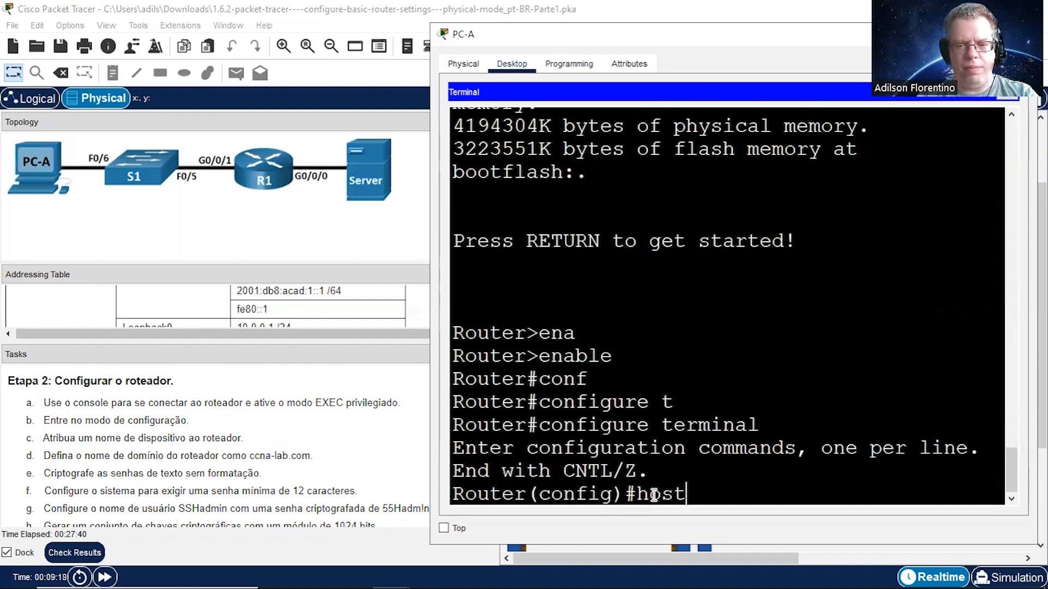
key(Tab)
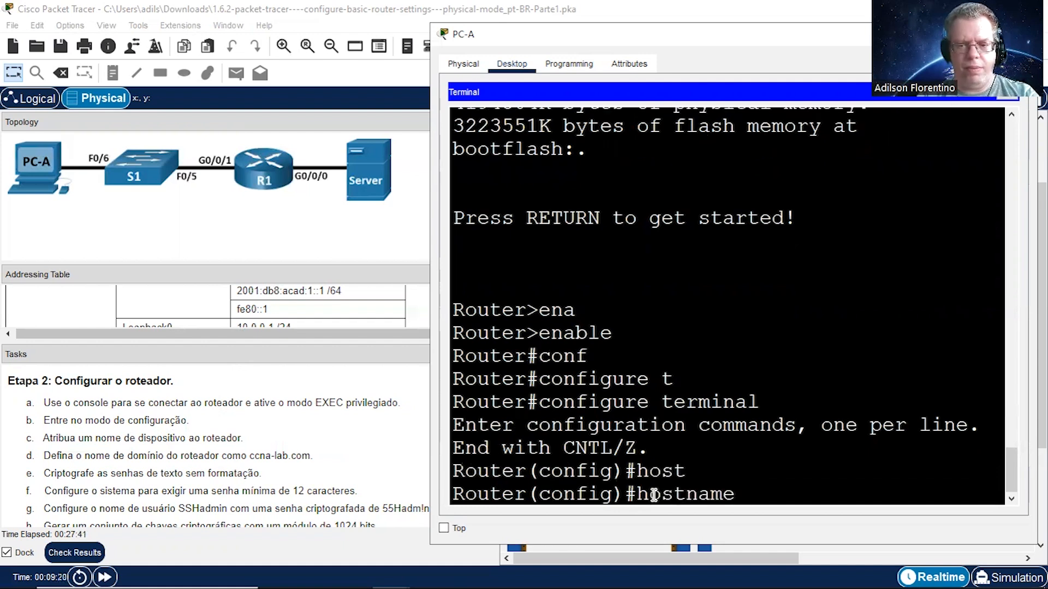
text(R1)
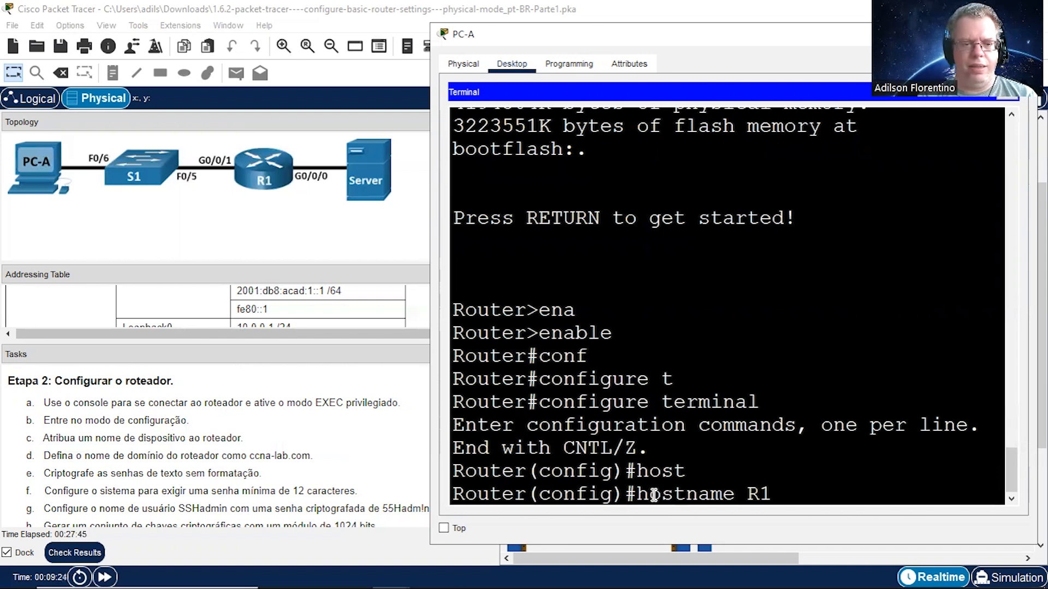
key(Return)
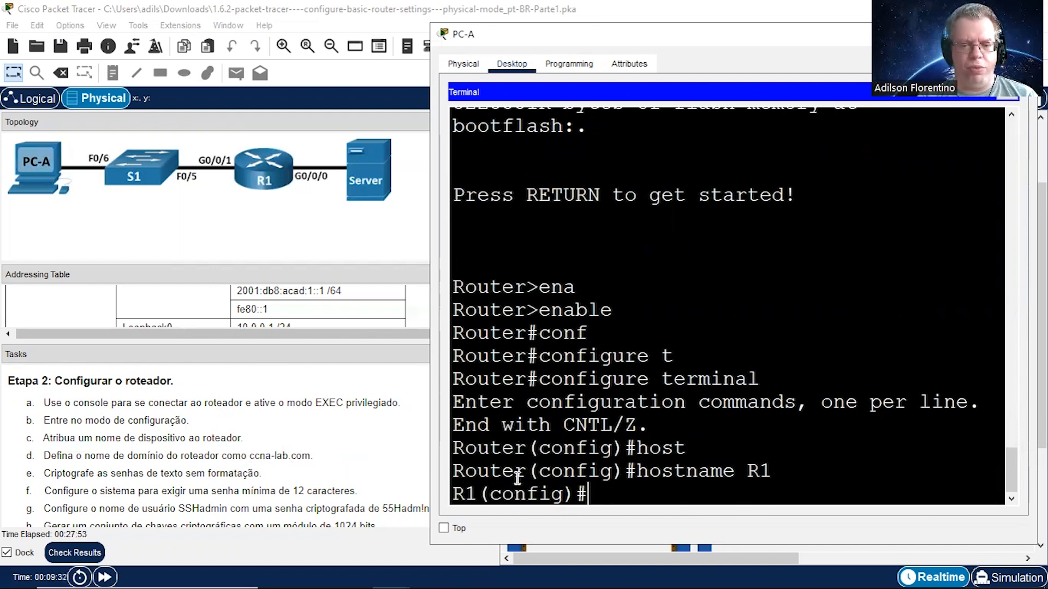
Step: Set R1's domain name to ccna-lab.com with the ip domain-name command, checking the command's help for its argument
text(ip dom)
key(Tab)
text(ai)
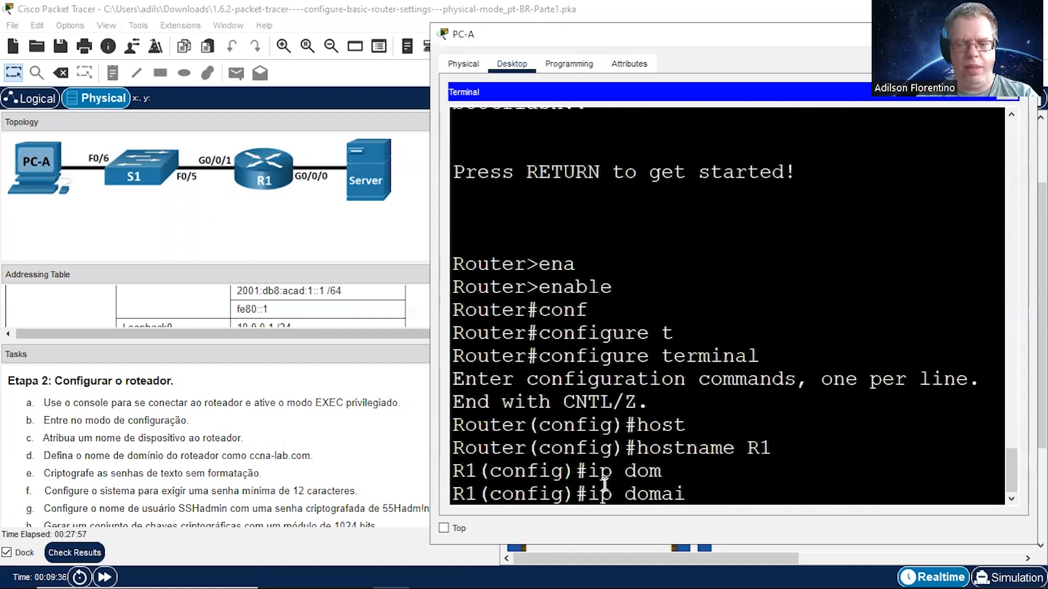
key(Tab)
text(n-name)
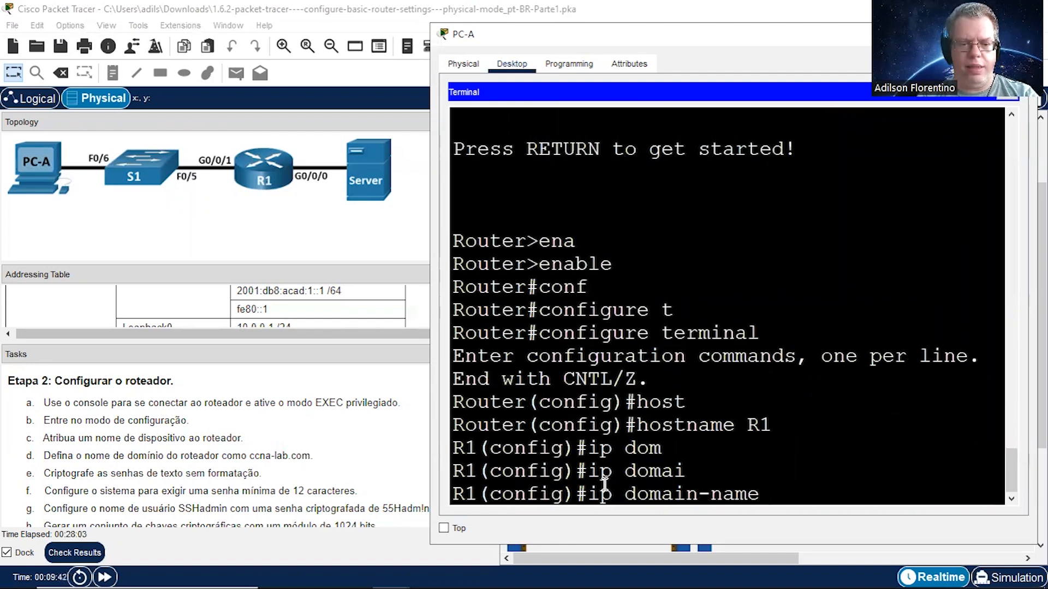
text( ?)
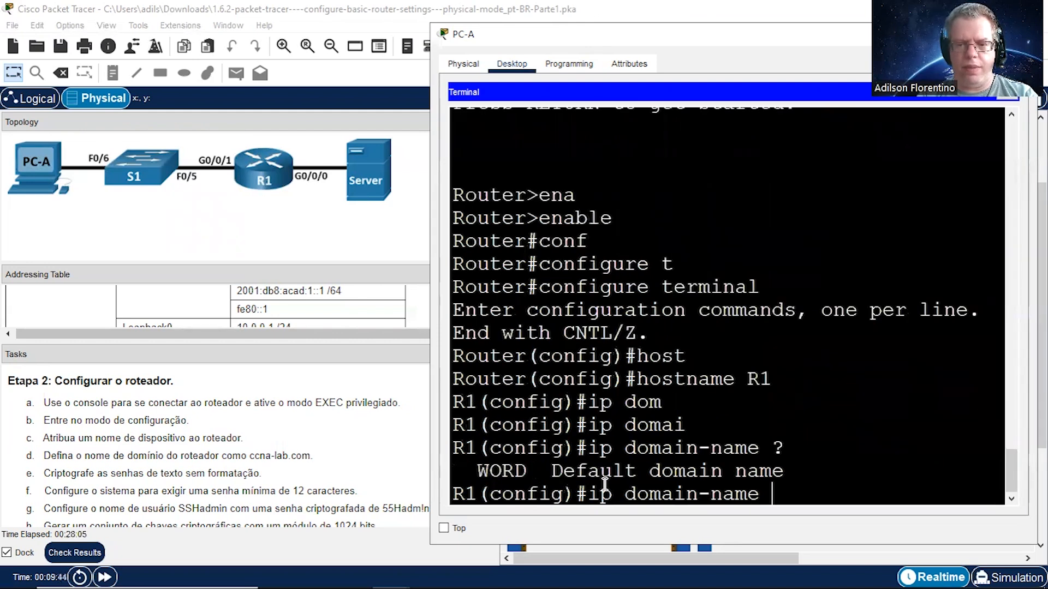
text(ccna)
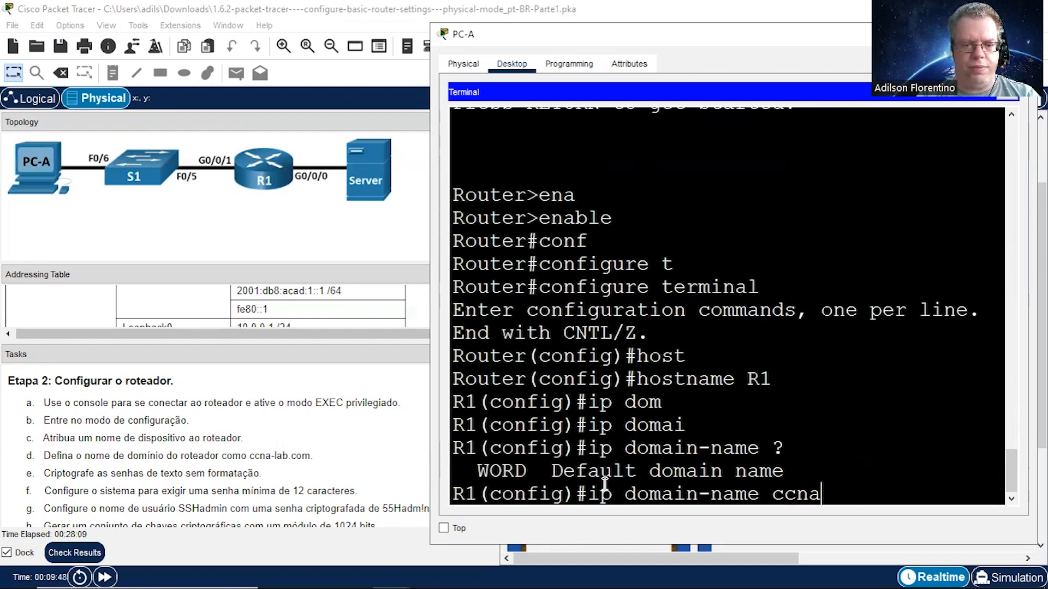
text(-lab.com)
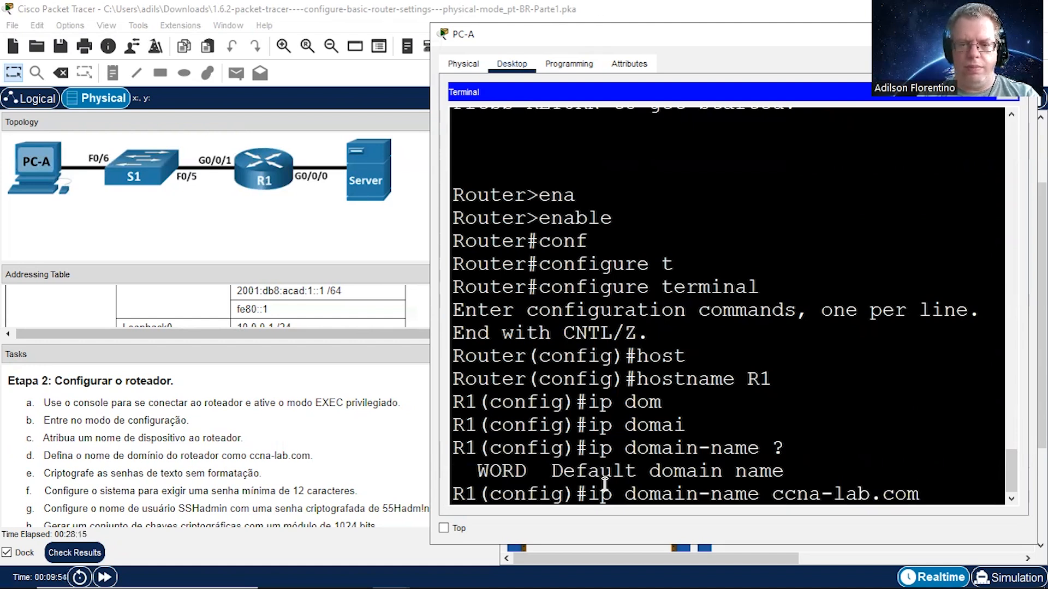
key(Return)
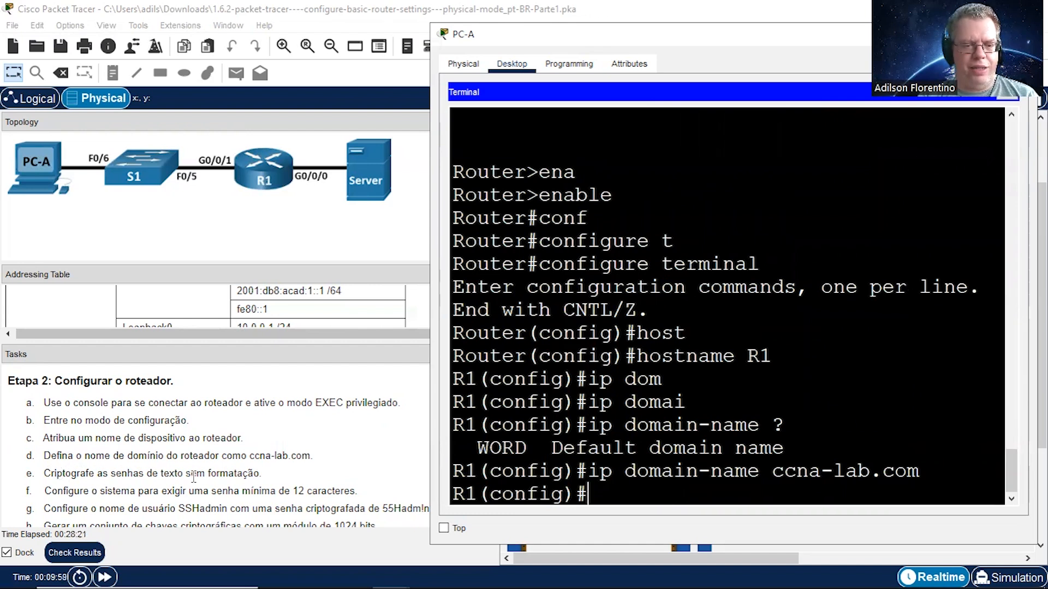
Step: Encrypt R1's plaintext passwords with the service password-encryption command
text(serv)
key(Tab)
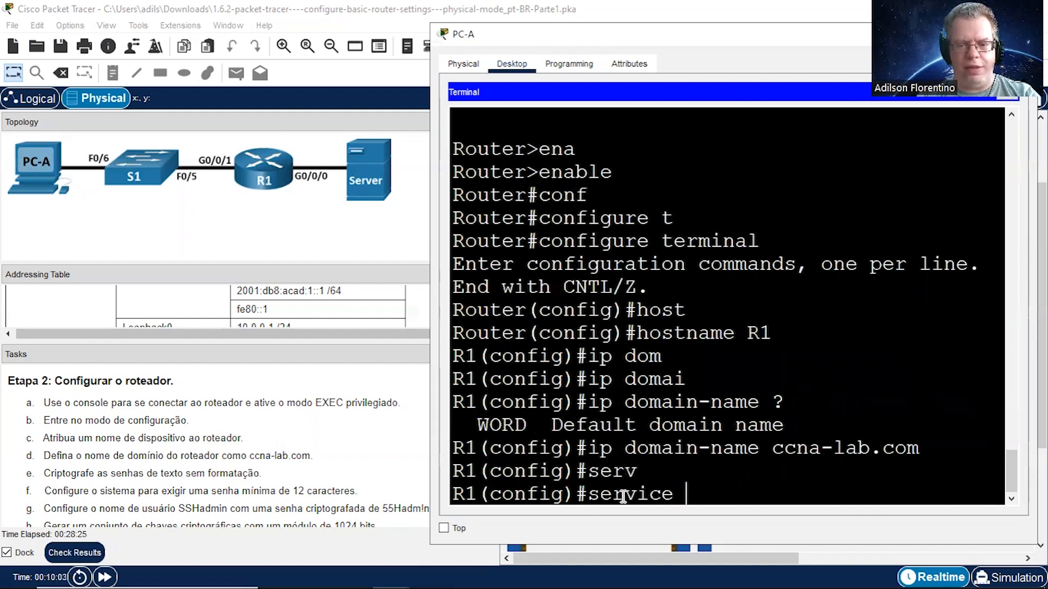
text(pas)
key(Tab)
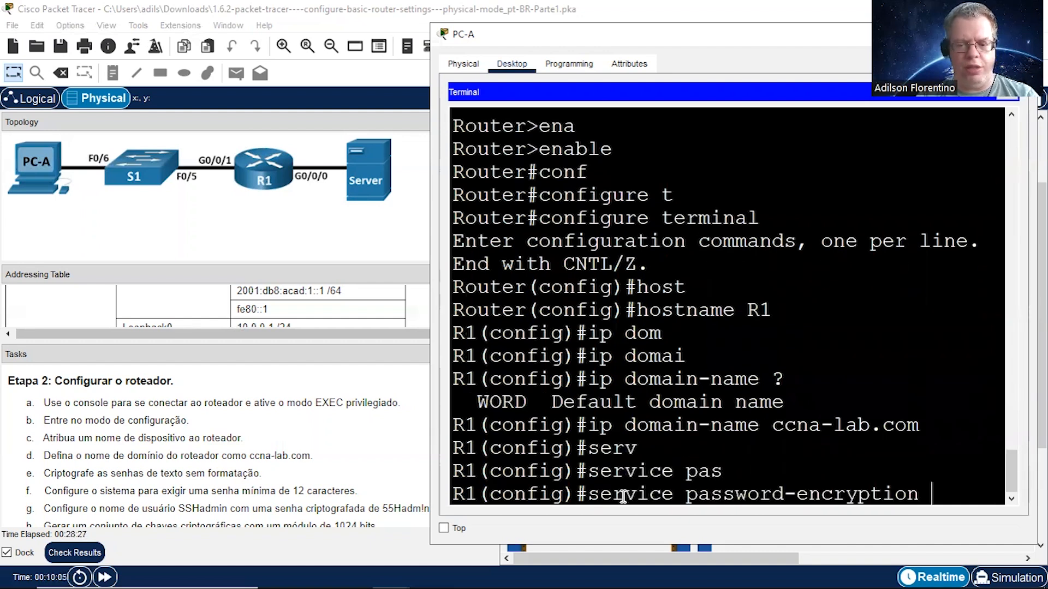
key(Return)
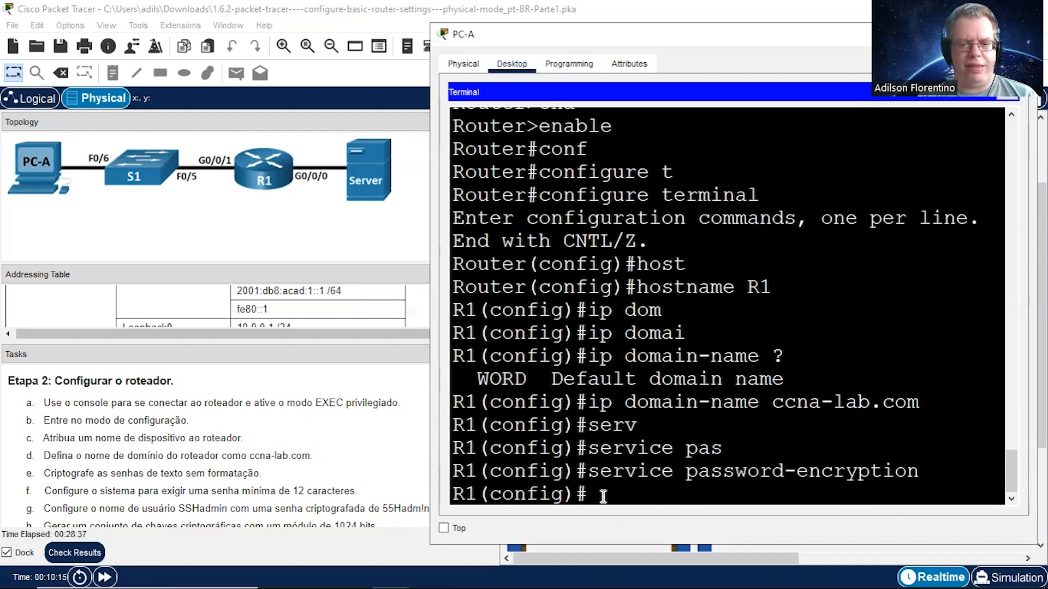
Step: Require passwords of at least 12 characters on R1 with the security passwords min-length command
text(sec)
key(Tab)
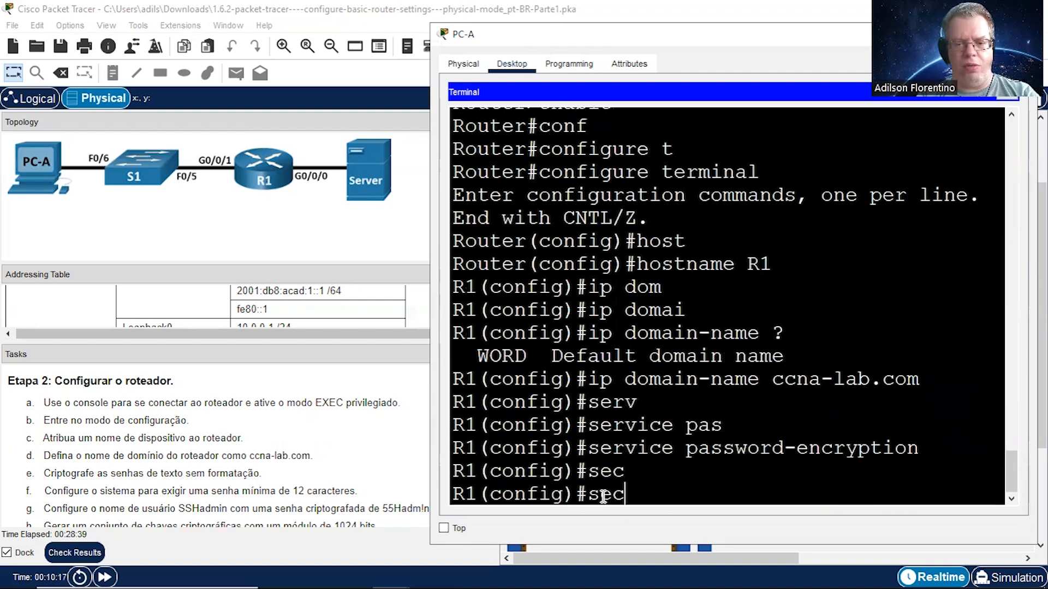
text(u)
key(Tab)
text(r)
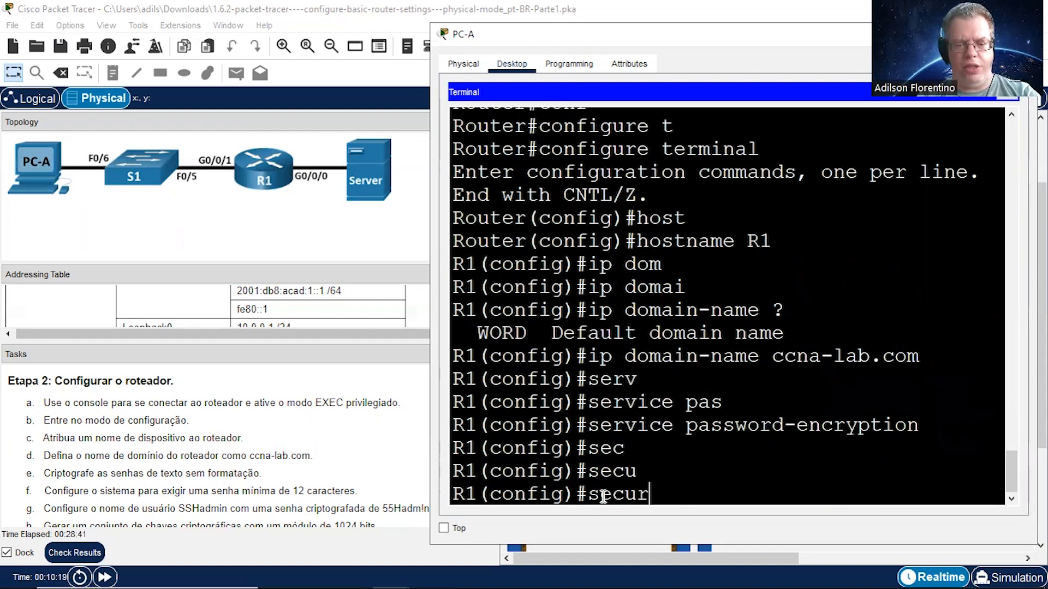
text(i)
key(Tab)
text(pass)
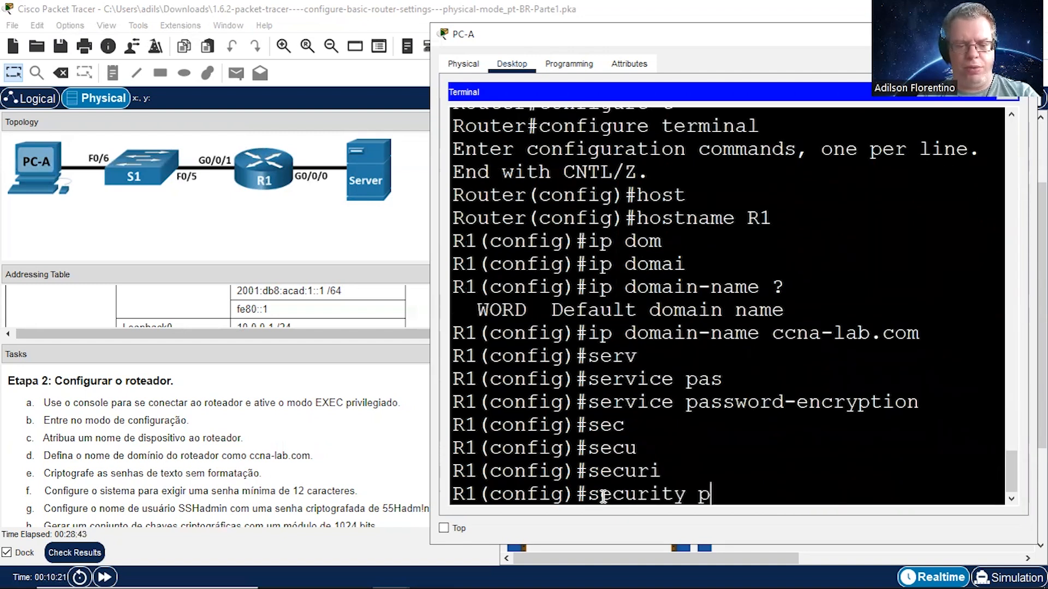
key(Tab)
text(mi)
key(Tab)
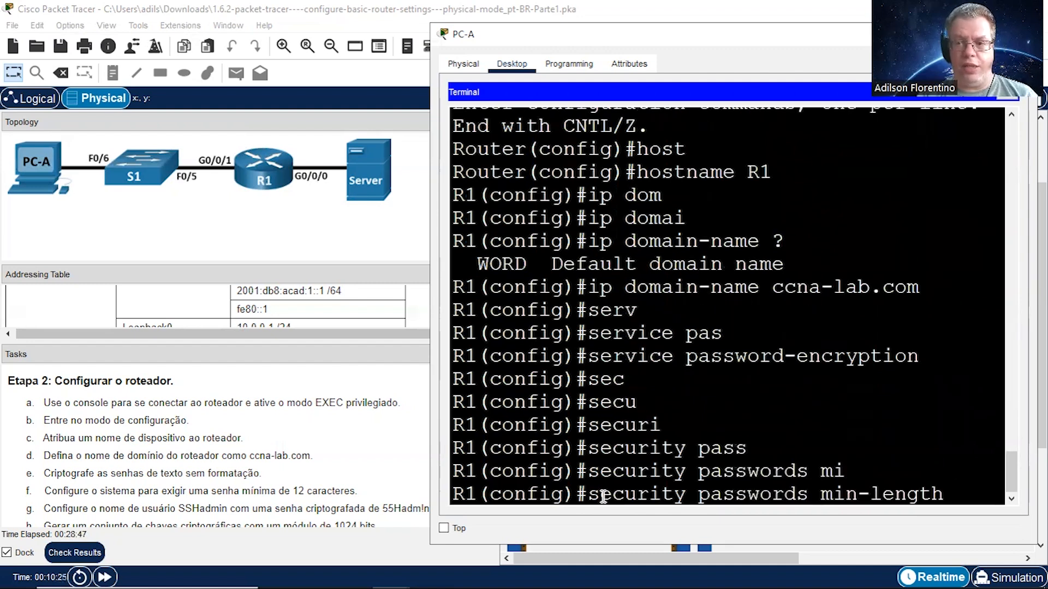
text(12)
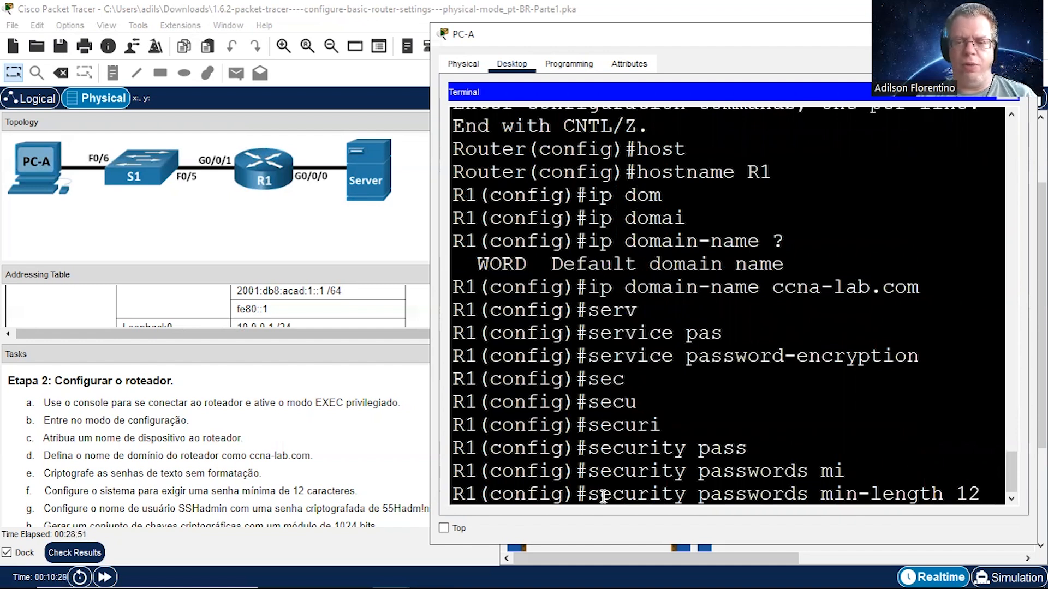
key(Return)
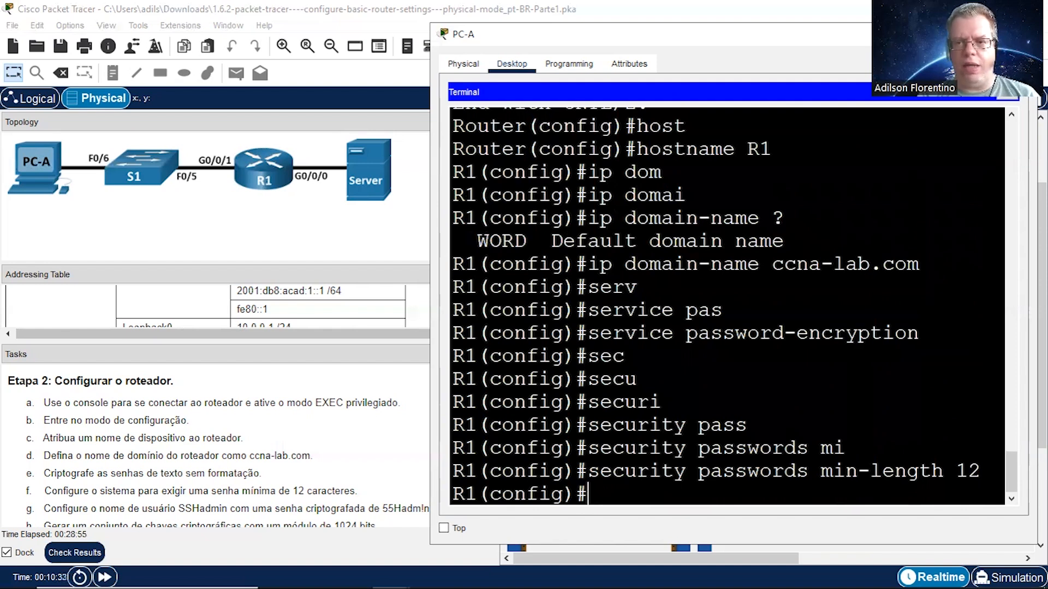
Step: Uncover the full text of task g and write the username command for SSHadmin up to its secret keyword
click(859, 55)
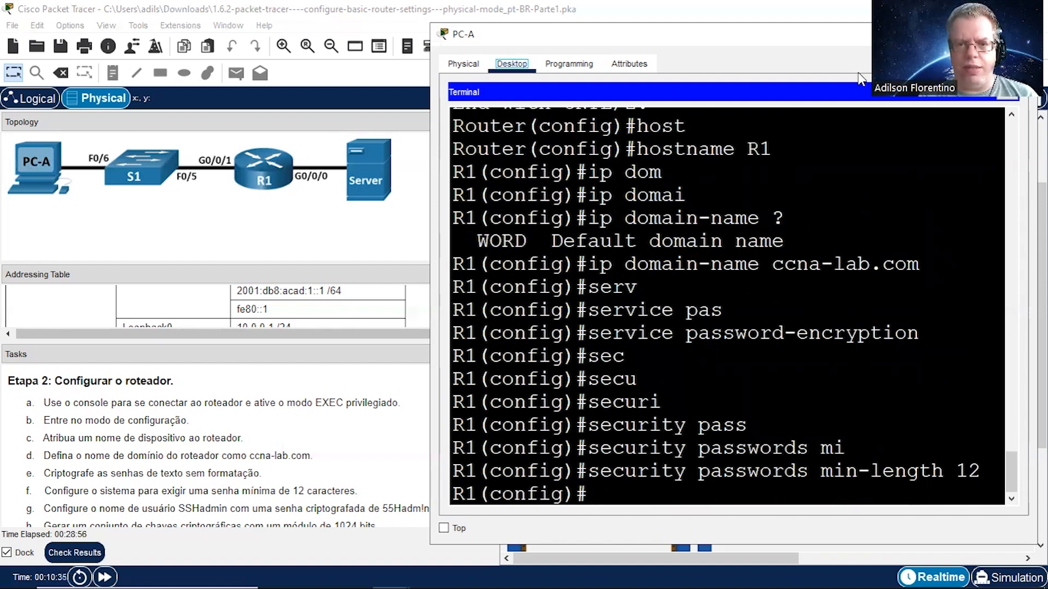
drag(774, 34, 833, 61)
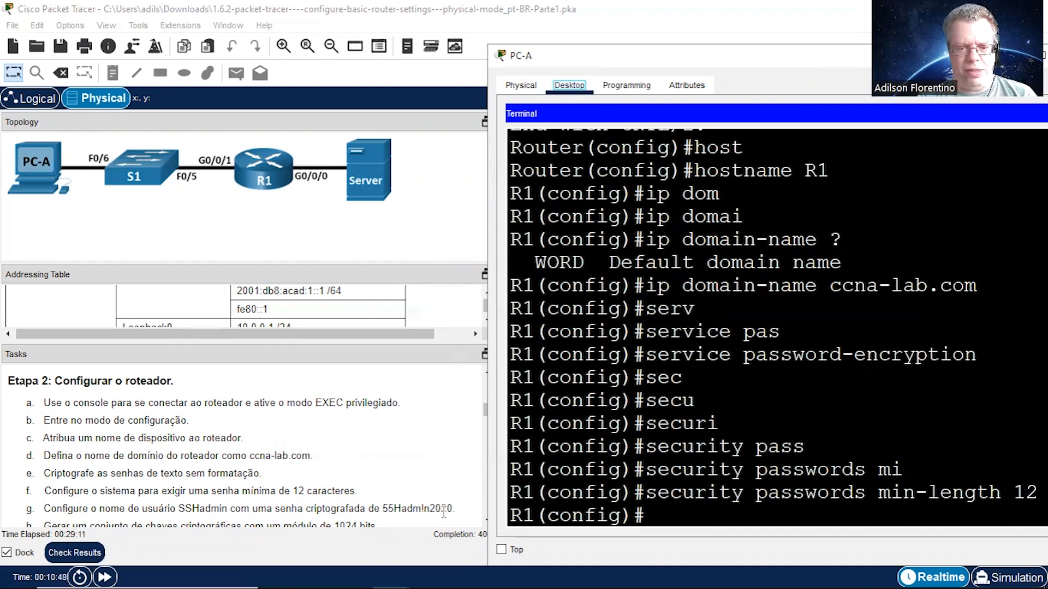
click(661, 511)
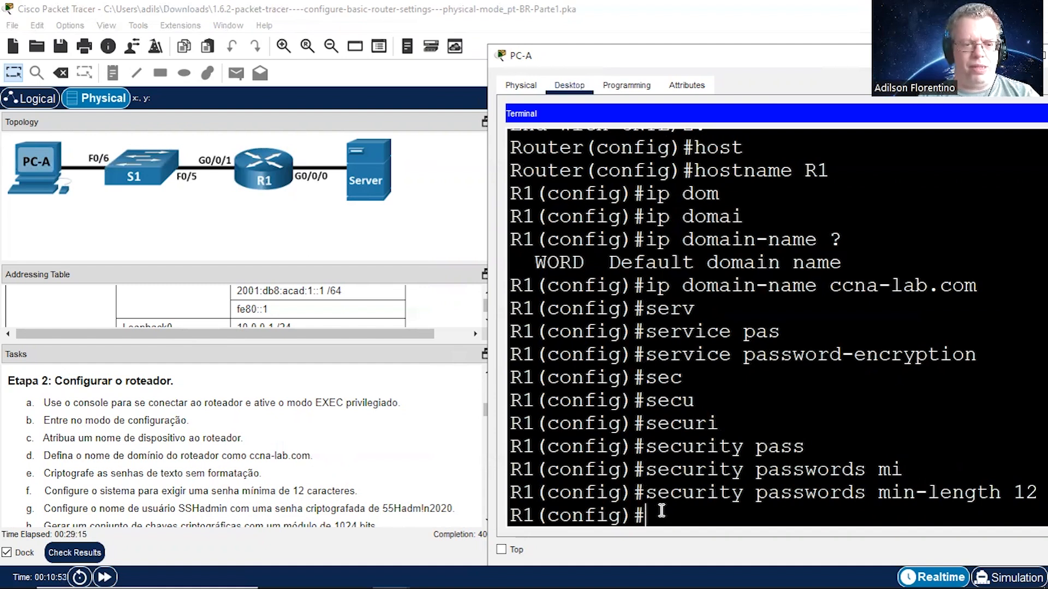
text(ser)
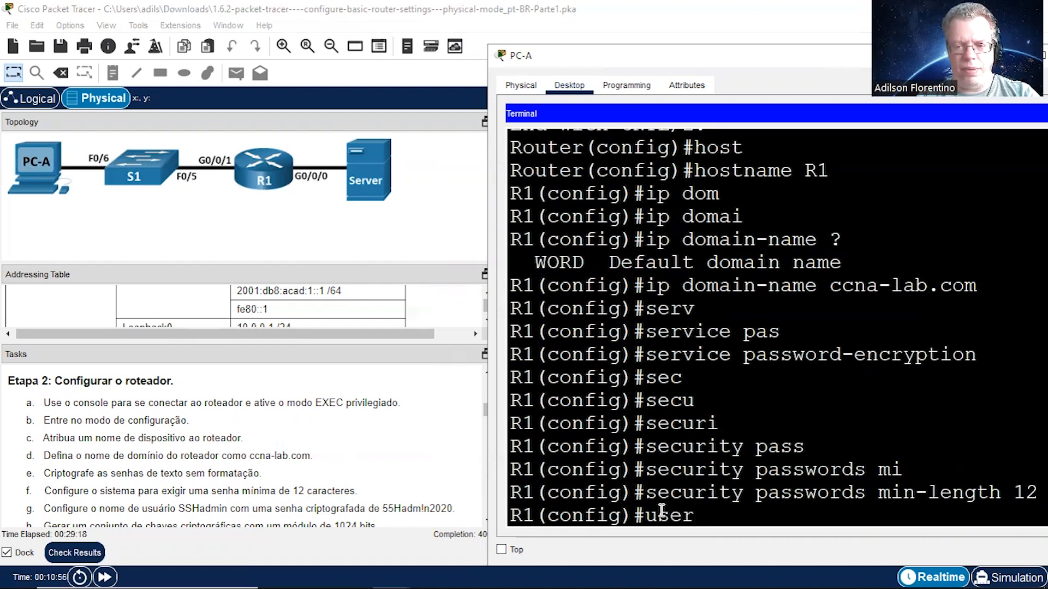
key(Tab)
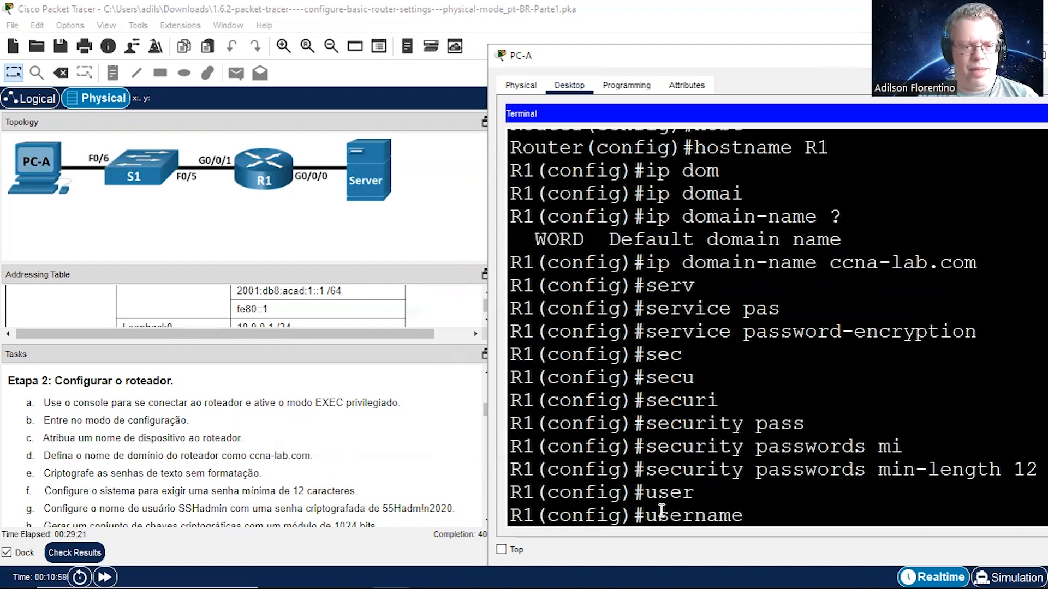
text(SSH)
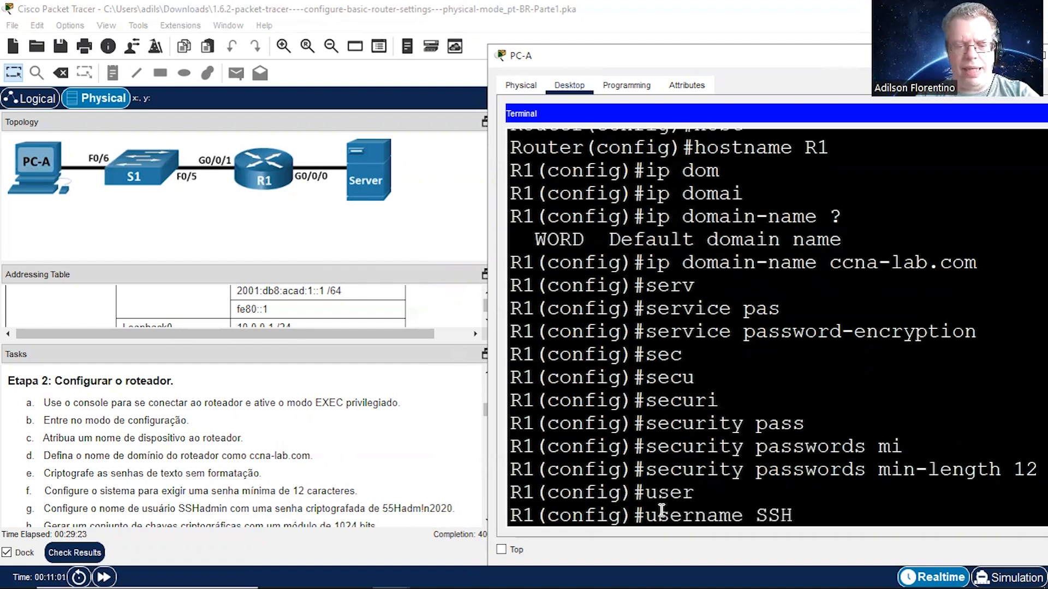
text(admin)
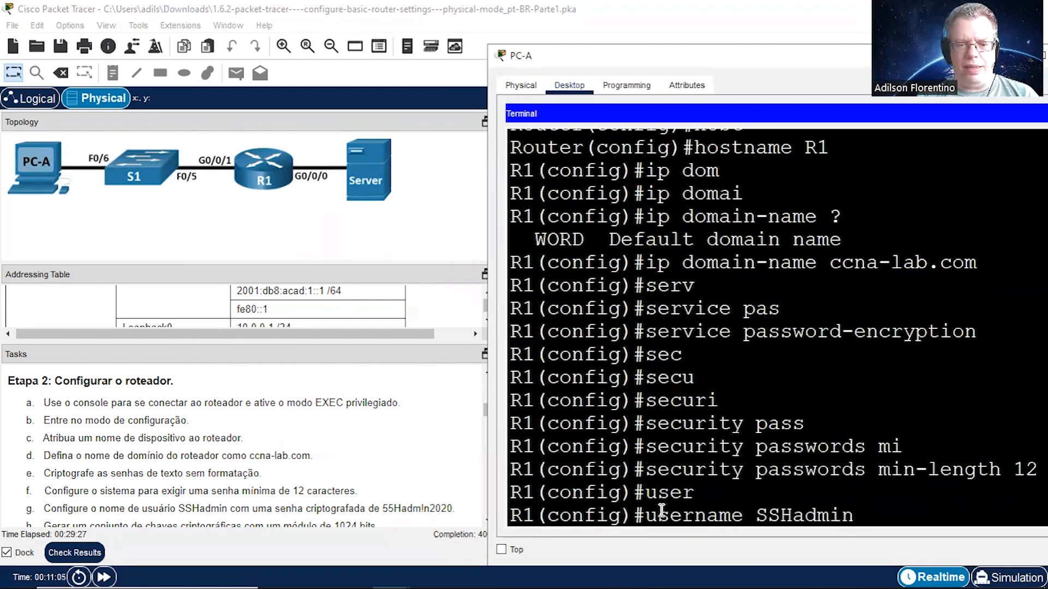
text( secr)
key(Tab)
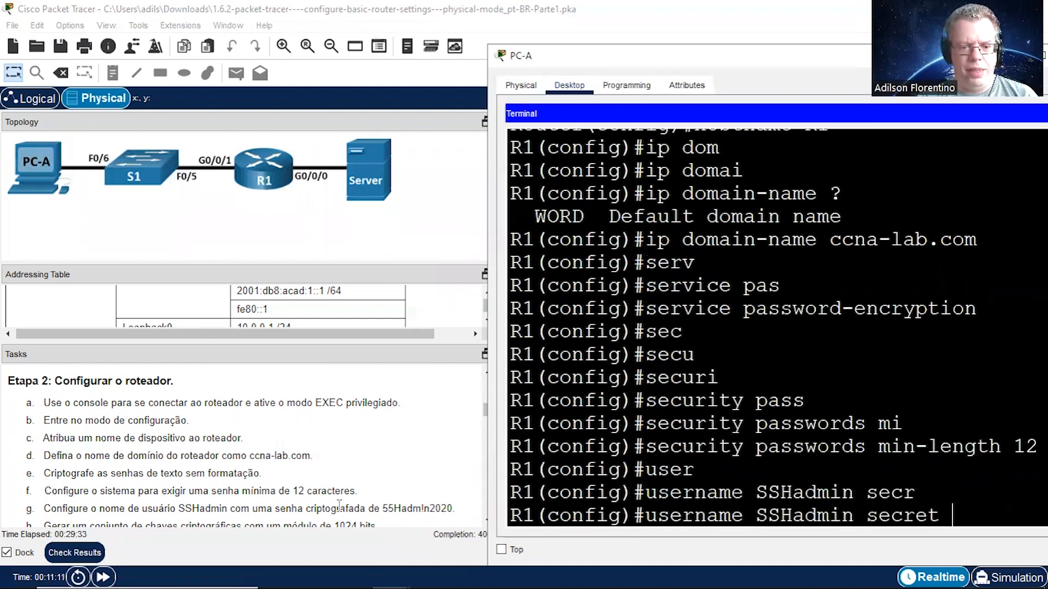
Step: Copy the SSHadmin password from task g into the username command as its secret and run the command
drag(382, 508, 453, 509)
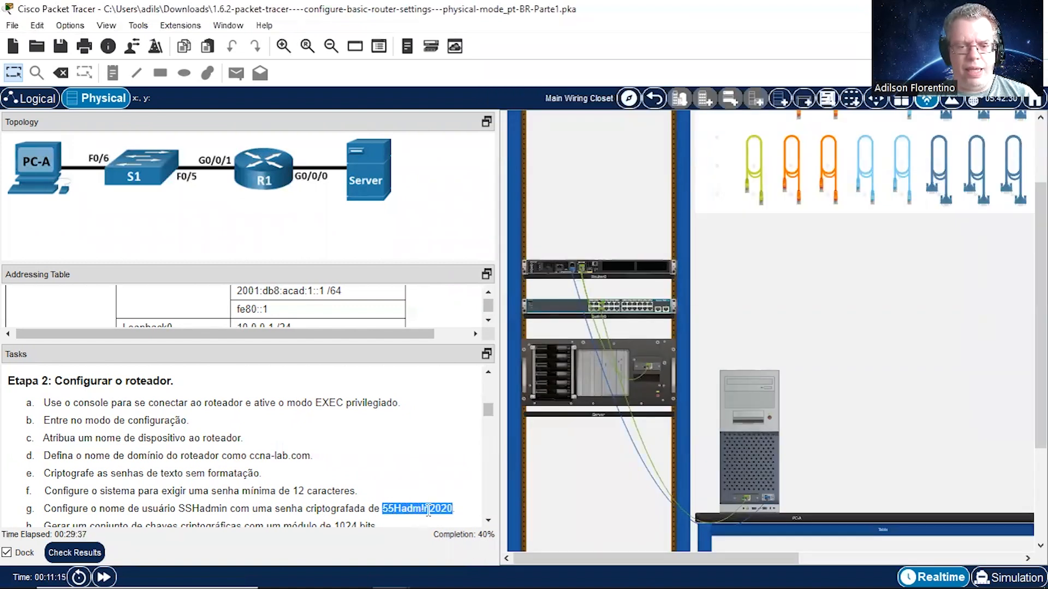
right_click(428, 509)
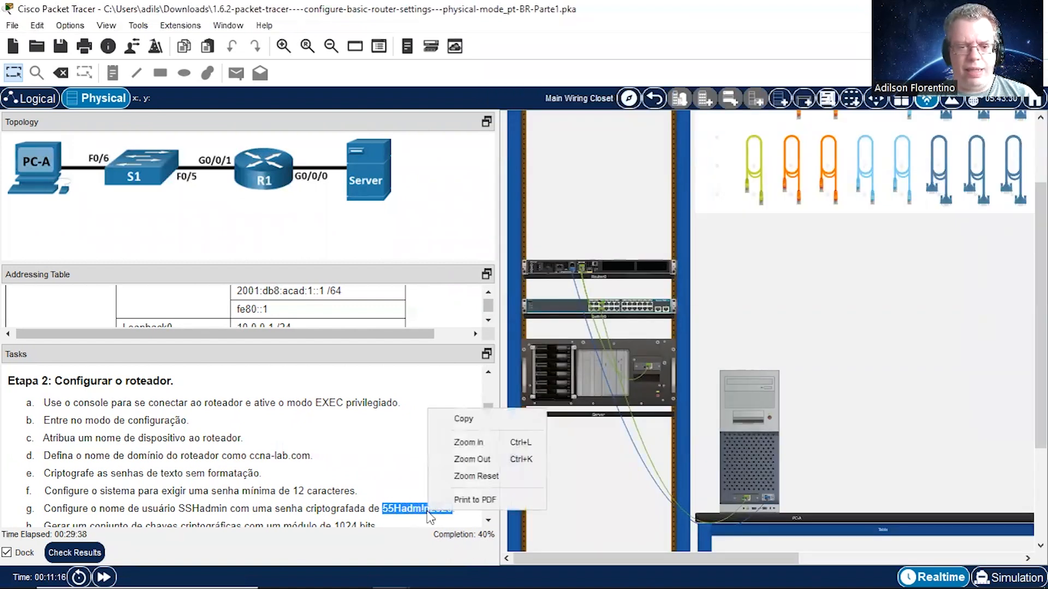
click(462, 419)
key(alt+Tab)
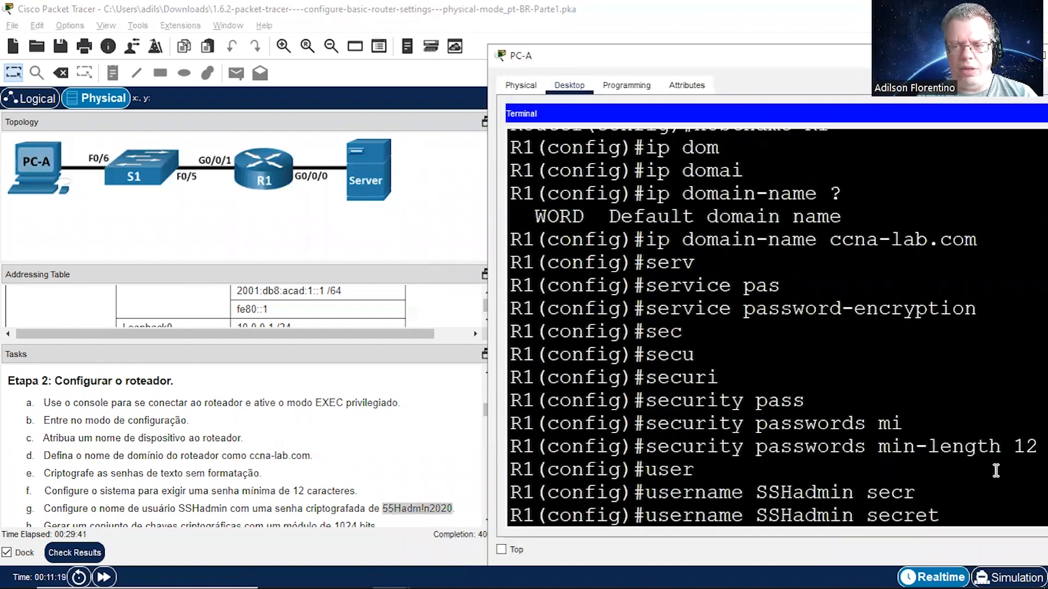
right_click(982, 517)
click(1002, 534)
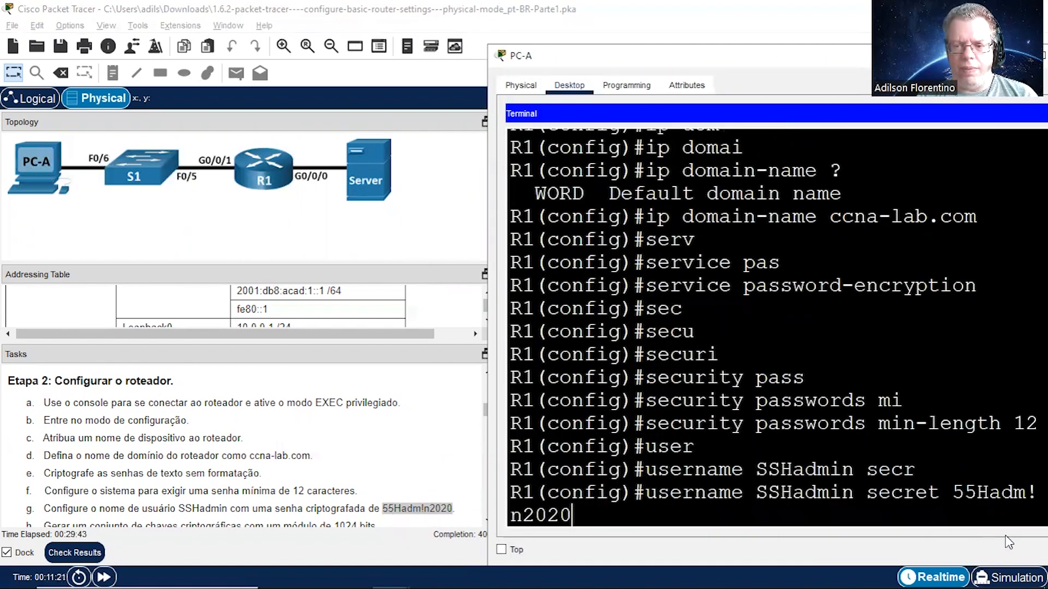
key(Return)
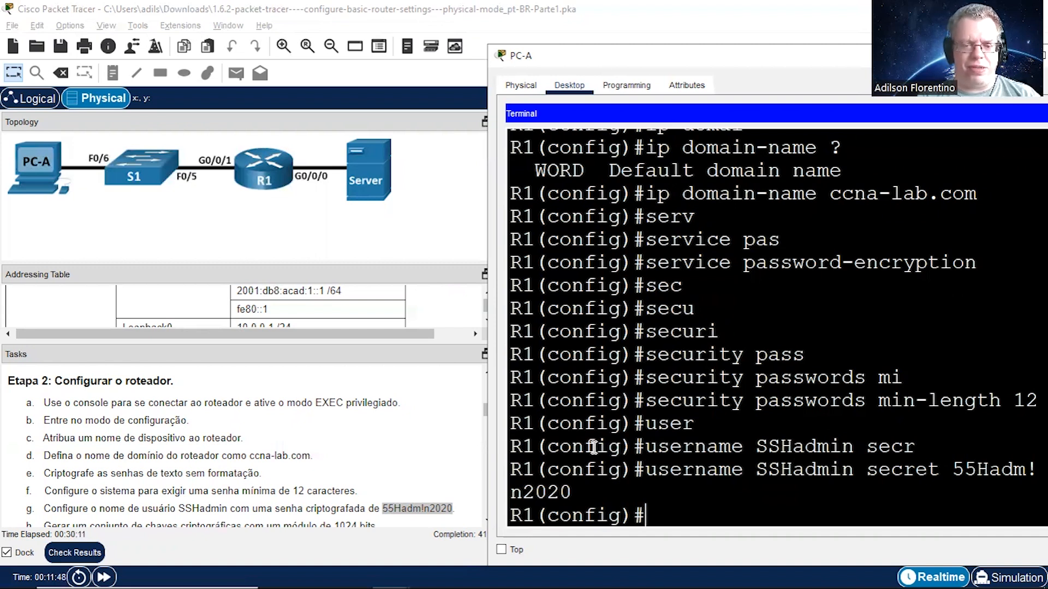
Step: Generate R1's RSA key pair for task h with crypto key generate rsa, using a 1024-bit modulus
click(377, 505)
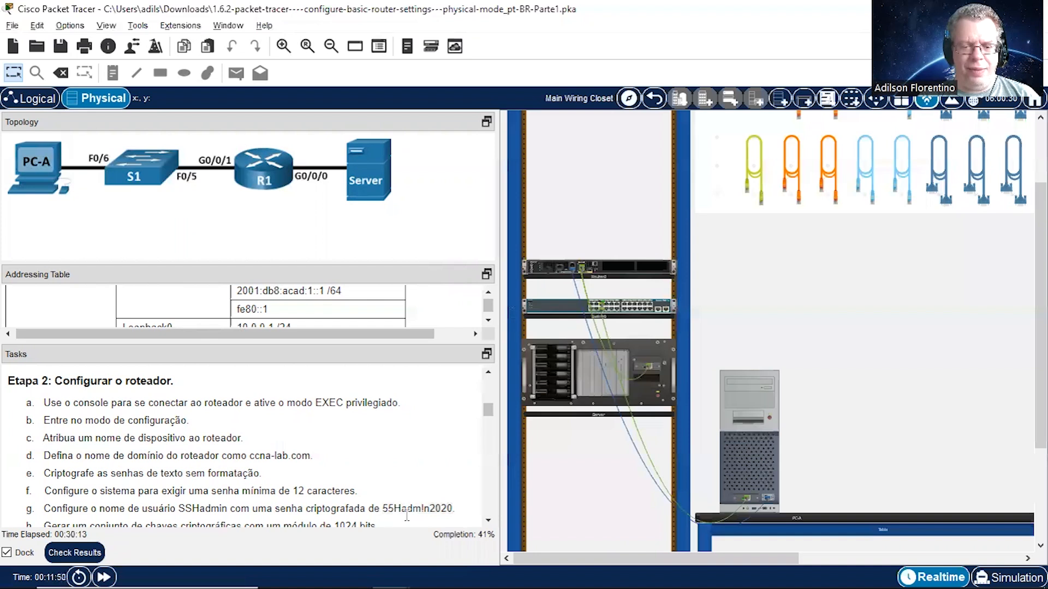
click(489, 523)
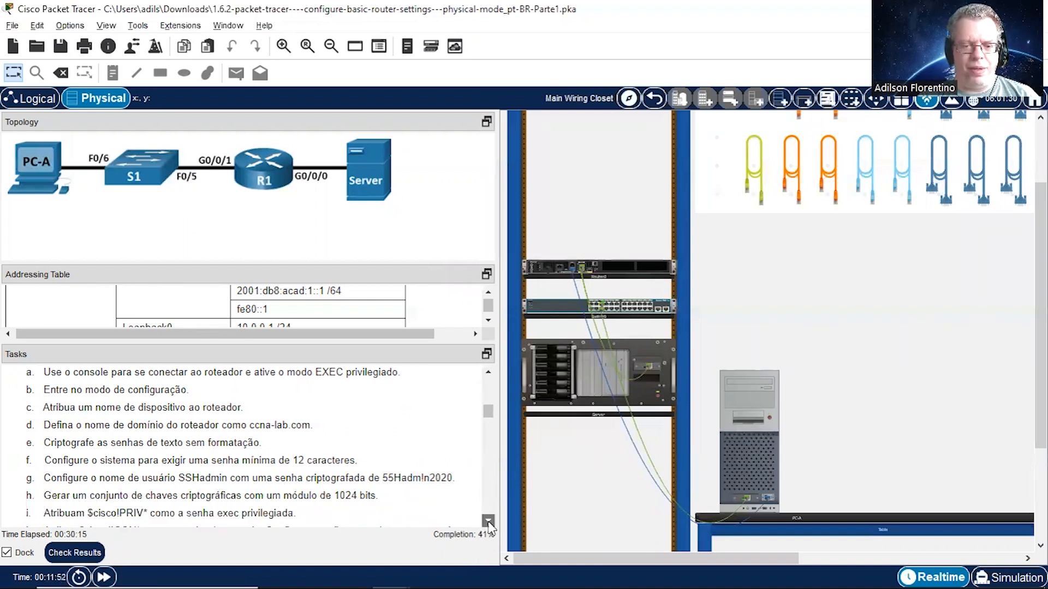
click(488, 523)
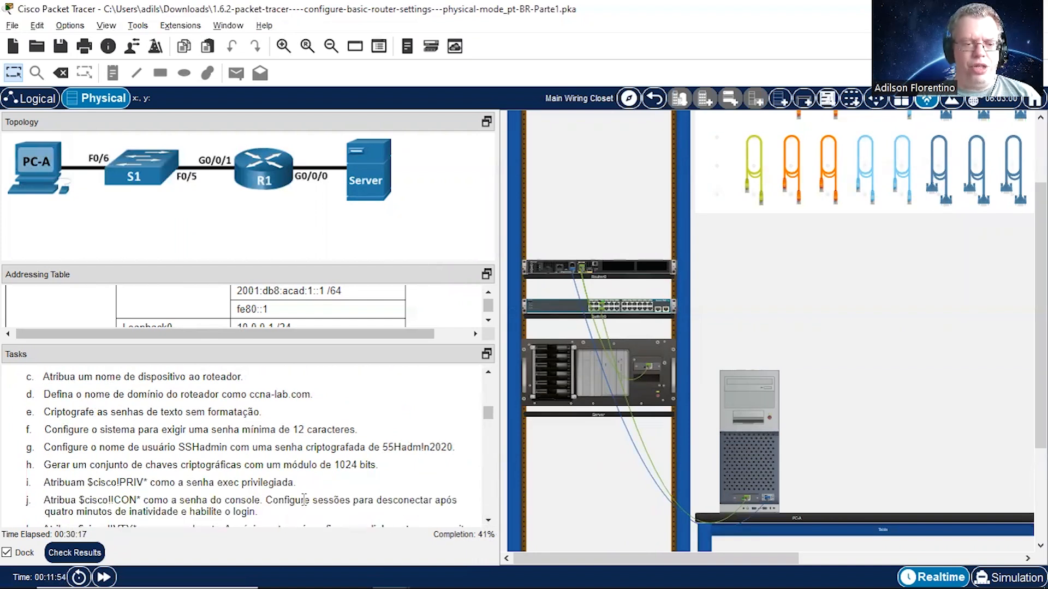
drag(53, 461, 390, 471)
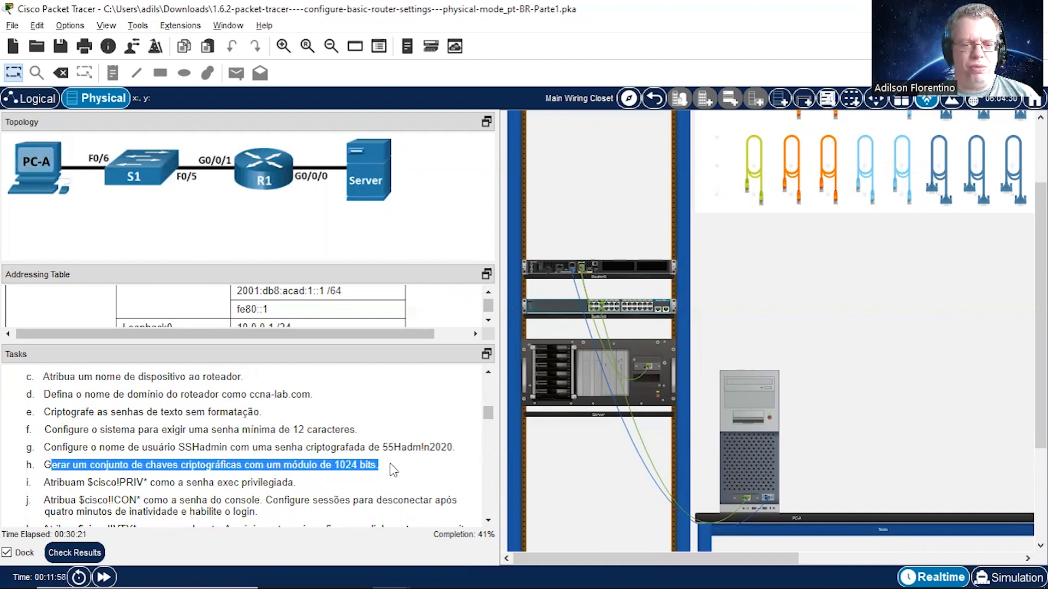
click(740, 440)
text(cry)
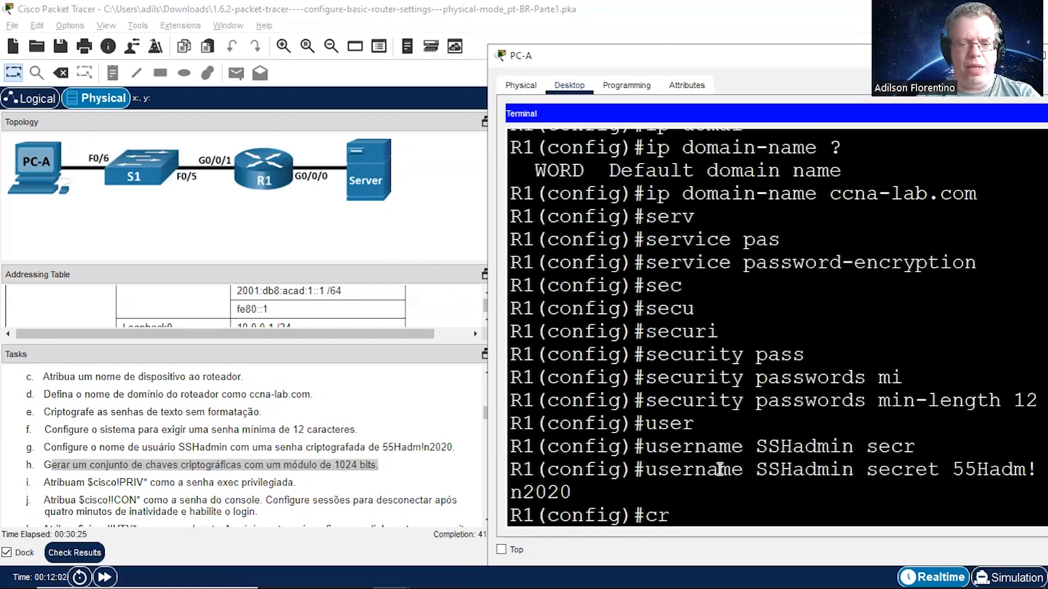
key(Tab)
text(k)
key(Tab)
text(ge)
key(Tab)
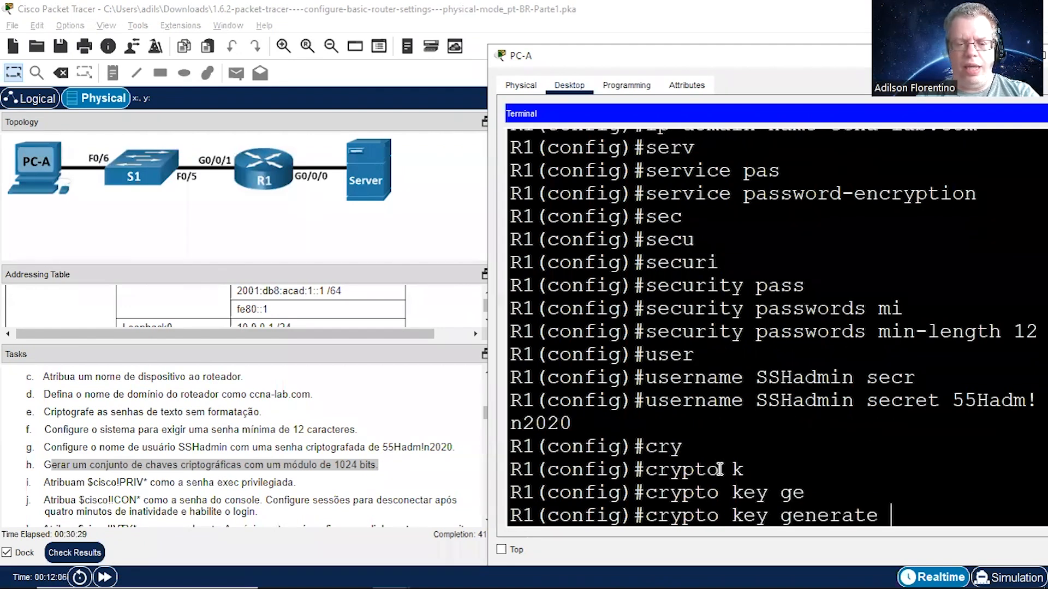
text(rsa)
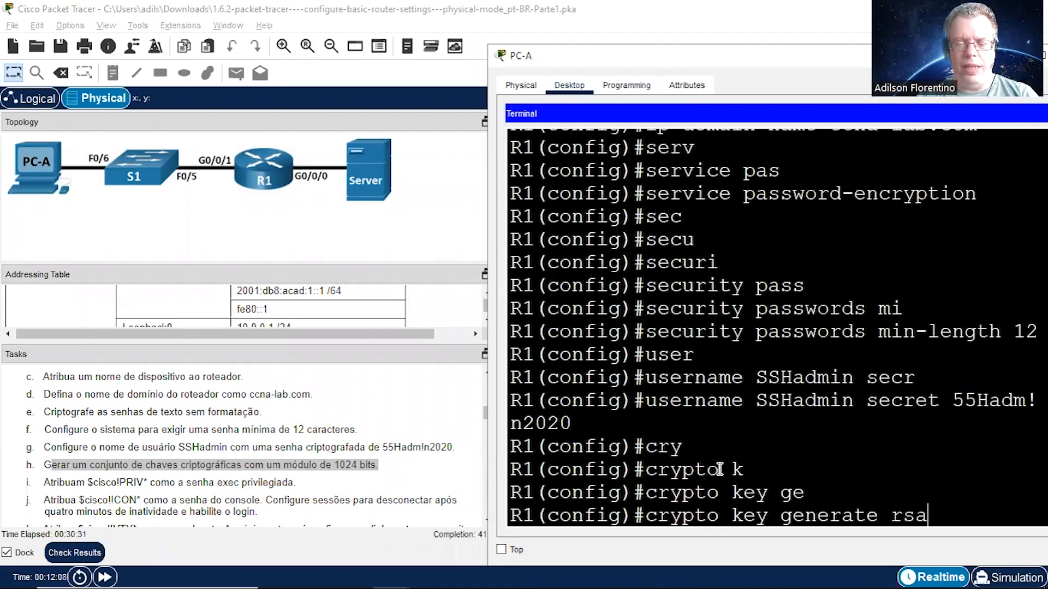
key(Return)
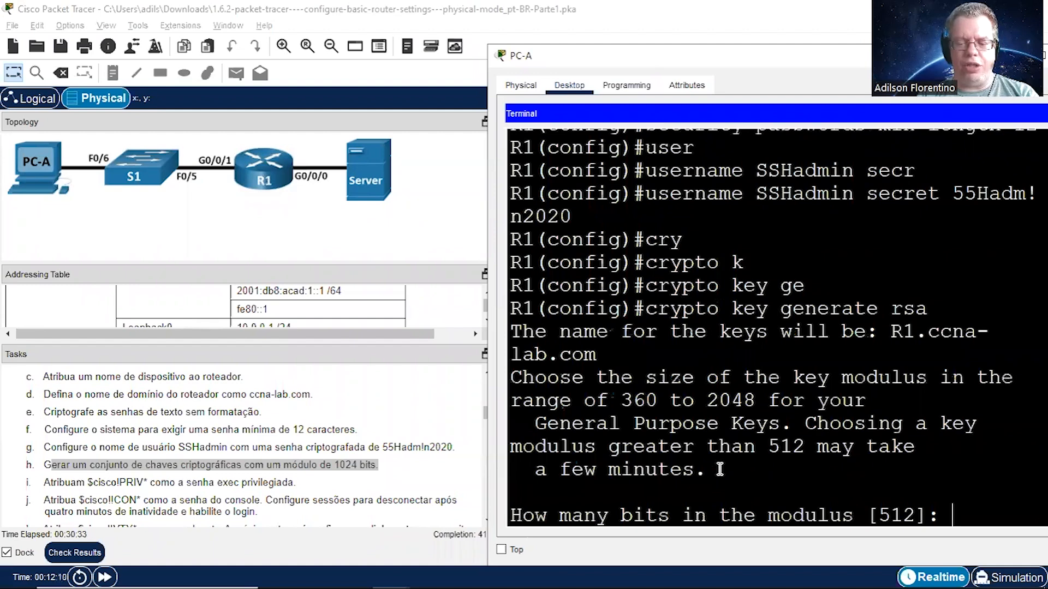
text(1024)
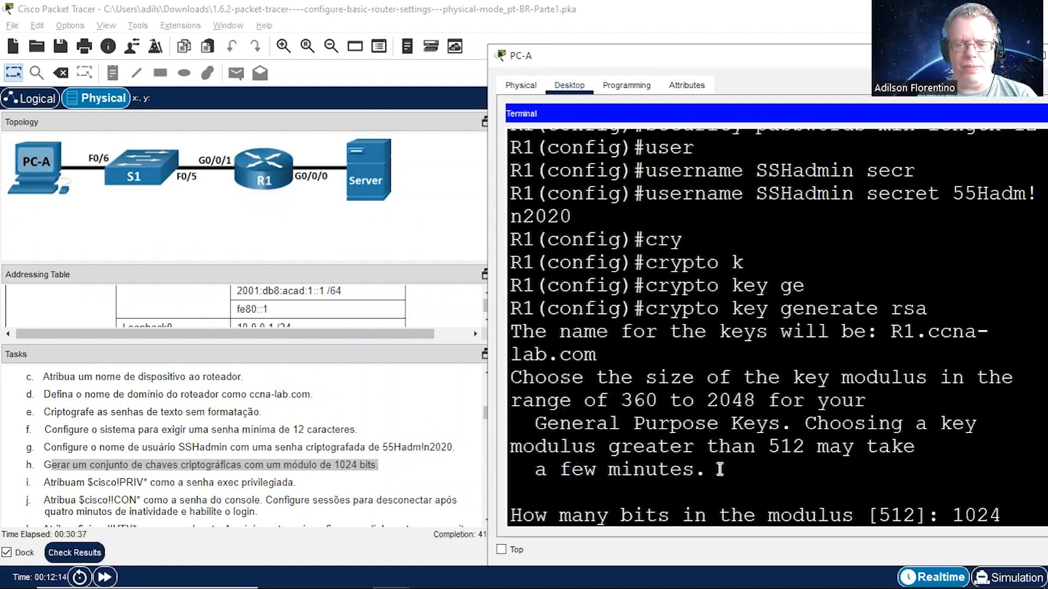
key(Return)
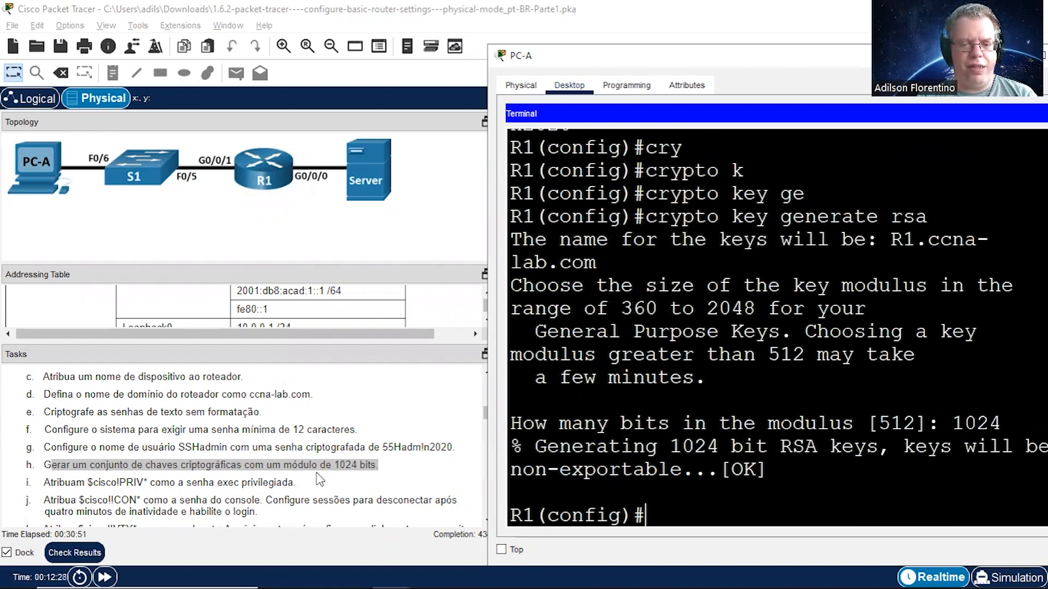
Step: Set R1's privileged EXEC password with enable secret, copying the password from task i into the command
text(ena)
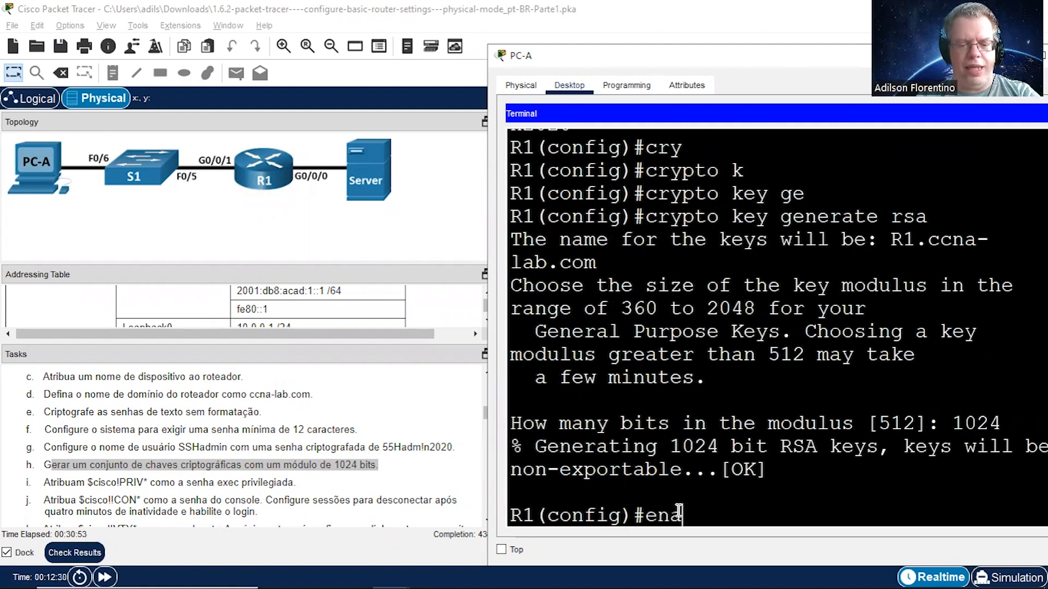
text(ble sec)
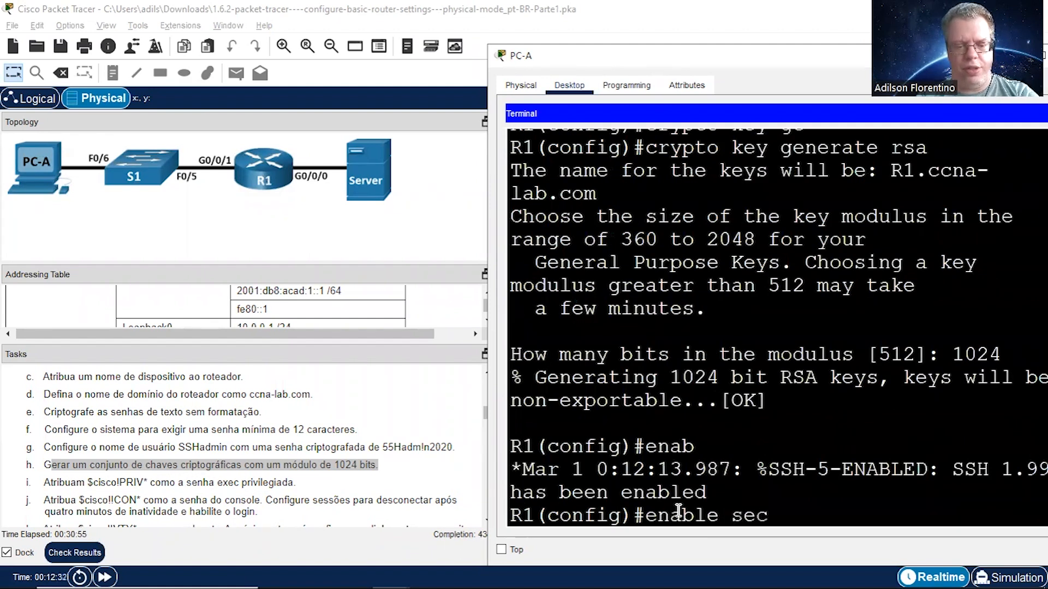
key(Tab)
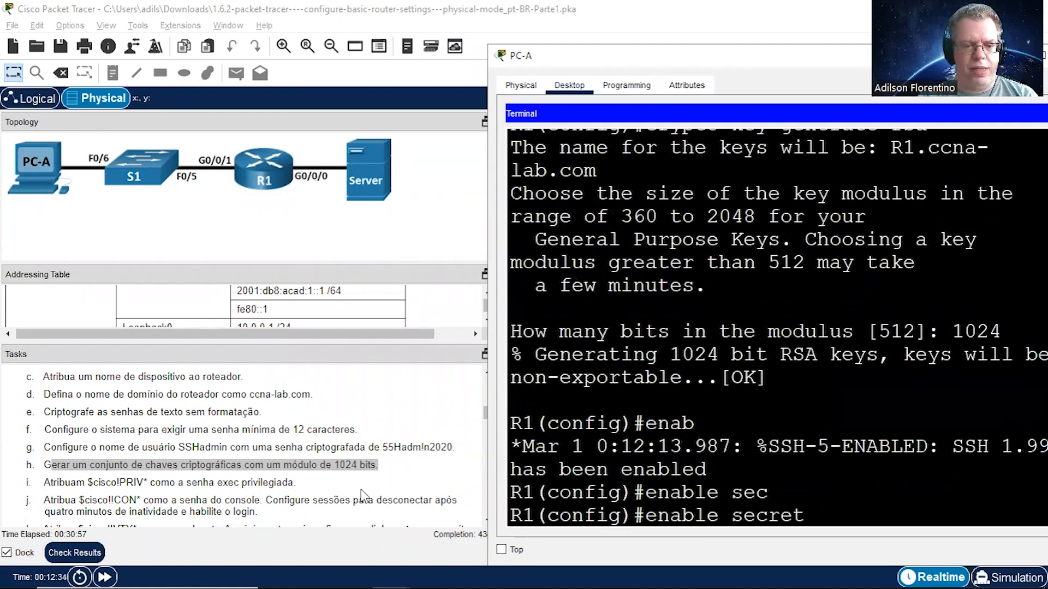
drag(86, 483, 149, 484)
right_click(124, 487)
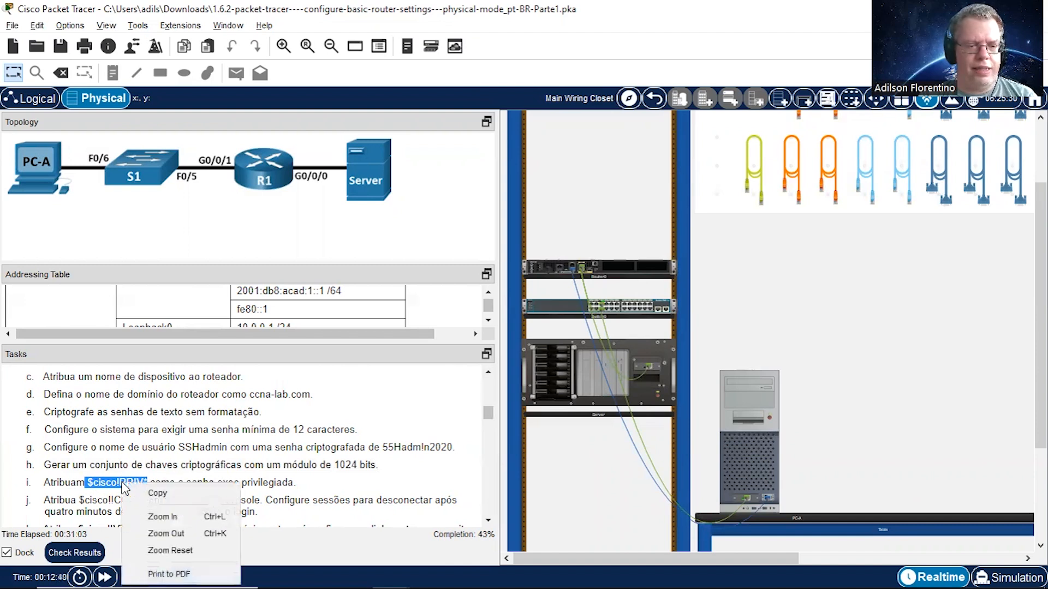
click(163, 493)
click(752, 445)
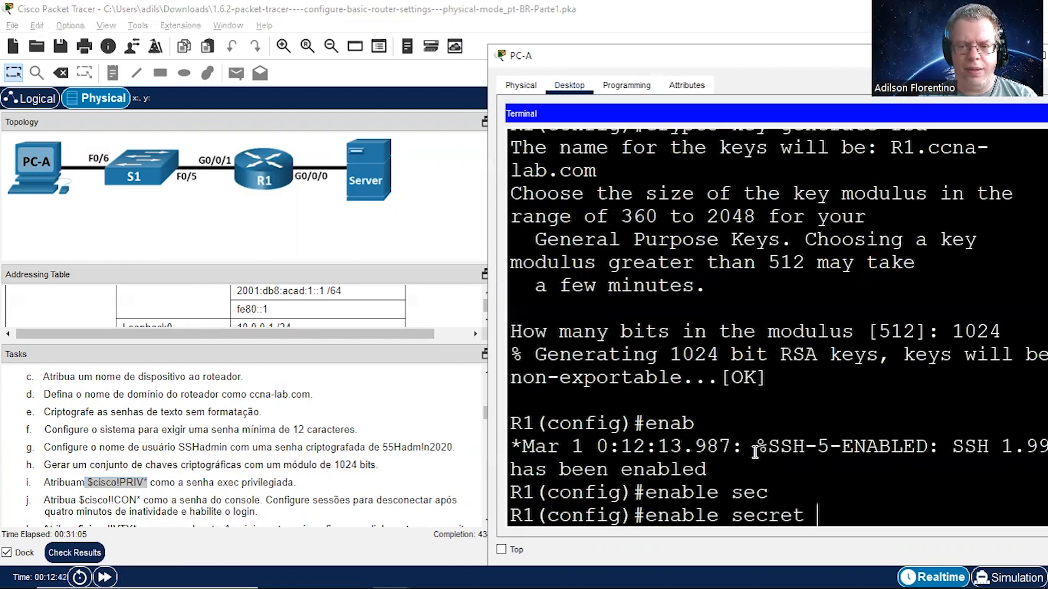
right_click(856, 507)
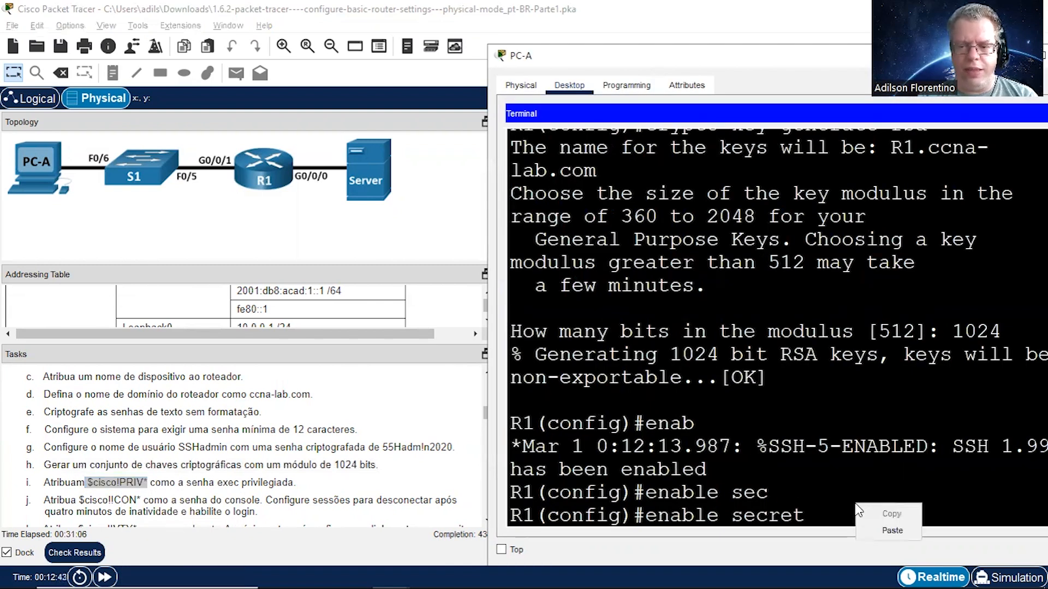
click(891, 530)
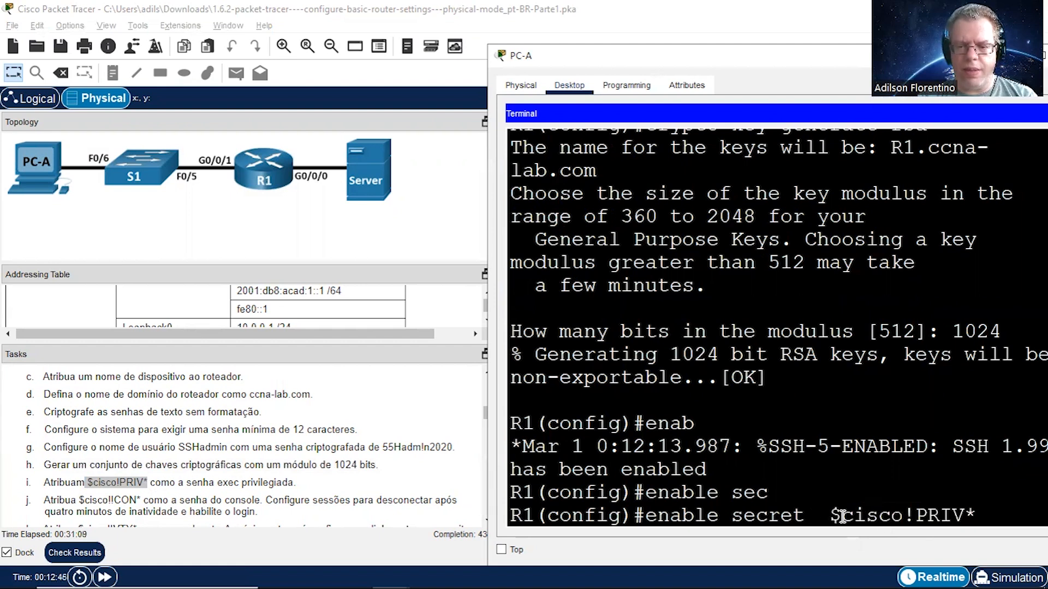
key(Return)
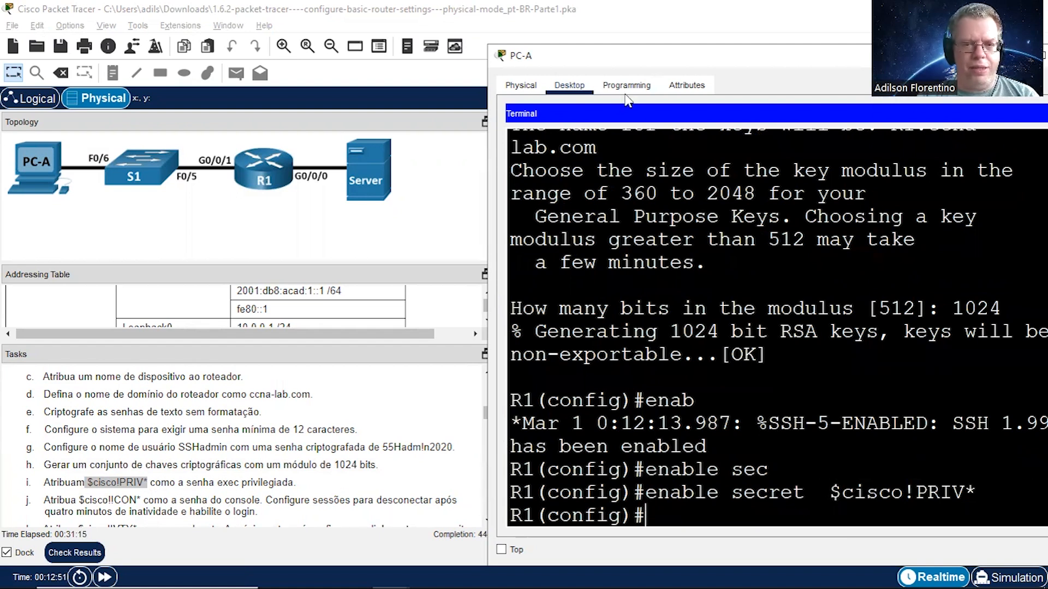
Step: Move the PC-A window clear of the task text and copy the console password from task j
drag(761, 60, 793, 63)
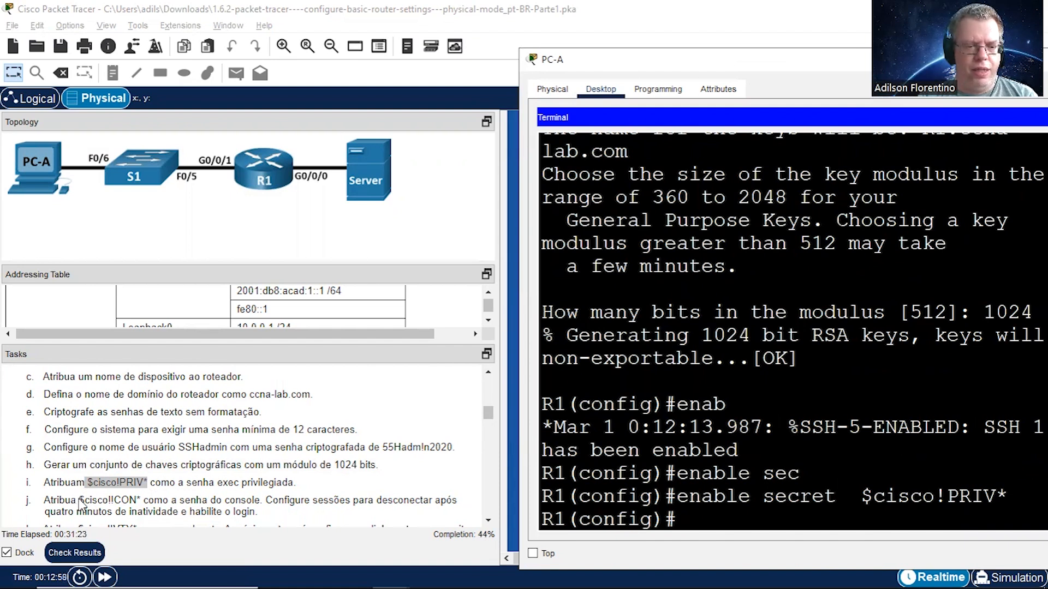
drag(80, 499, 141, 498)
right_click(125, 501)
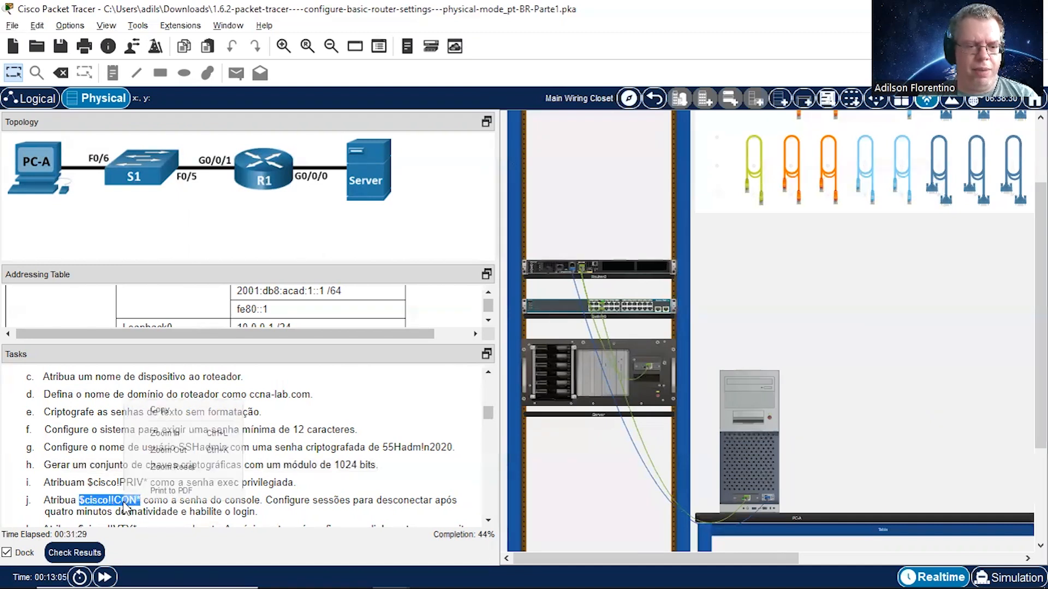
click(173, 409)
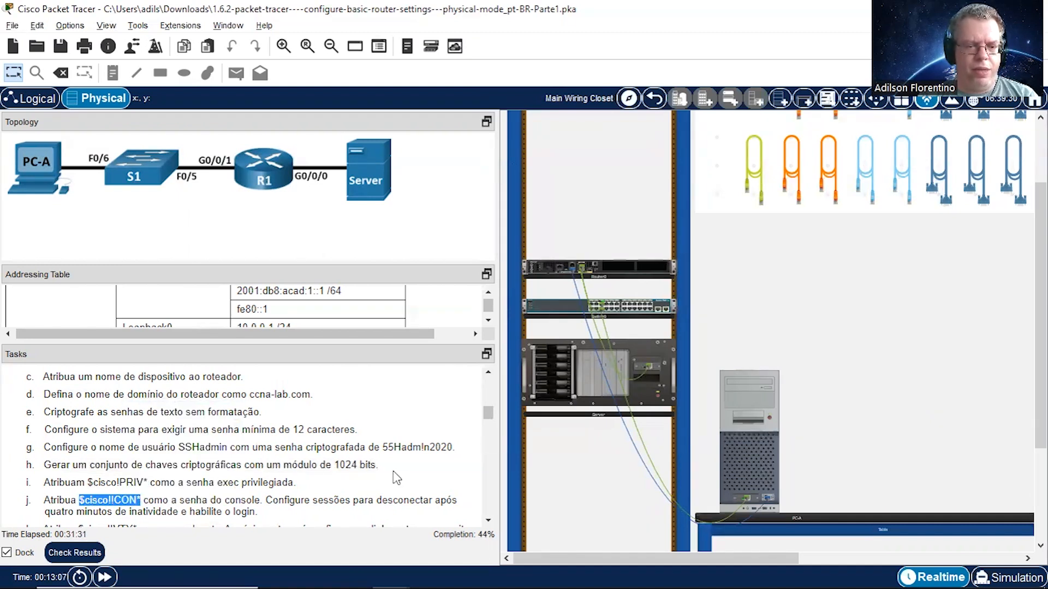
click(752, 473)
click(759, 473)
Step: Enter line con 0 configuration on R1 and assign the copied console password with the password command
text(line)
key(Tab)
text(con 0)
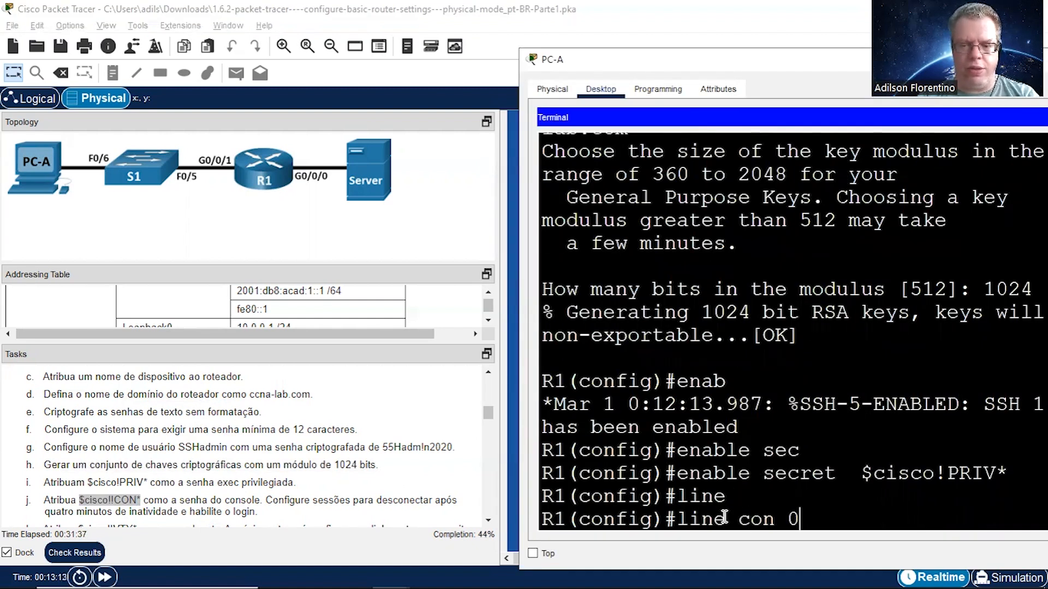
key(Return)
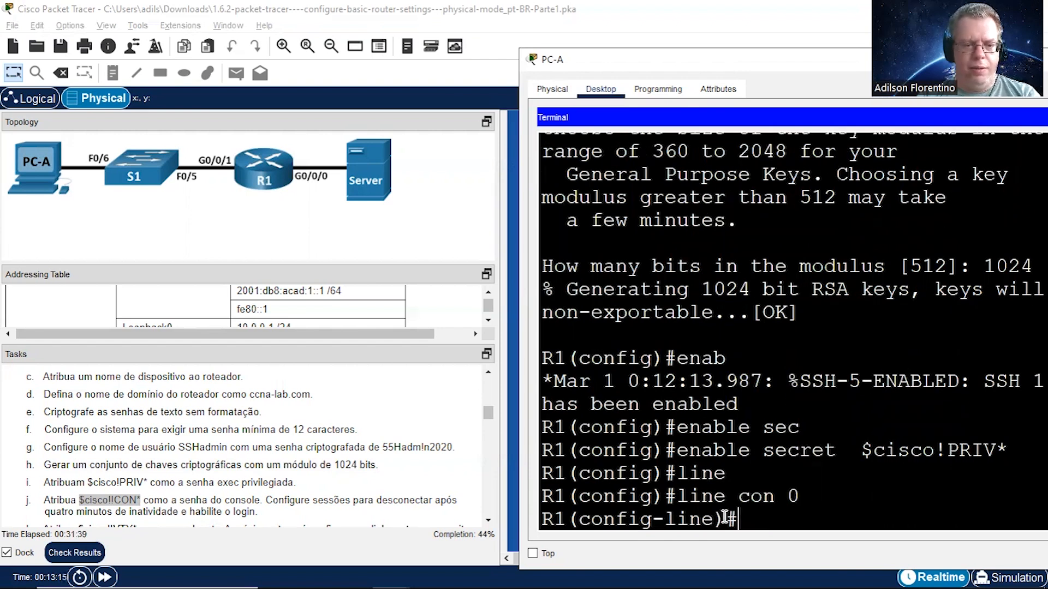
text(pass)
key(Tab)
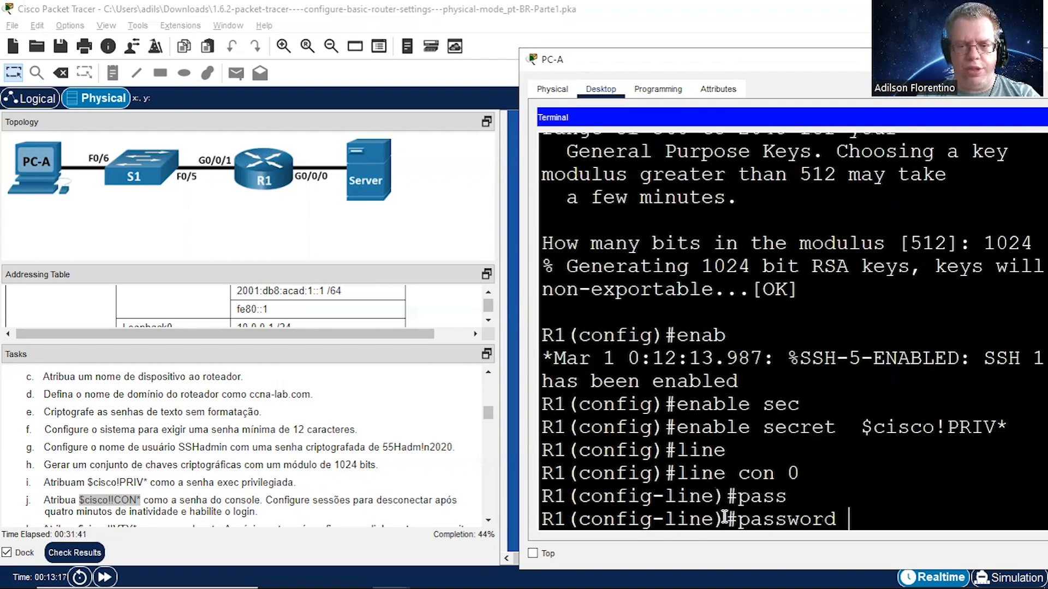
right_click(889, 516)
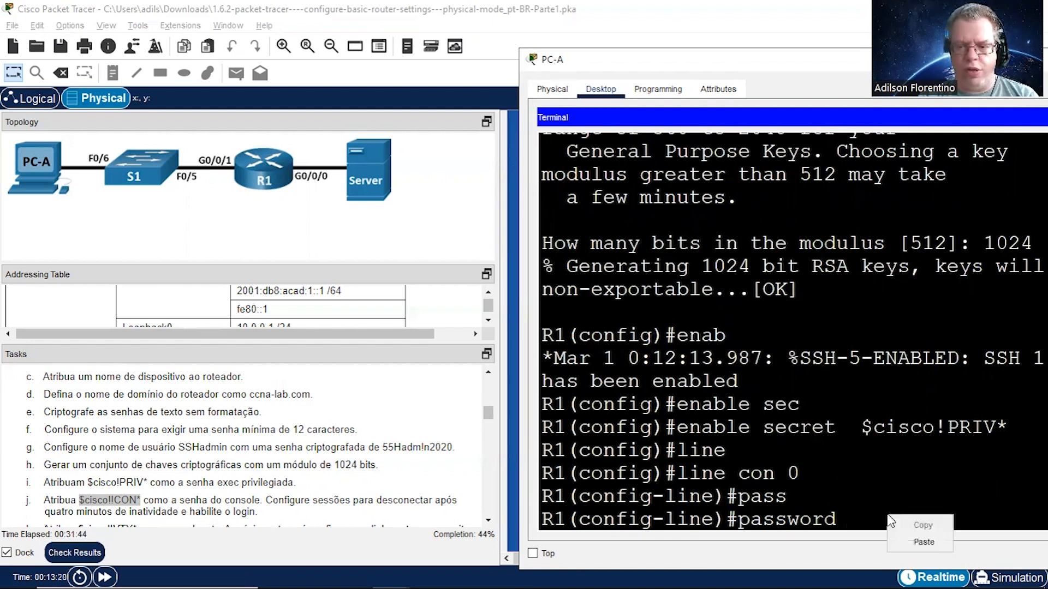
click(922, 544)
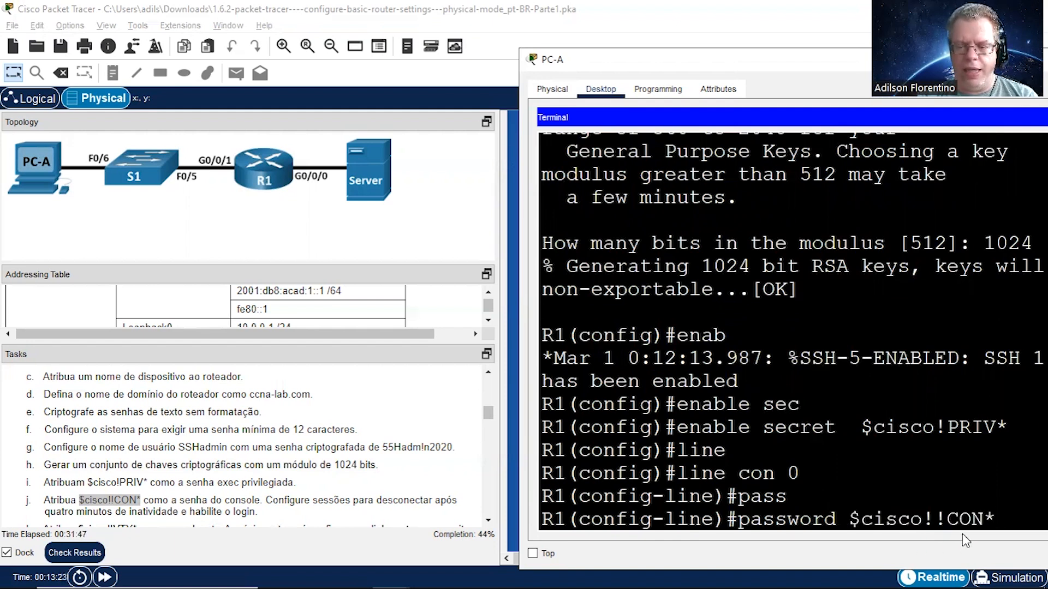
key(Return)
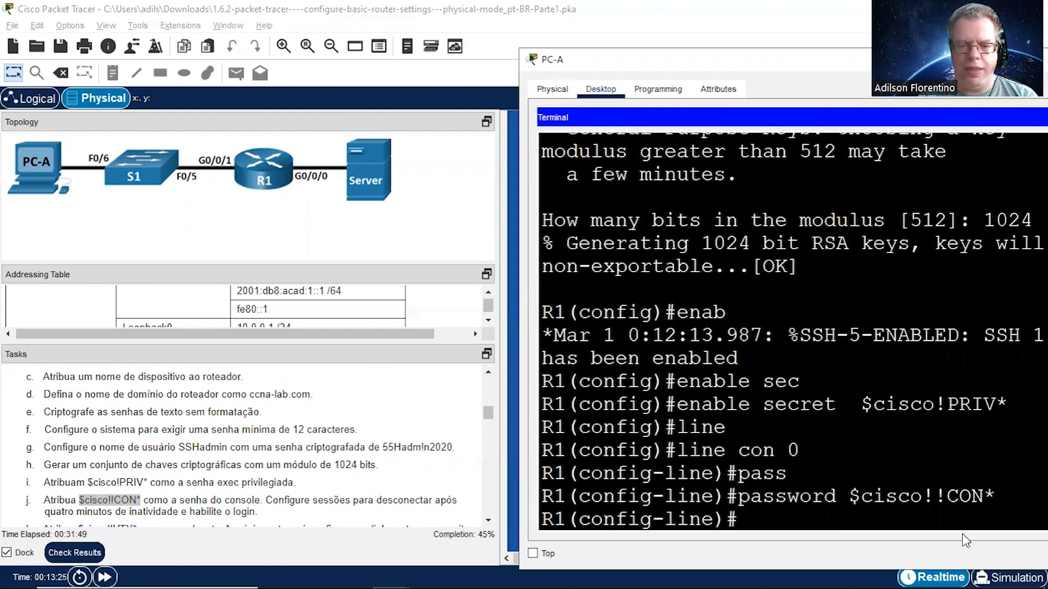
Step: Enable login on R1's console line and set its inactivity limit with exec-timeout 4 0
text(lo)
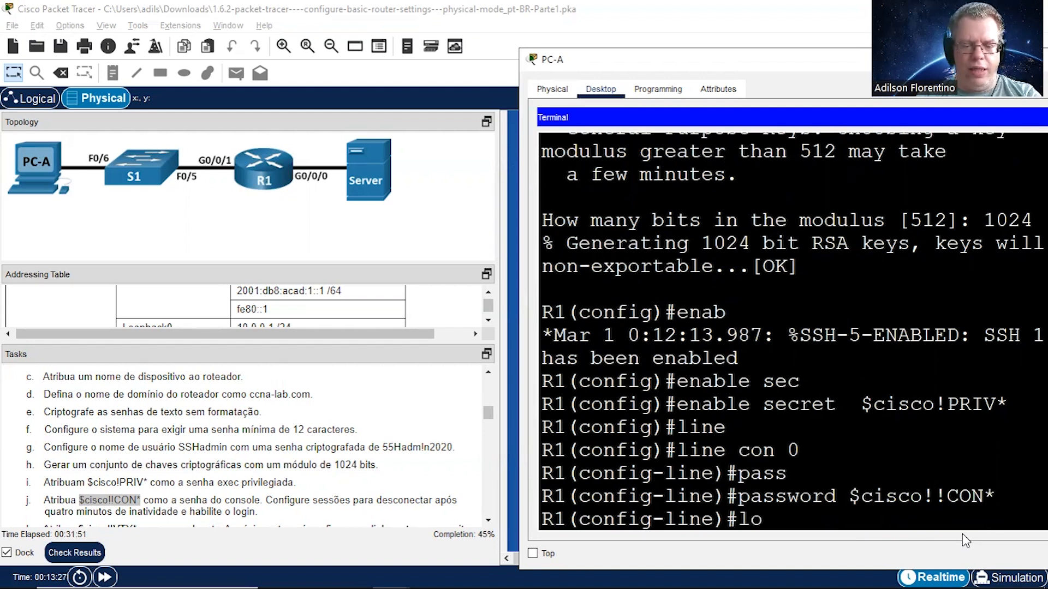
text(gin)
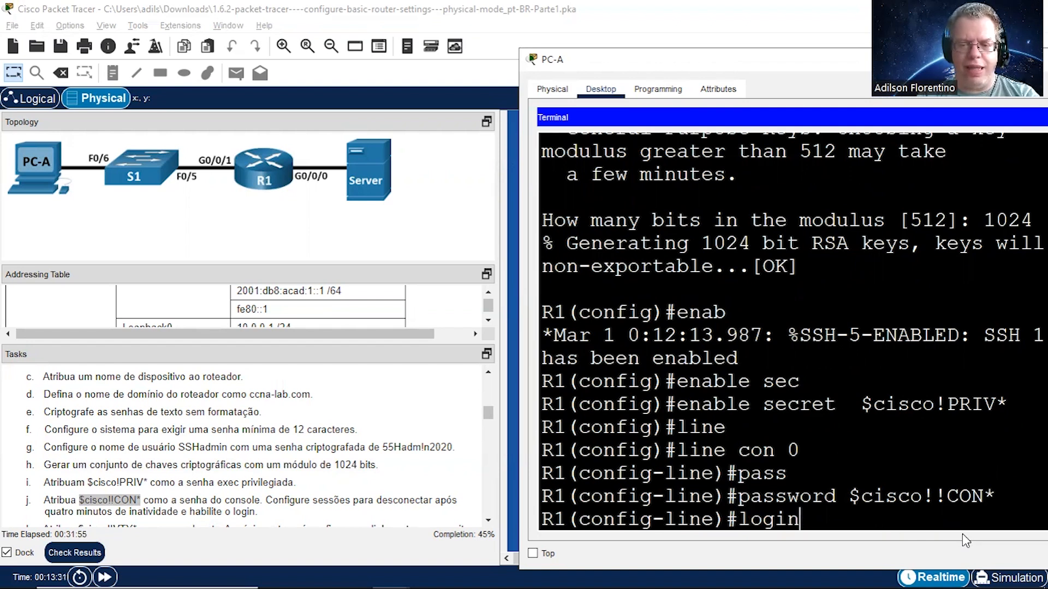
key(Return)
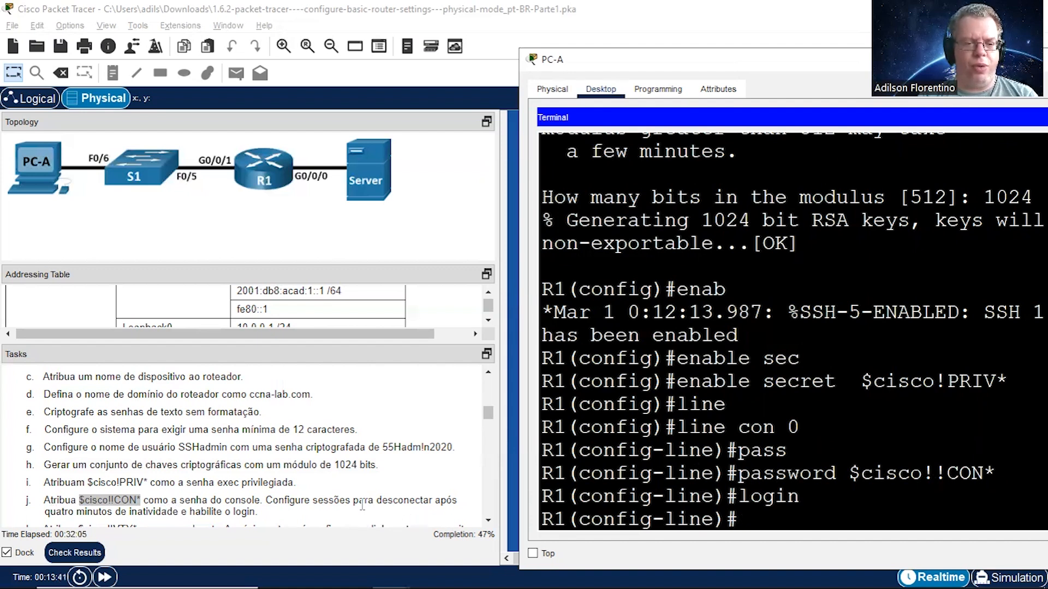
text(exe)
key(Tab)
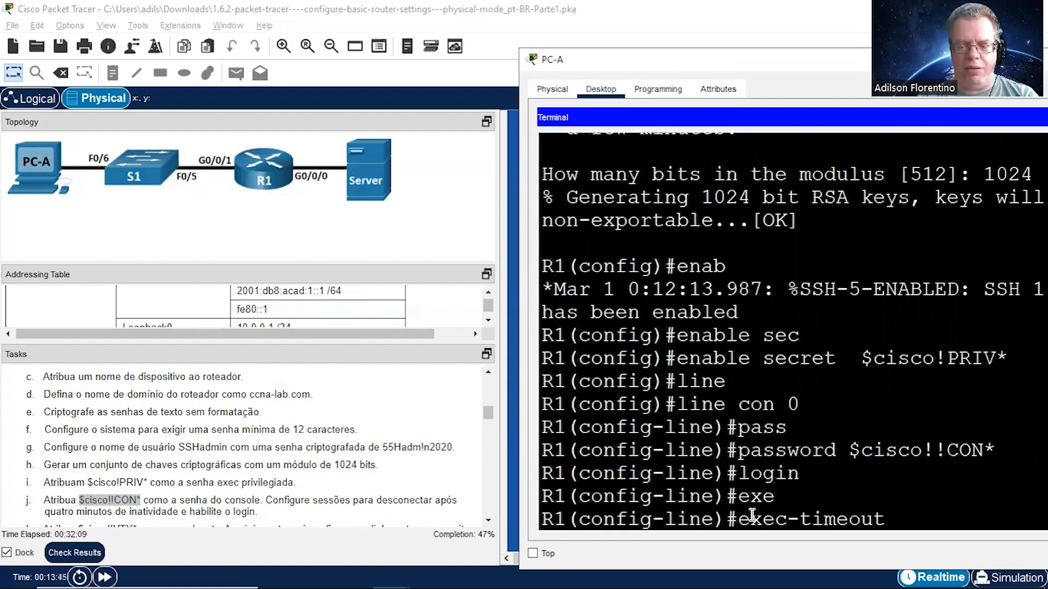
text(4)
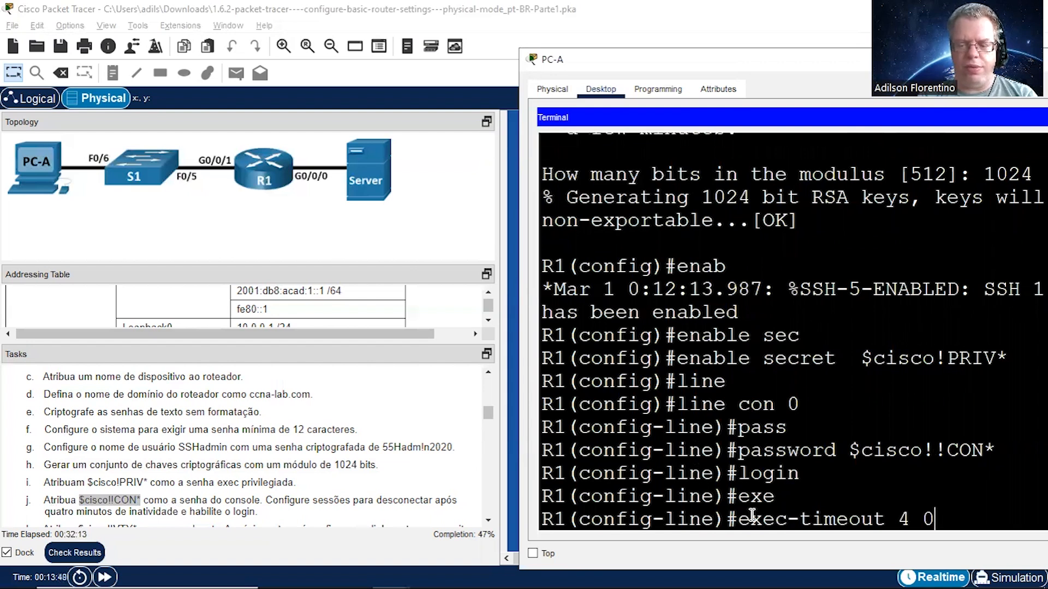
text( 0)
key(Return)
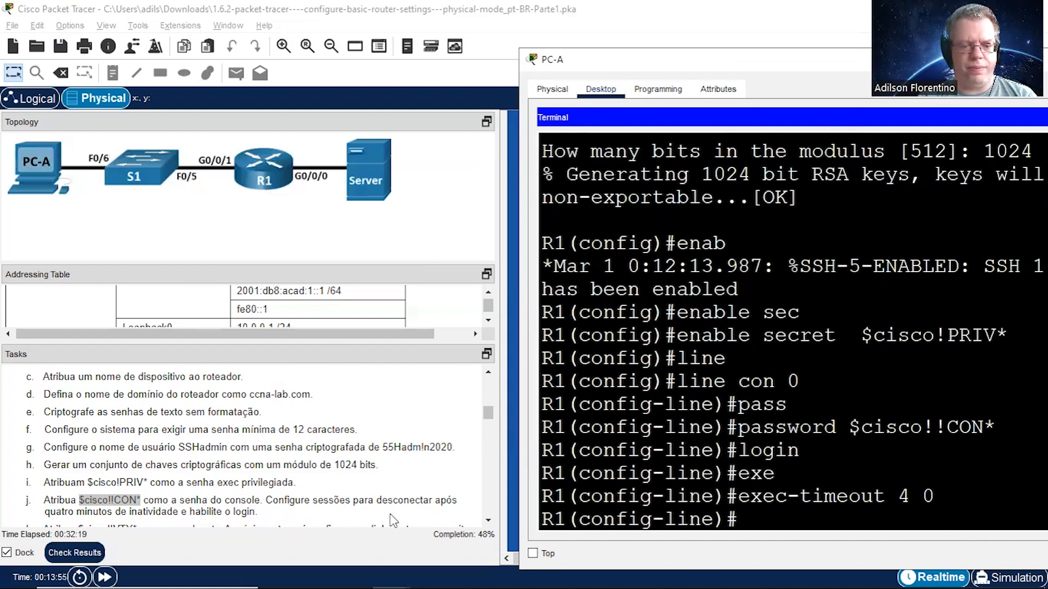
Step: Bring task k fully into view, copy its vty password and return to PC-A's terminal
click(488, 521)
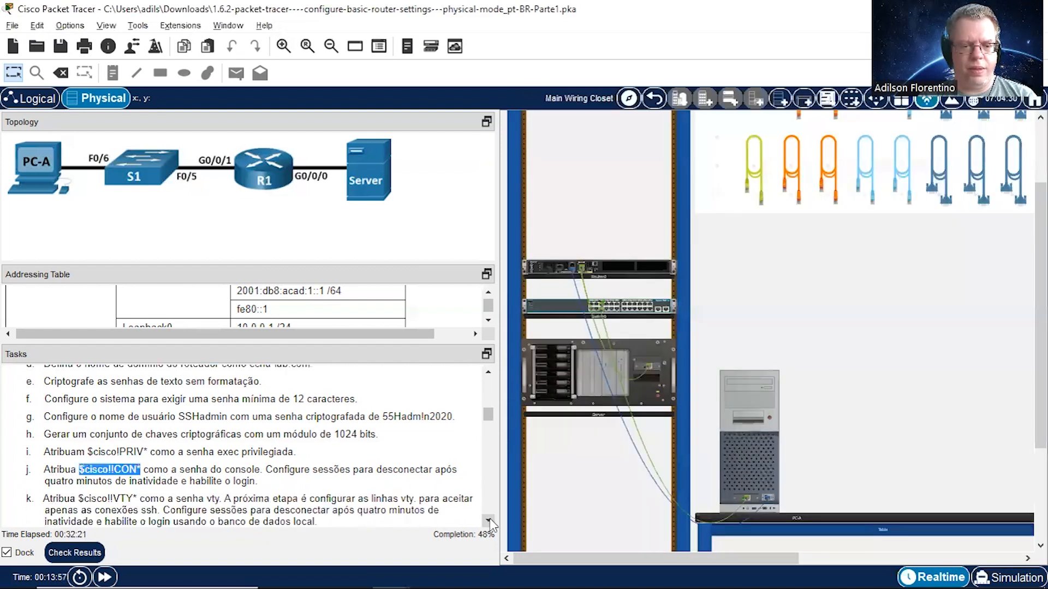
click(488, 522)
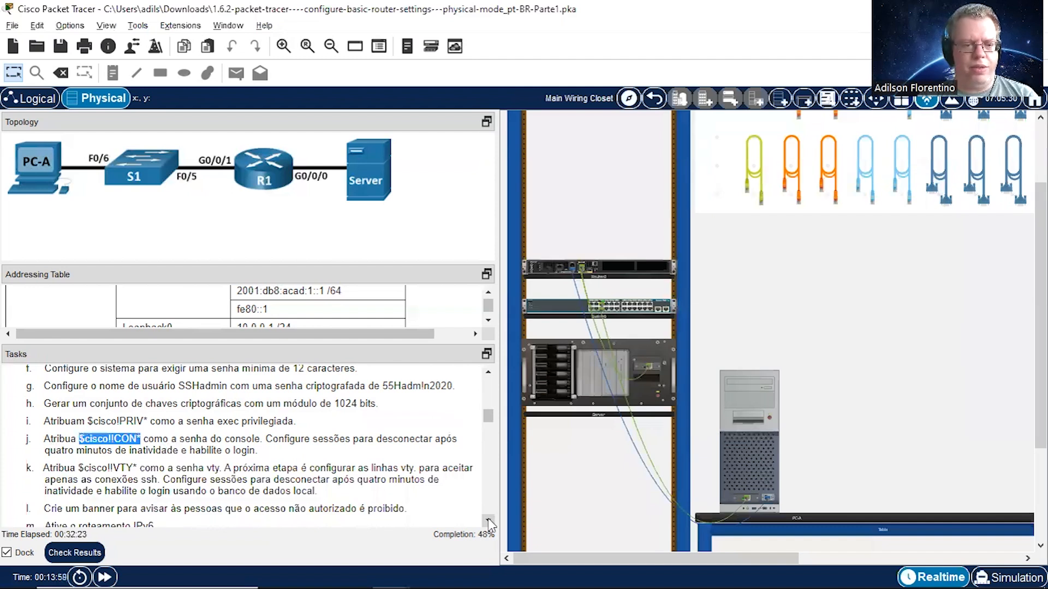
click(489, 521)
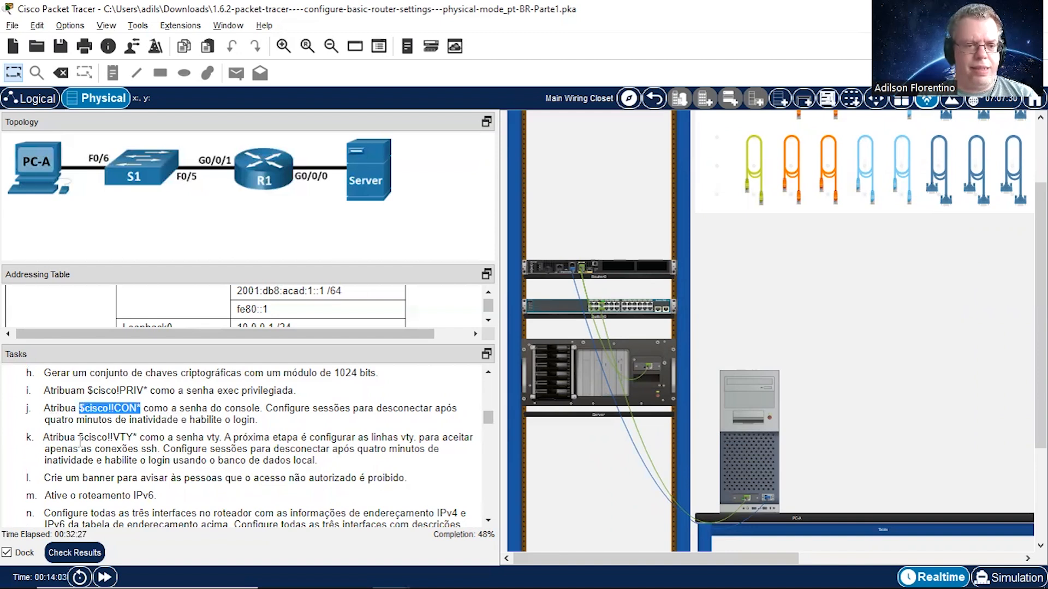
drag(76, 437, 136, 438)
right_click(124, 436)
click(159, 444)
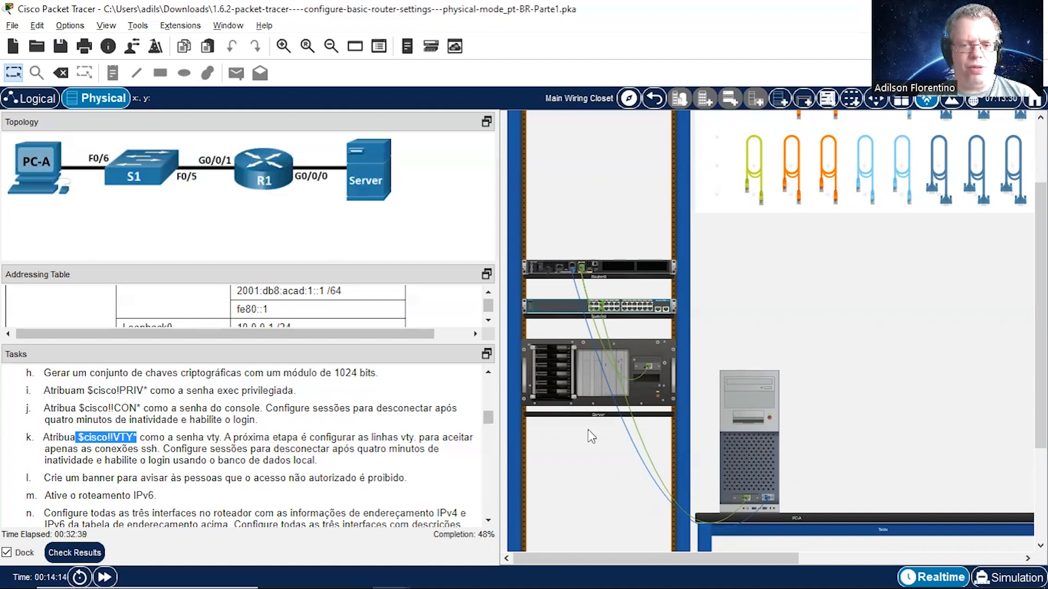
click(748, 444)
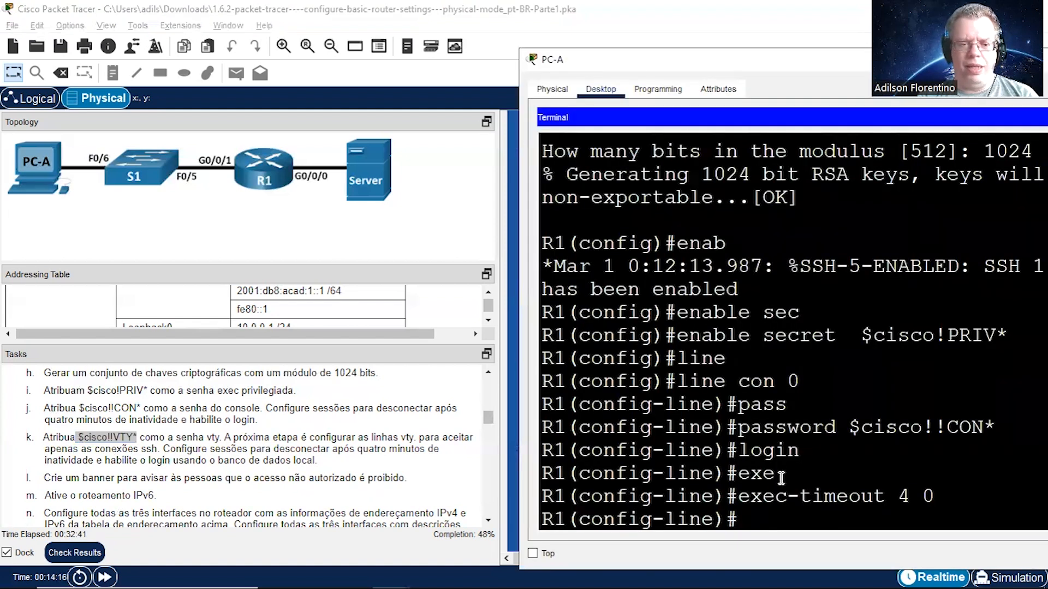
Step: Enter line vty 0 4 configuration on R1 and assign the copied vty password with the password command
text(line)
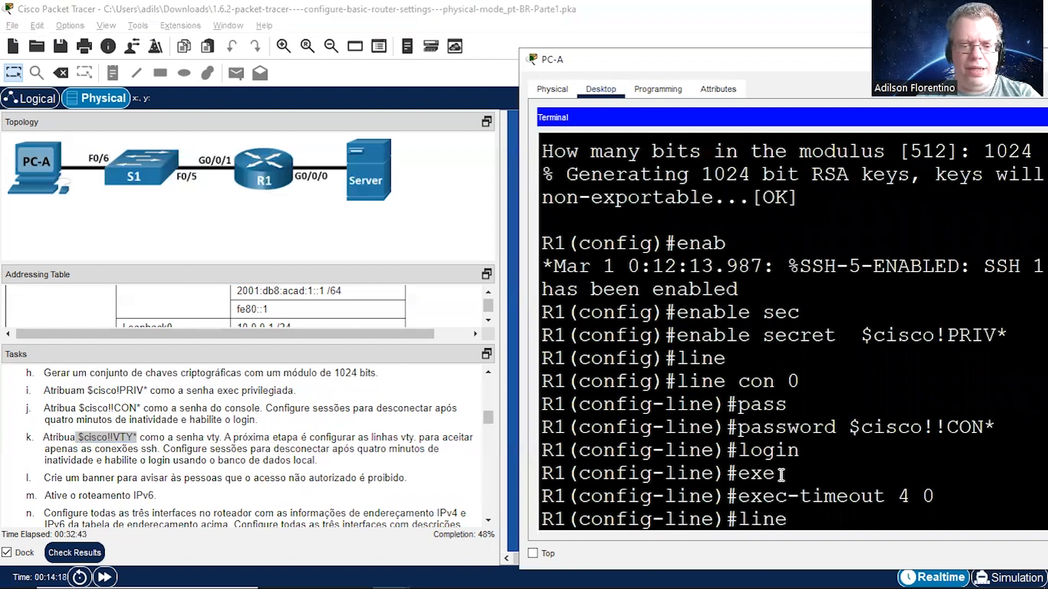
text( vty 0 4)
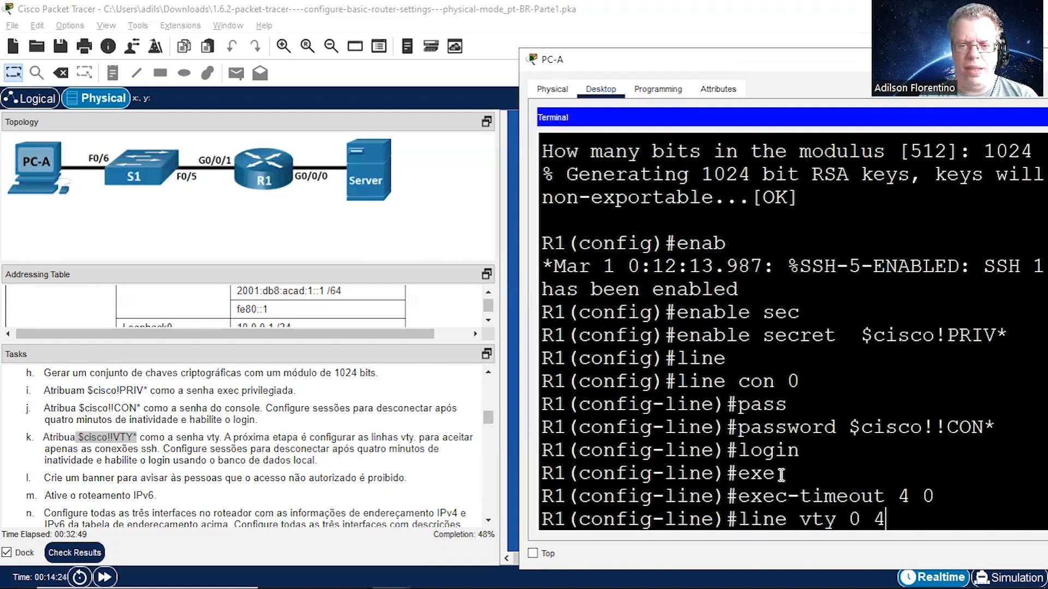
key(Return)
text(pass)
key(Tab)
right_click(902, 517)
click(936, 545)
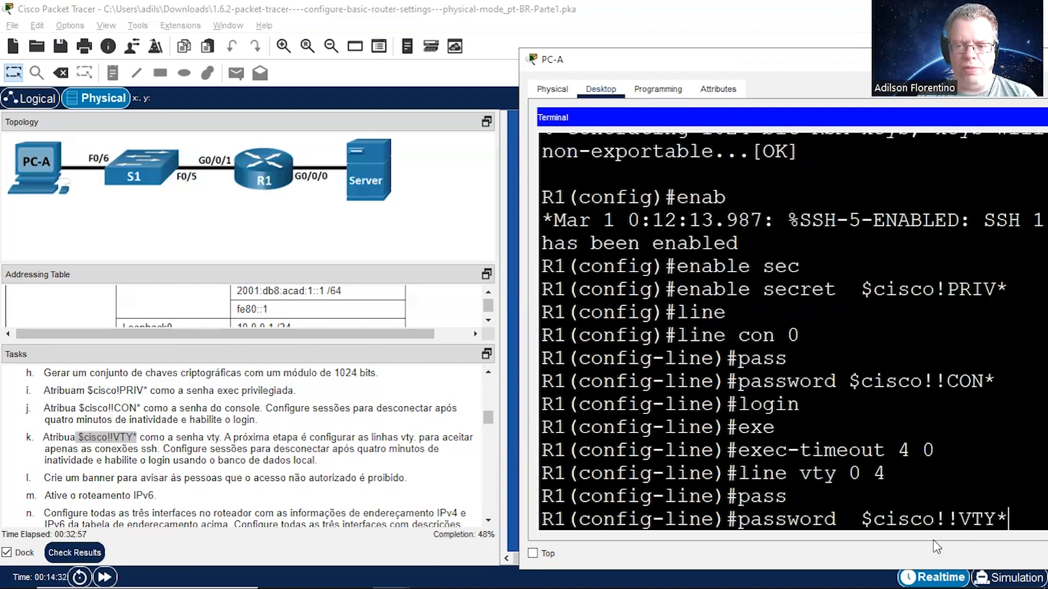
key(Return)
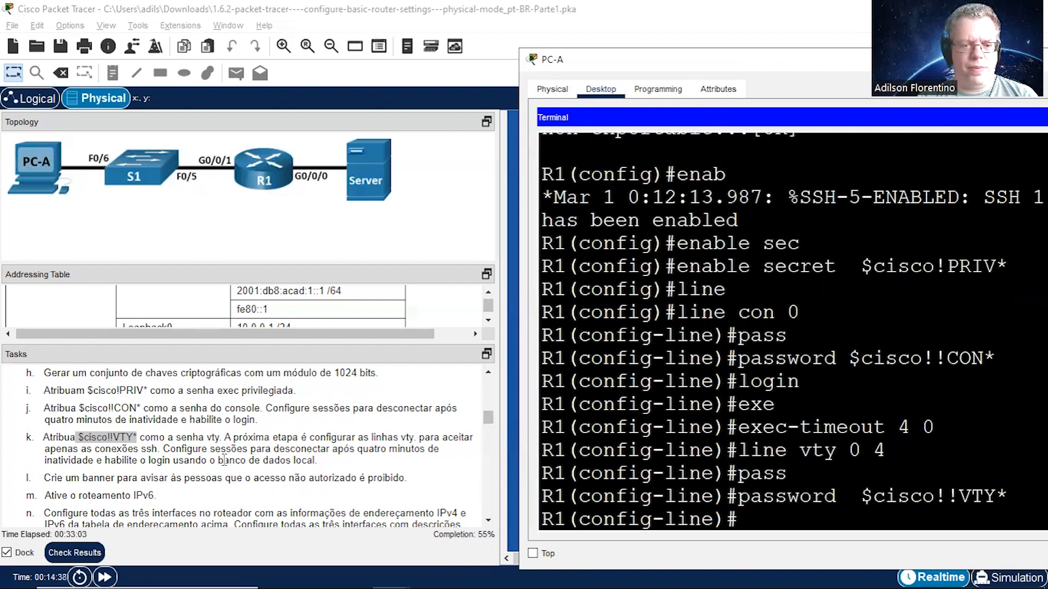
Step: Make R1's vty lines authenticate against the local user database with login local
text(login)
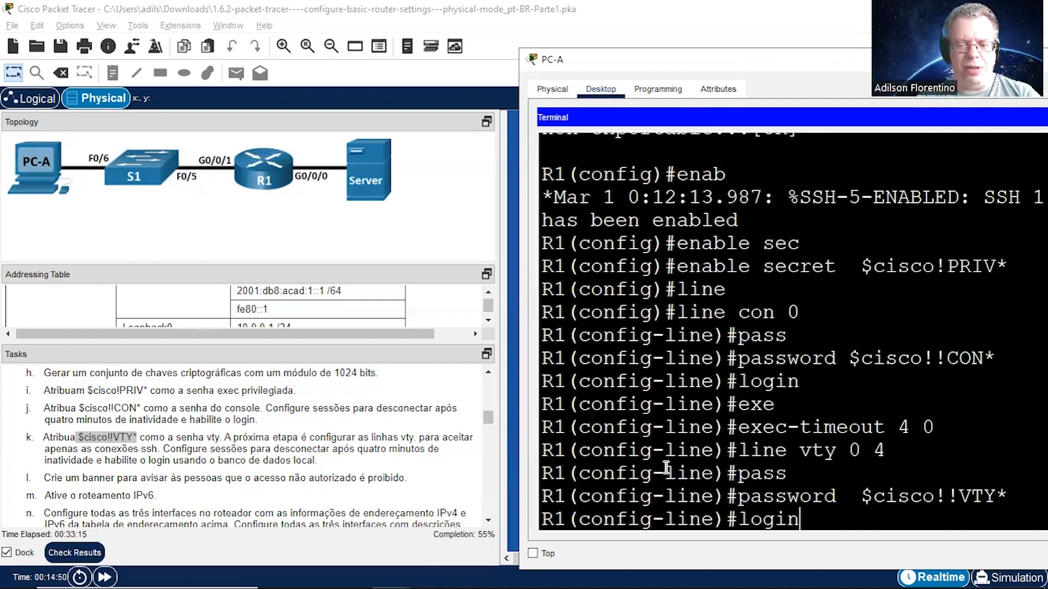
text(ocal)
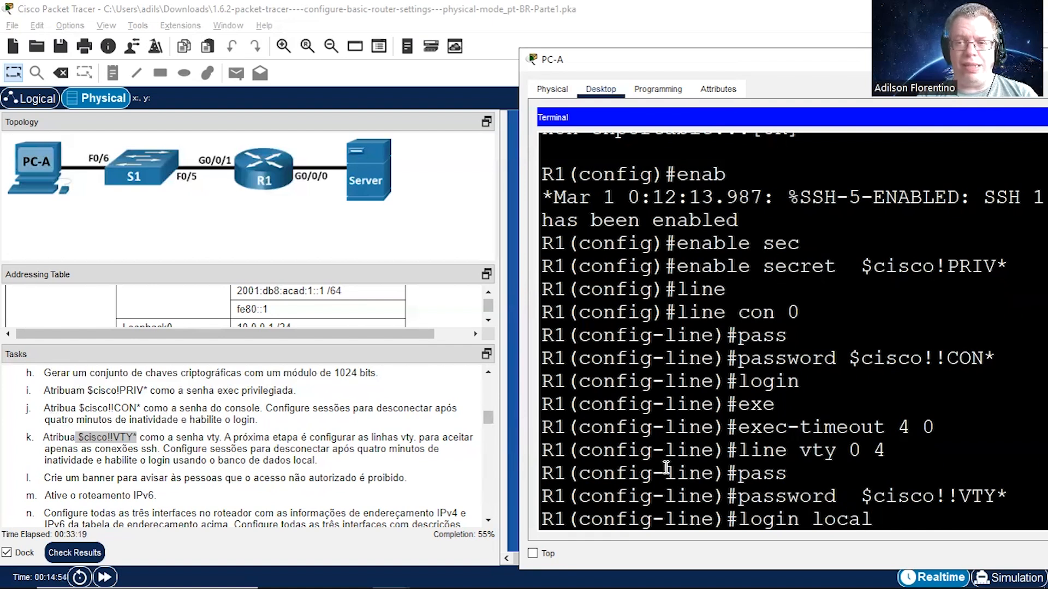
key(Return)
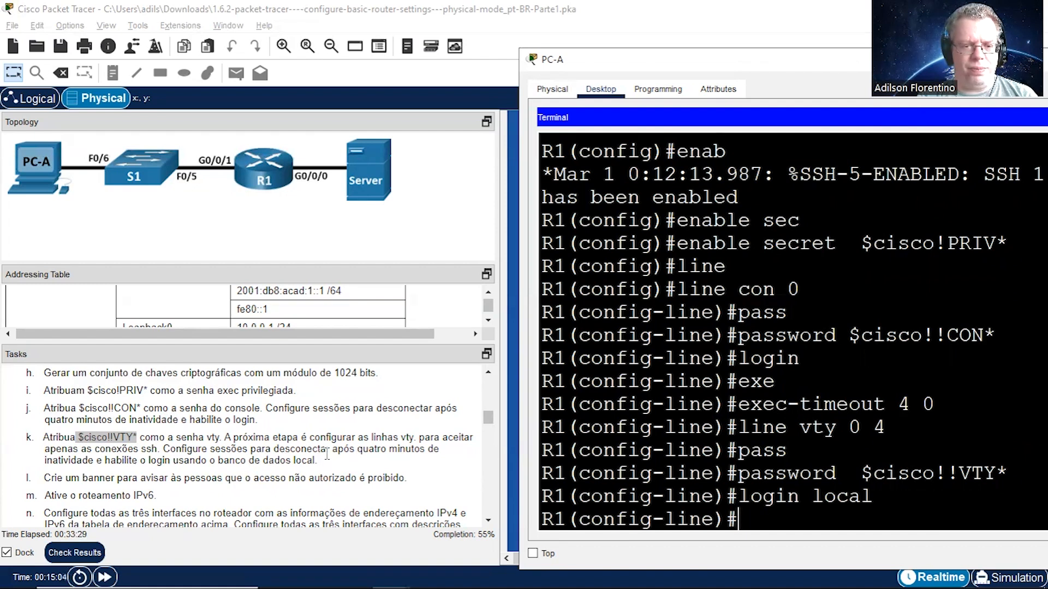
Step: Set the inactivity limit of R1's vty lines with exec-timeout 4 0 and return to global configuration mode
text(exe)
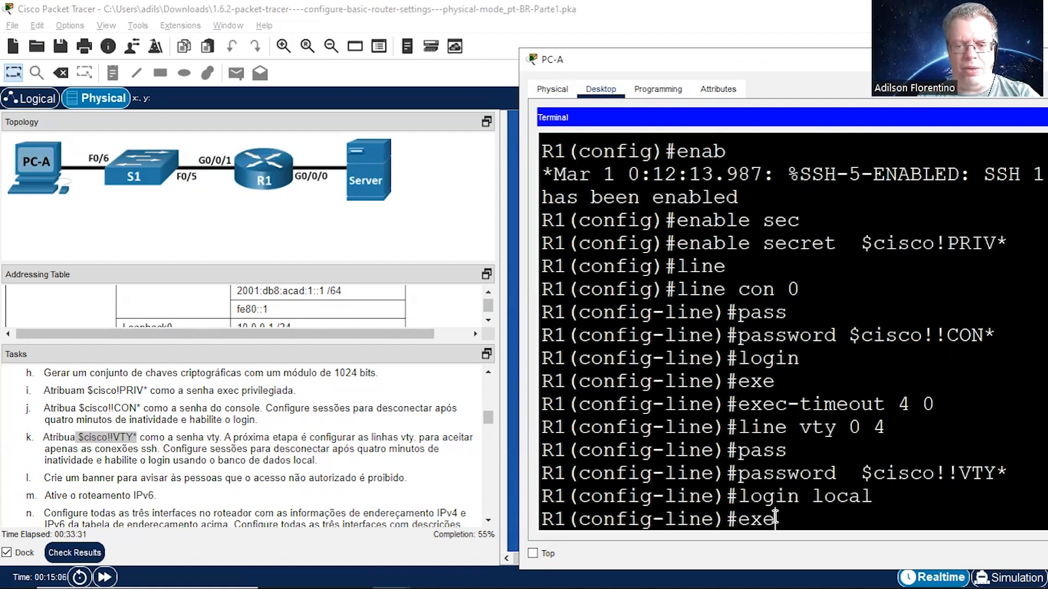
key(Tab)
text(4)
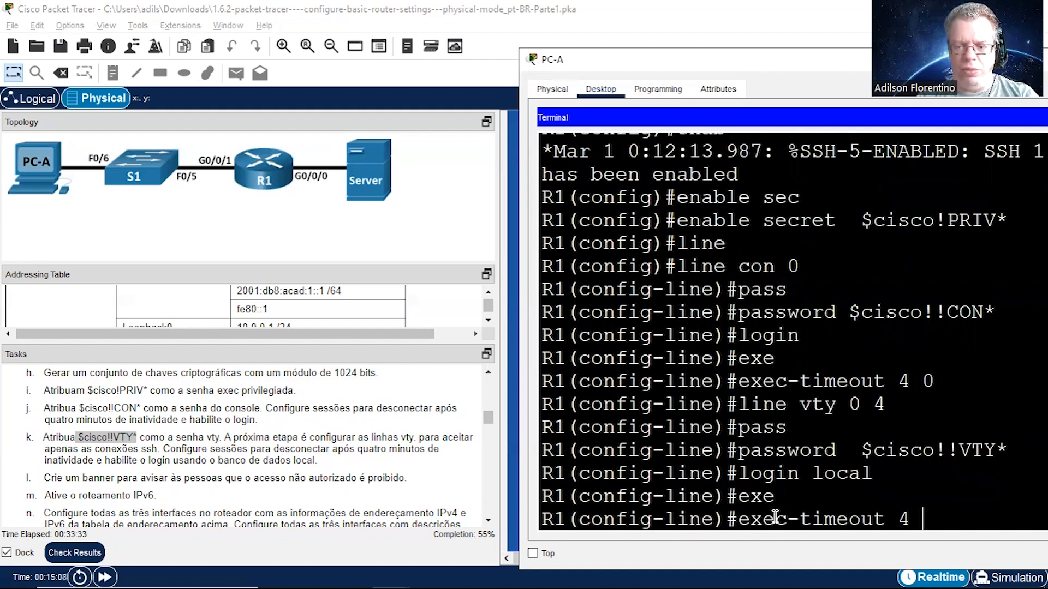
text( 0)
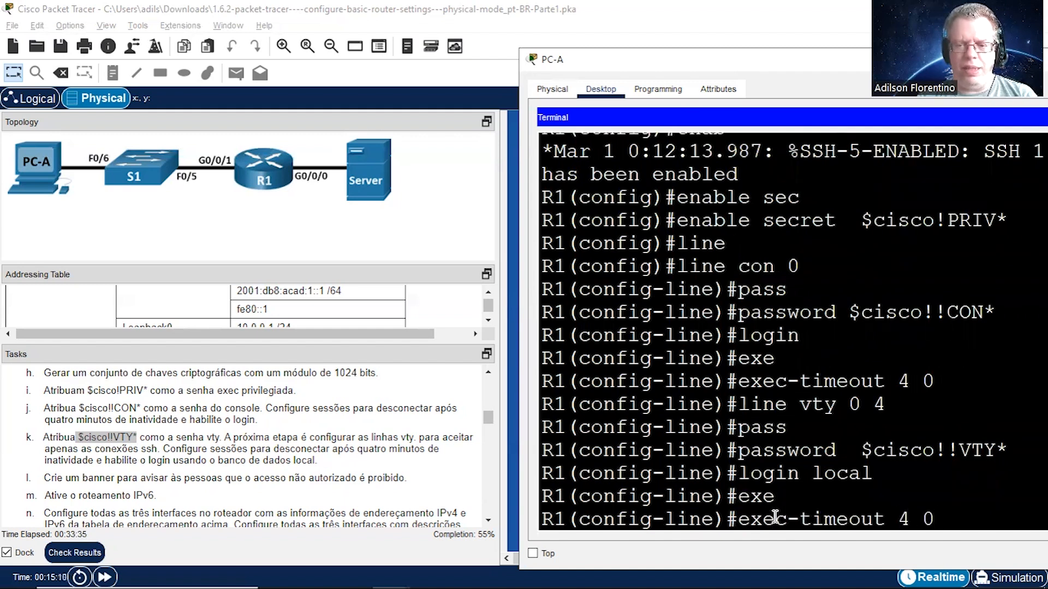
key(Return)
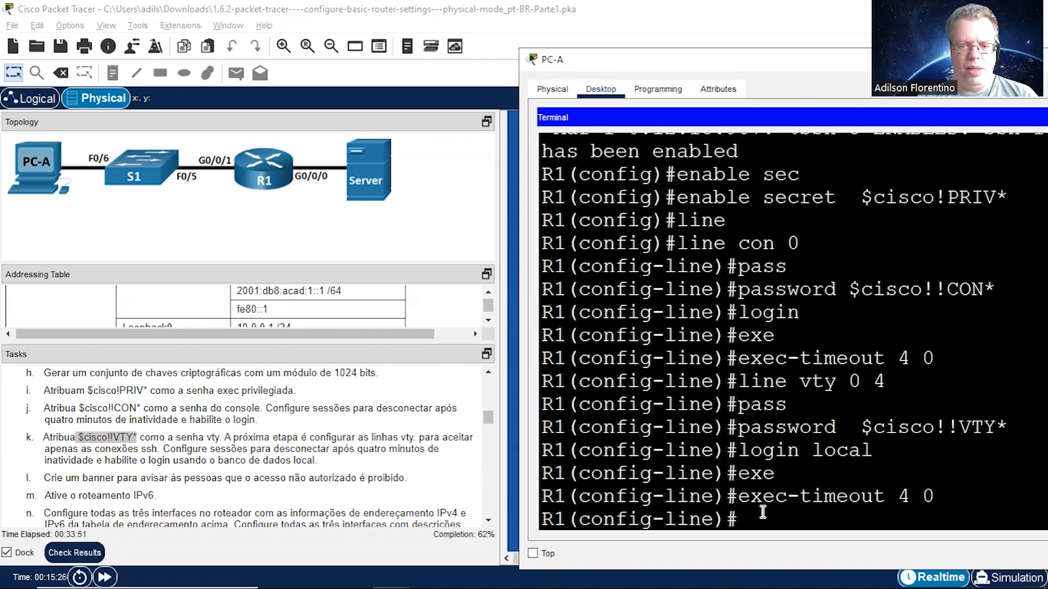
text(ex)
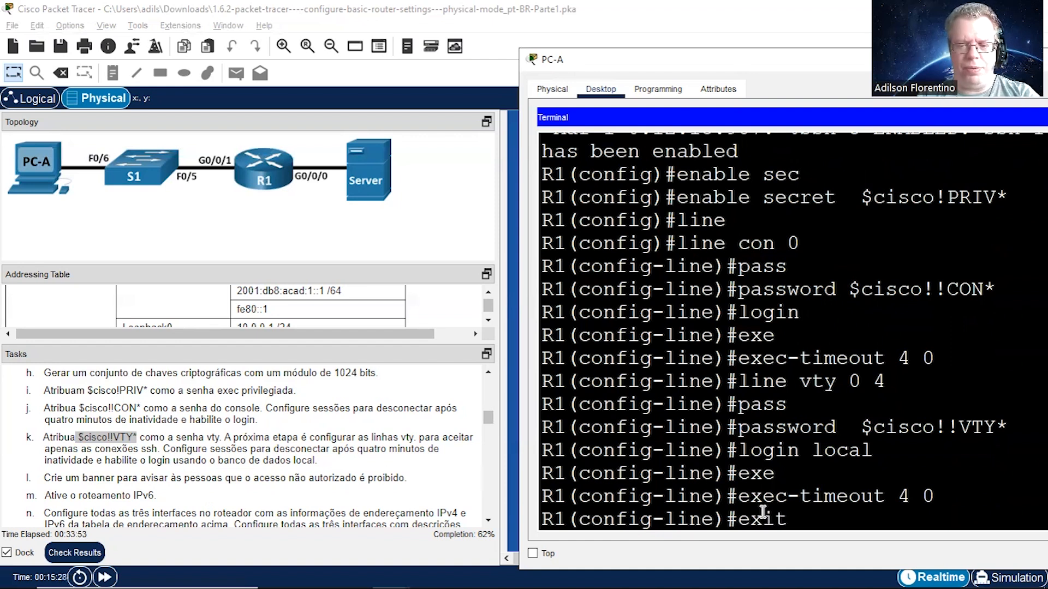
text(it)
key(Return)
key(Return)
Step: Create R1's MOTD banner with # as the delimiter and the text ACESSO NAO AUTORIZADO EH PROIBIDO!!!
text(bann)
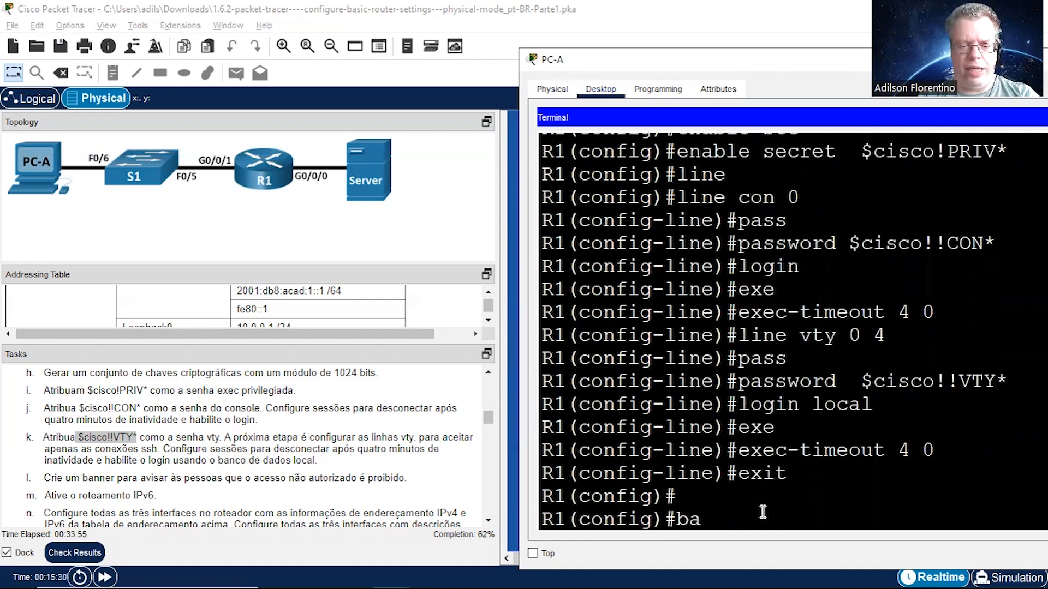
key(Tab)
text(mot)
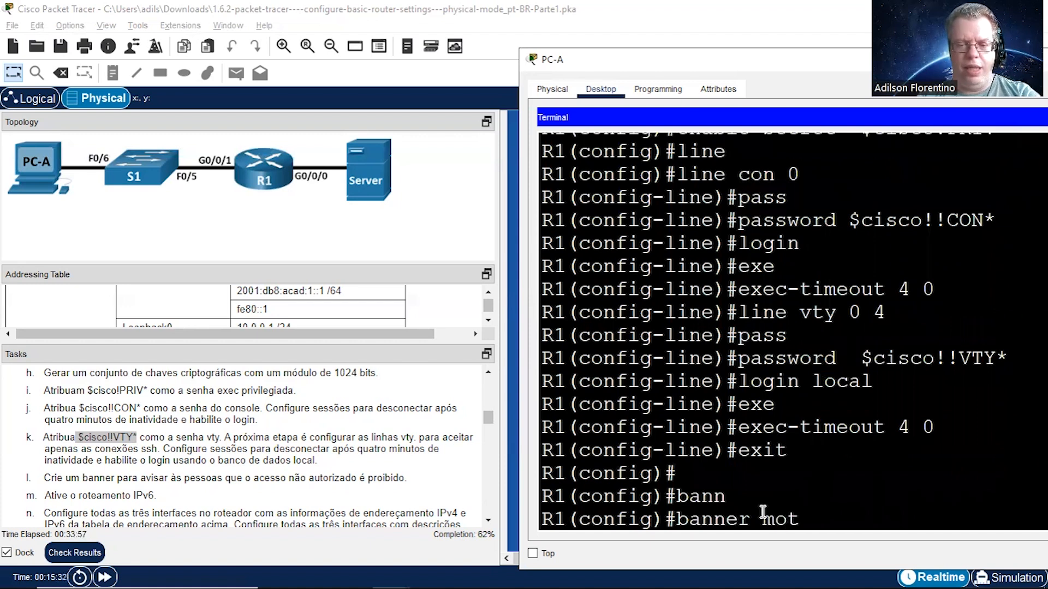
key(Tab)
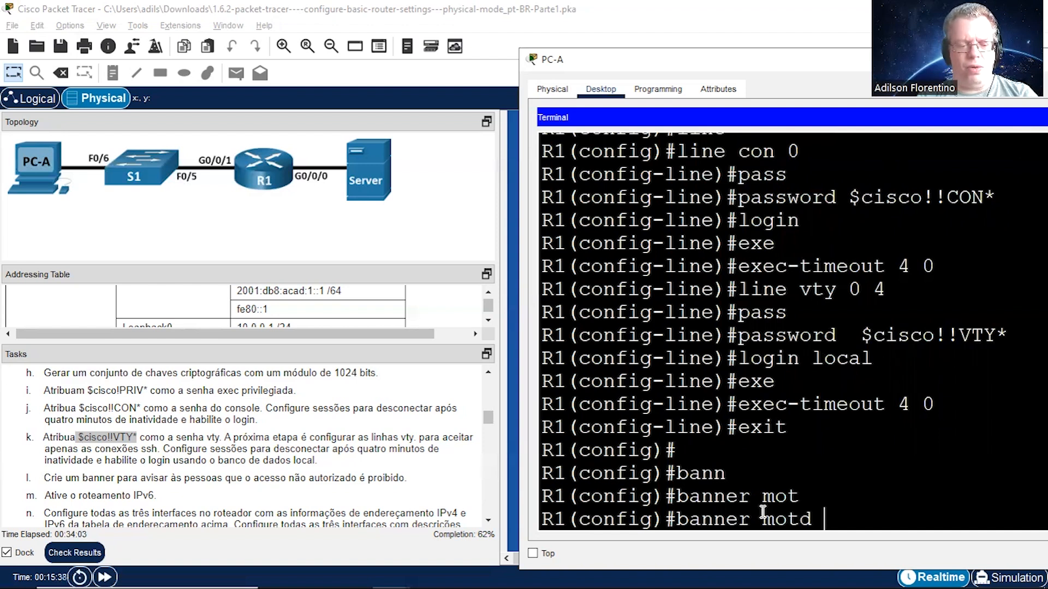
text(#)
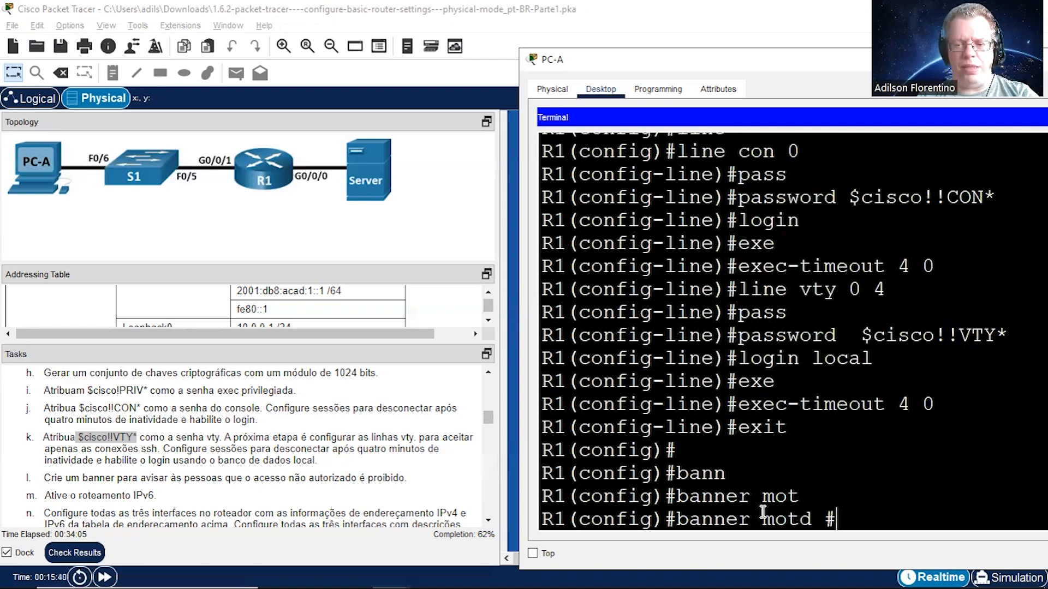
key(Return)
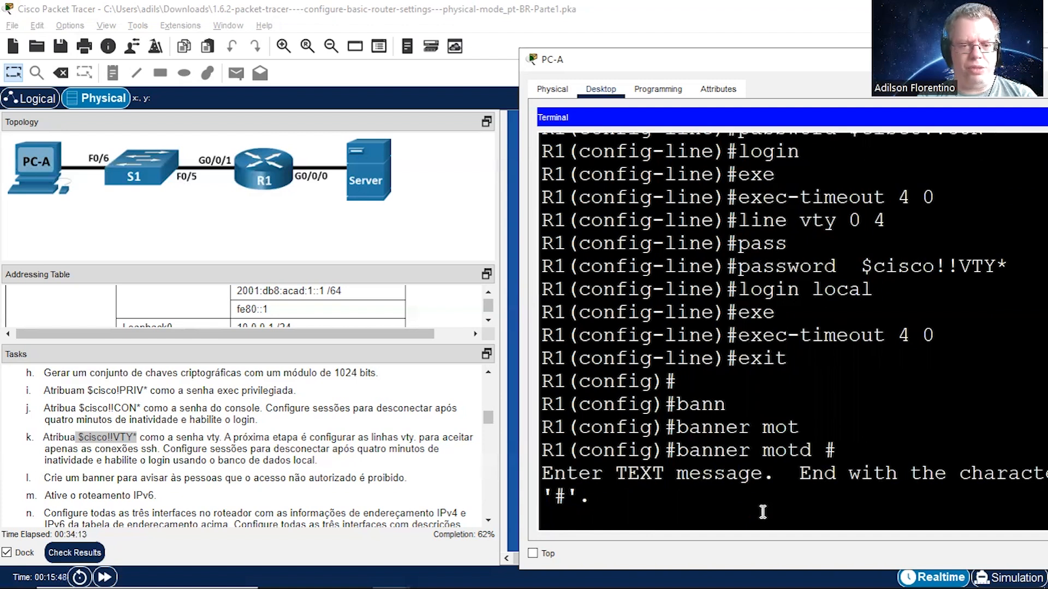
text(ACESSO NAO AUTORIZADO EH P)
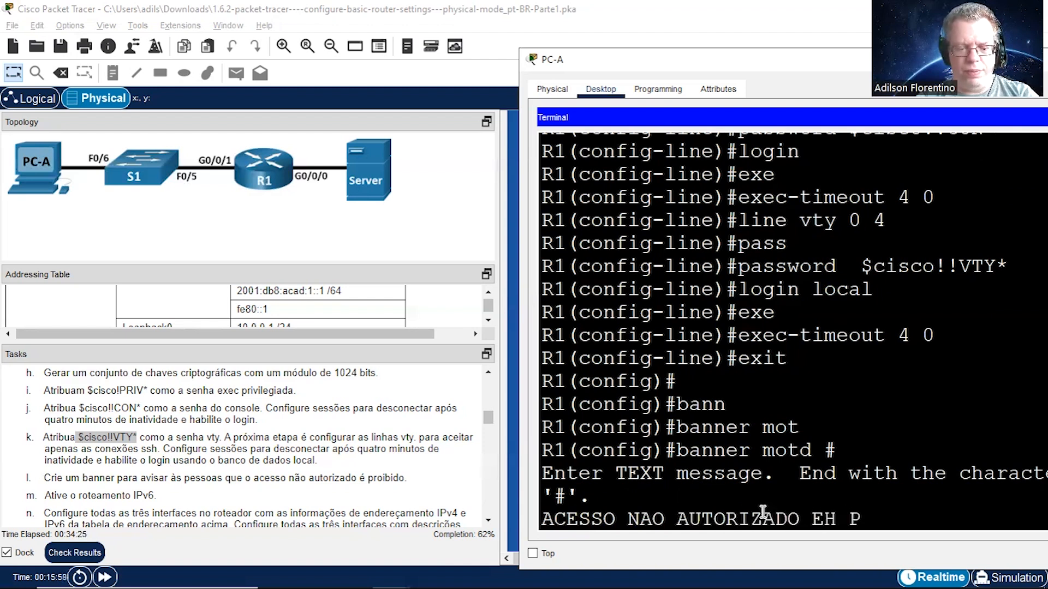
text(ROIBIDO)
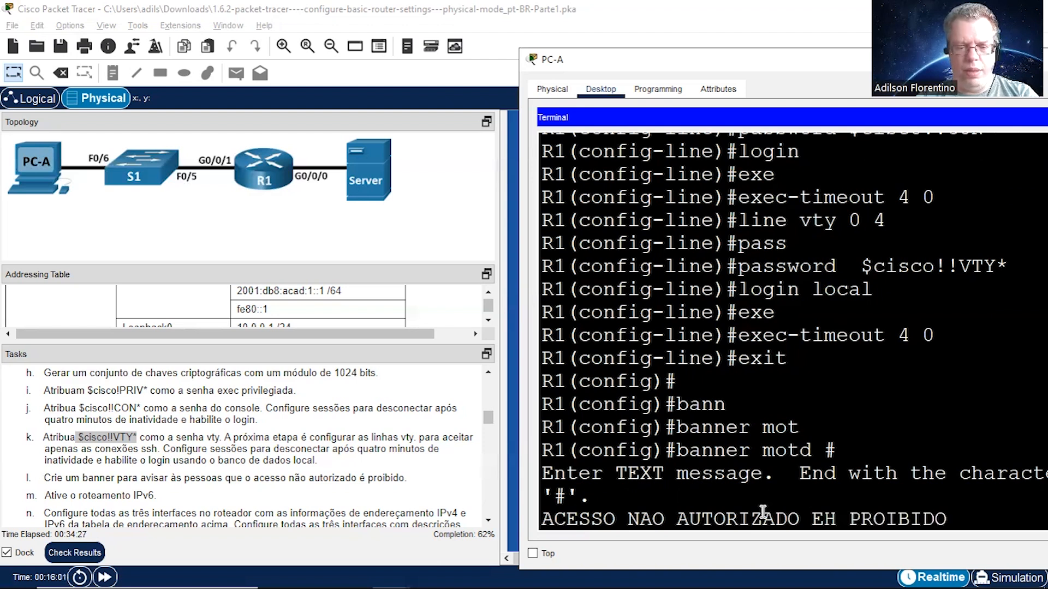
text(!!!)
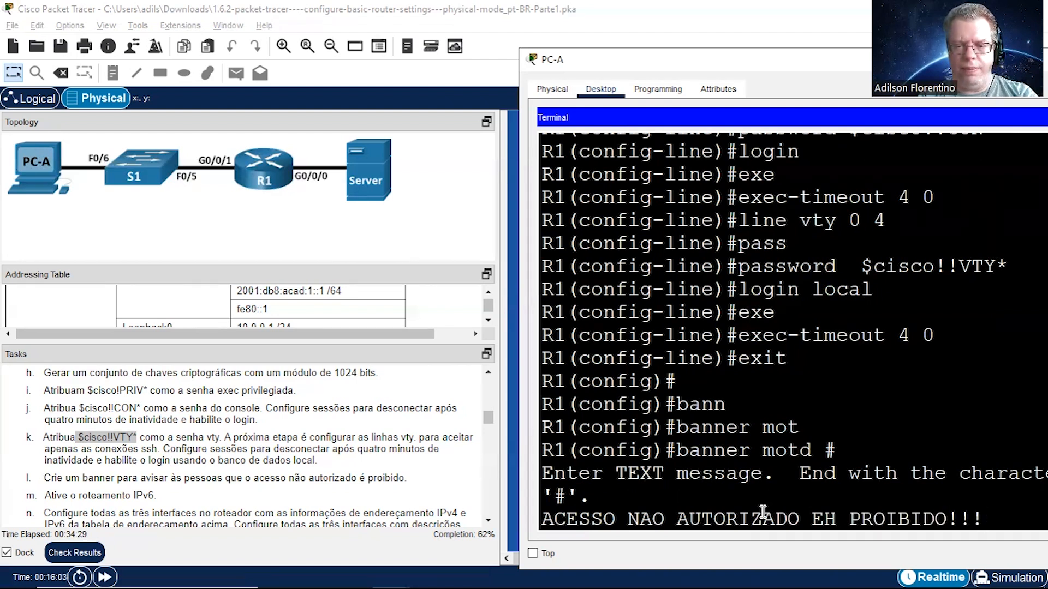
key(Return)
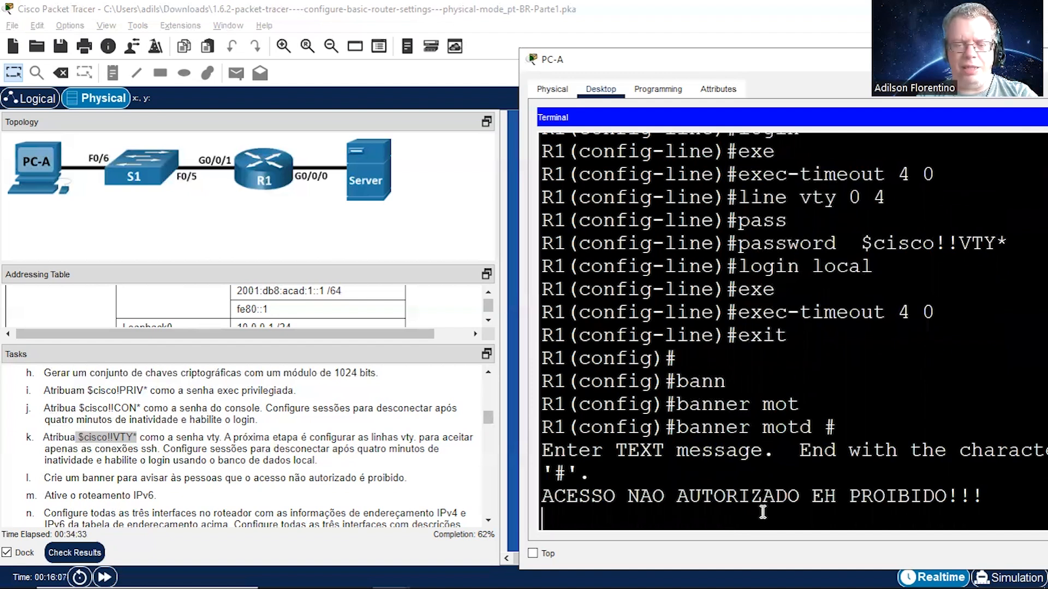
text(#)
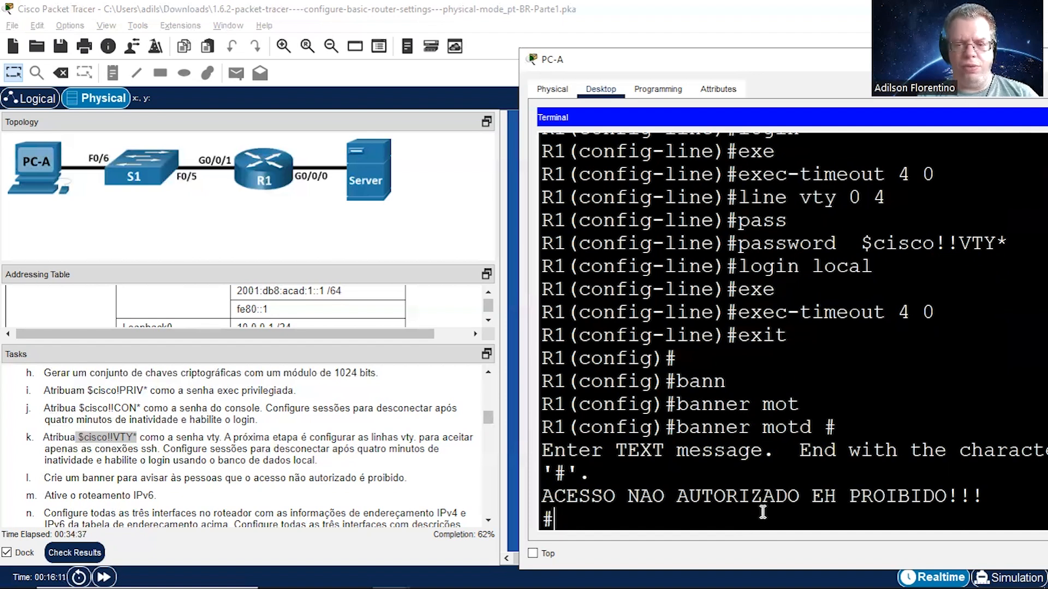
key(Return)
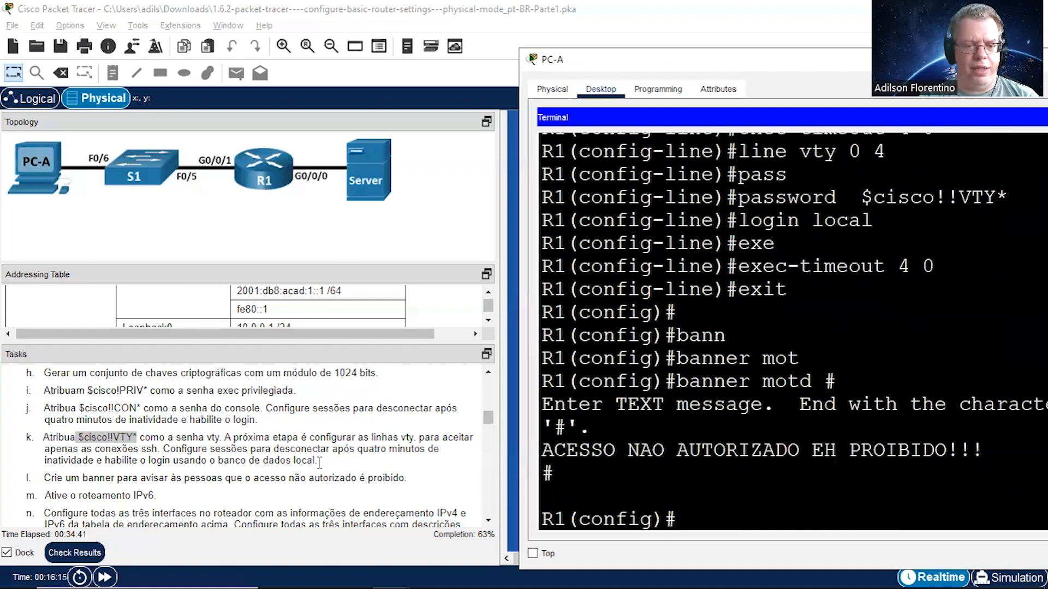
Step: Bring task m into view in the instructions and enable IPv6 routing on R1 with ipv6 unicast-routing
click(488, 522)
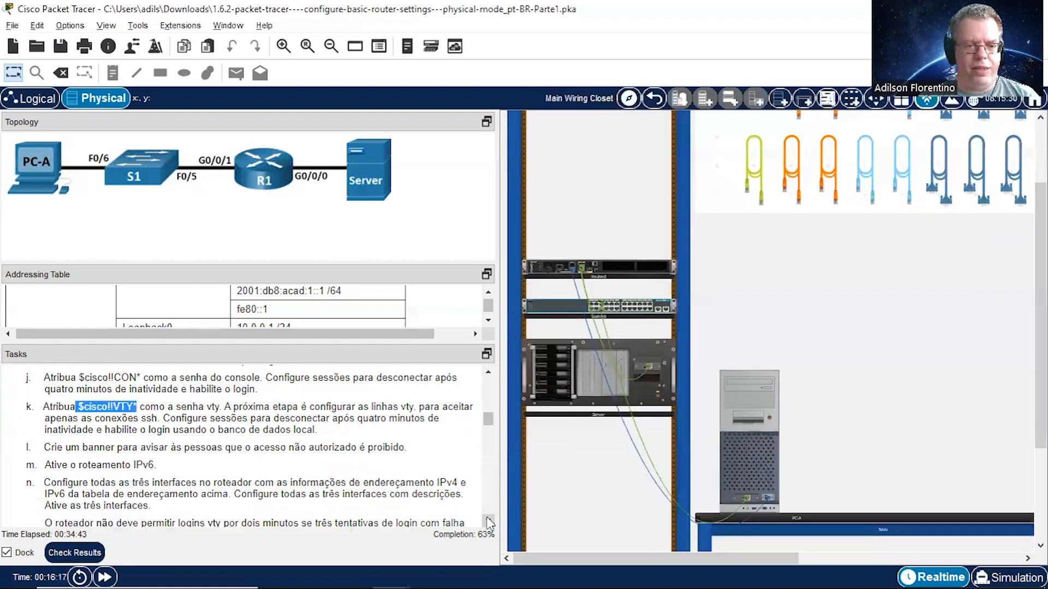
click(488, 522)
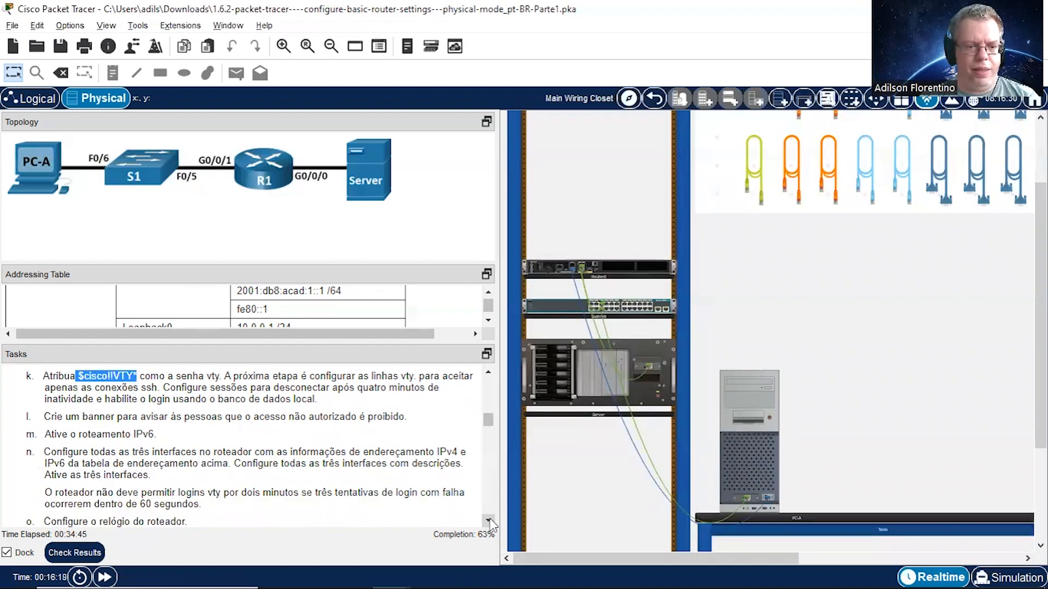
click(488, 522)
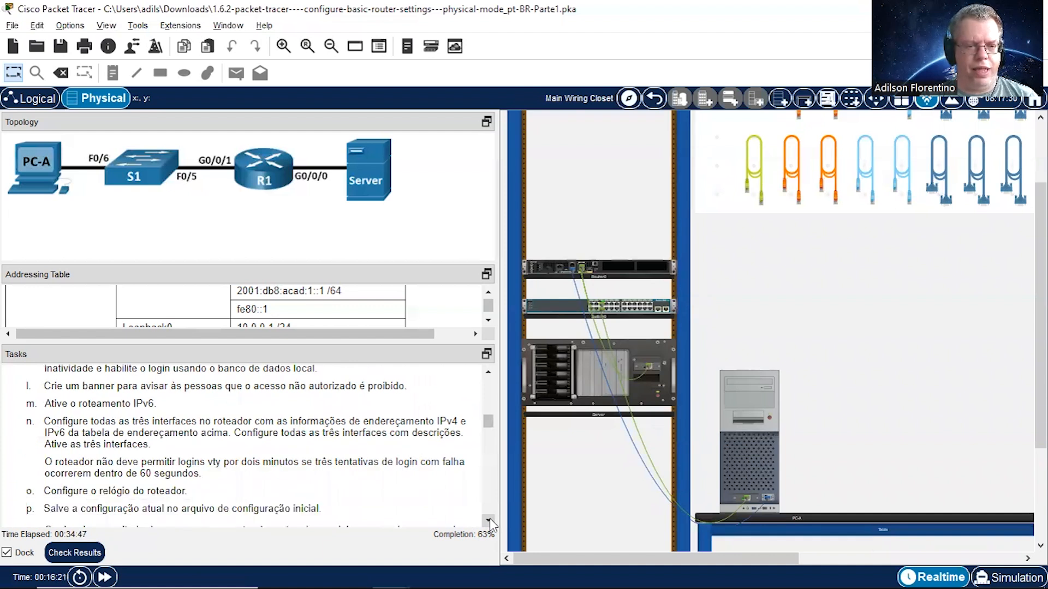
click(488, 523)
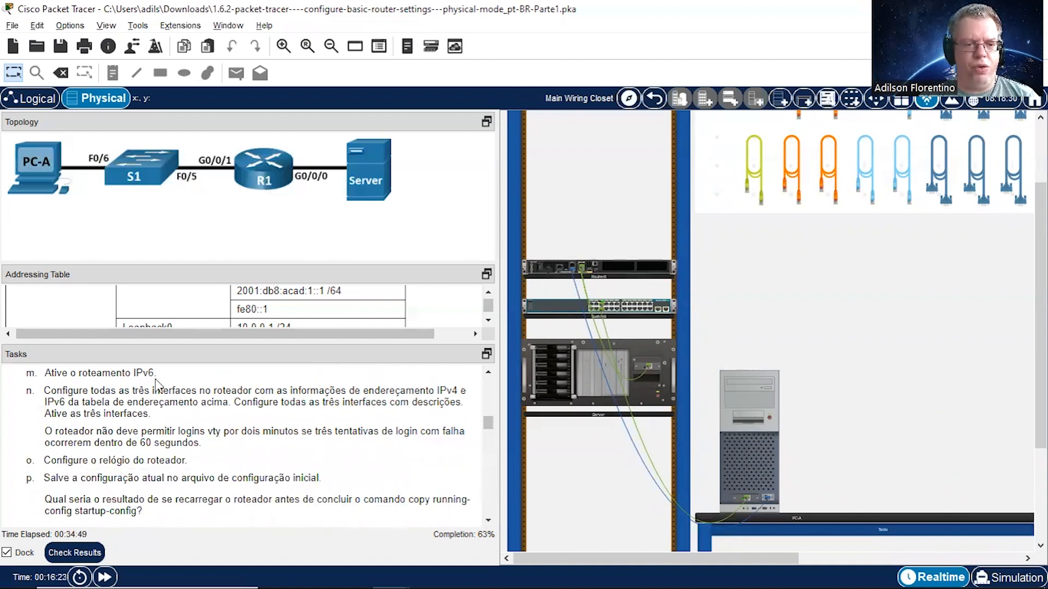
click(762, 459)
text(IPV)
key(Tab)
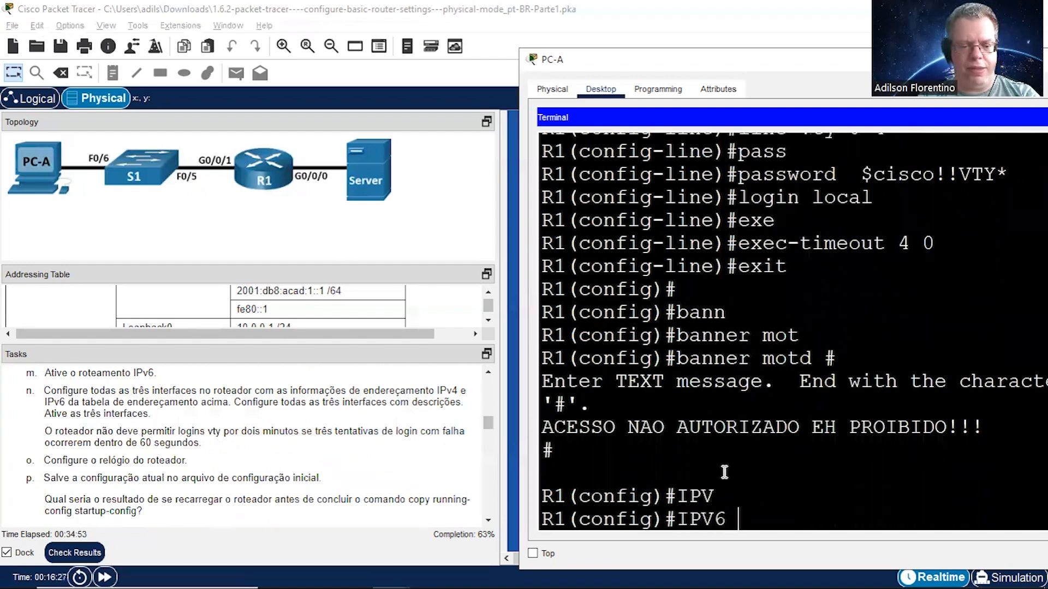
text(uni)
key(Tab)
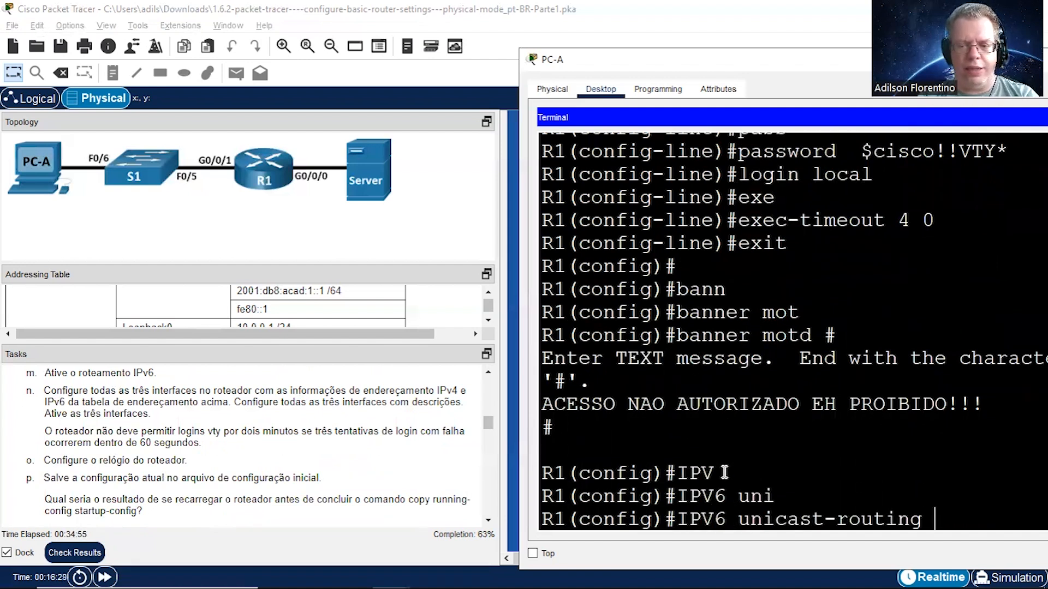
key(Return)
key(Return)
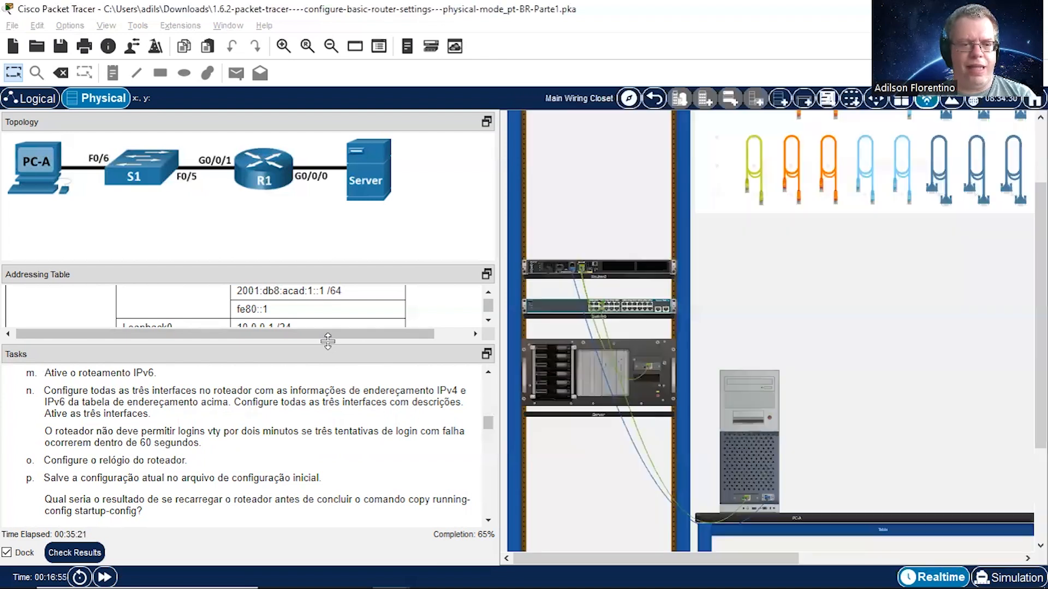
Step: Enlarge the Addressing Table pane to show R1's interface addresses and return to PC-A's terminal
drag(319, 358, 319, 494)
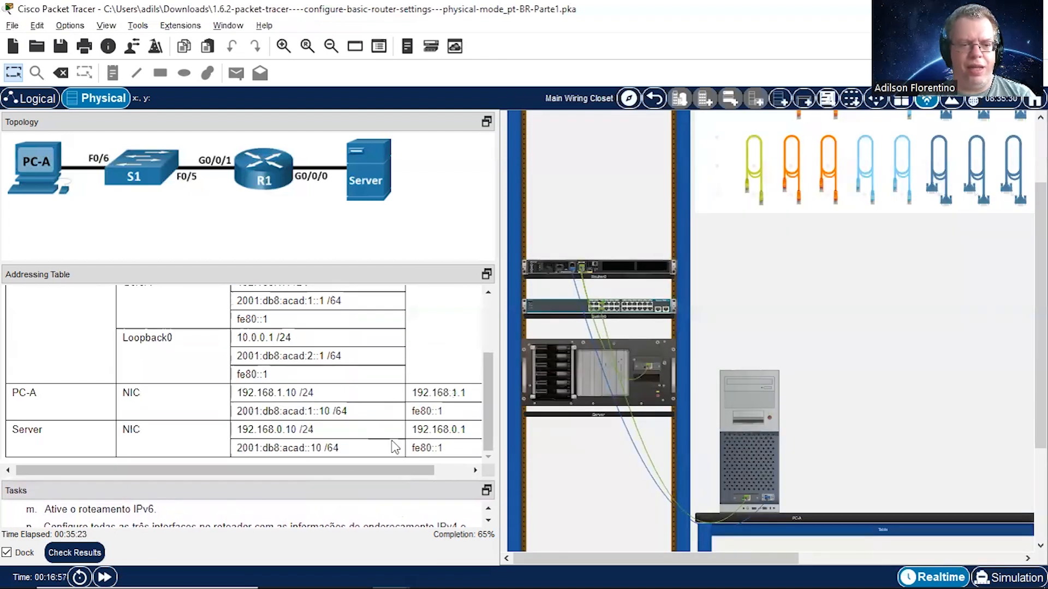
drag(488, 396, 488, 346)
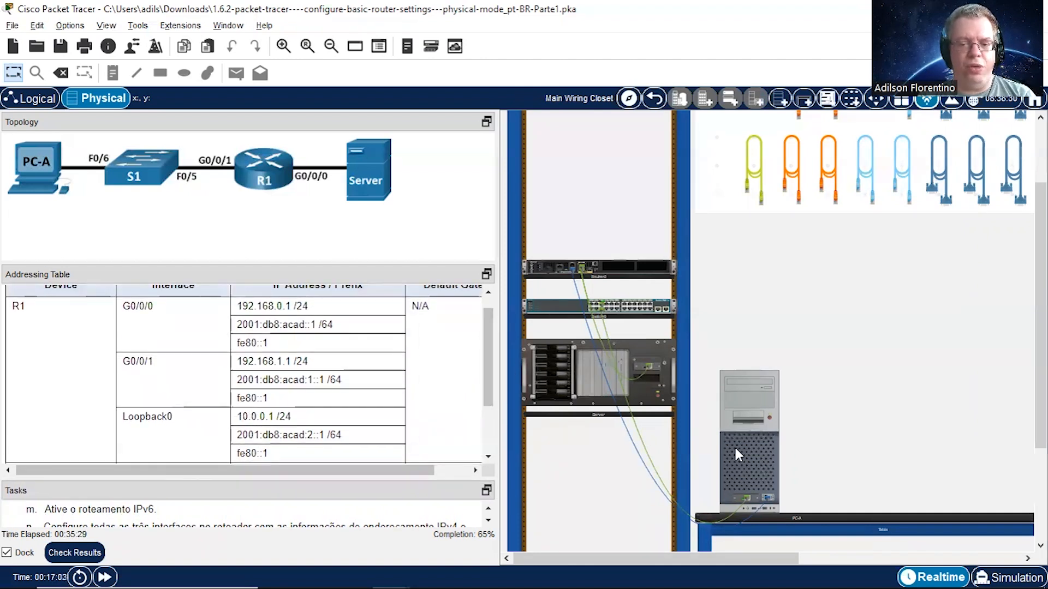
click(752, 453)
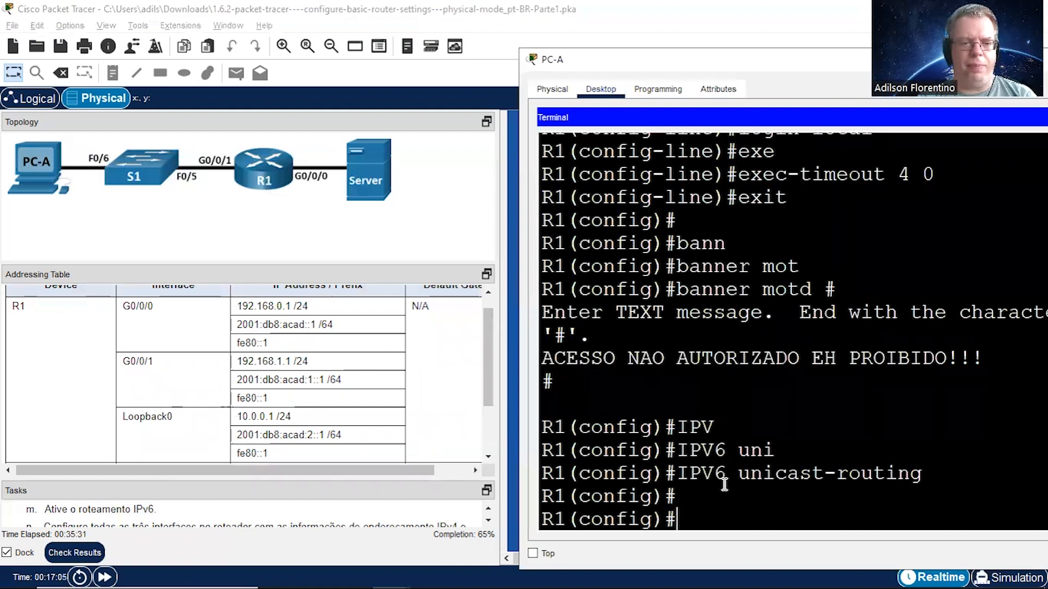
Step: Enter configuration of R1's interface g0/0/0 and assign the IPv4 address 192.168.0.1 with mask 255.255.255.0
text(int g0/0/0)
key(Return)
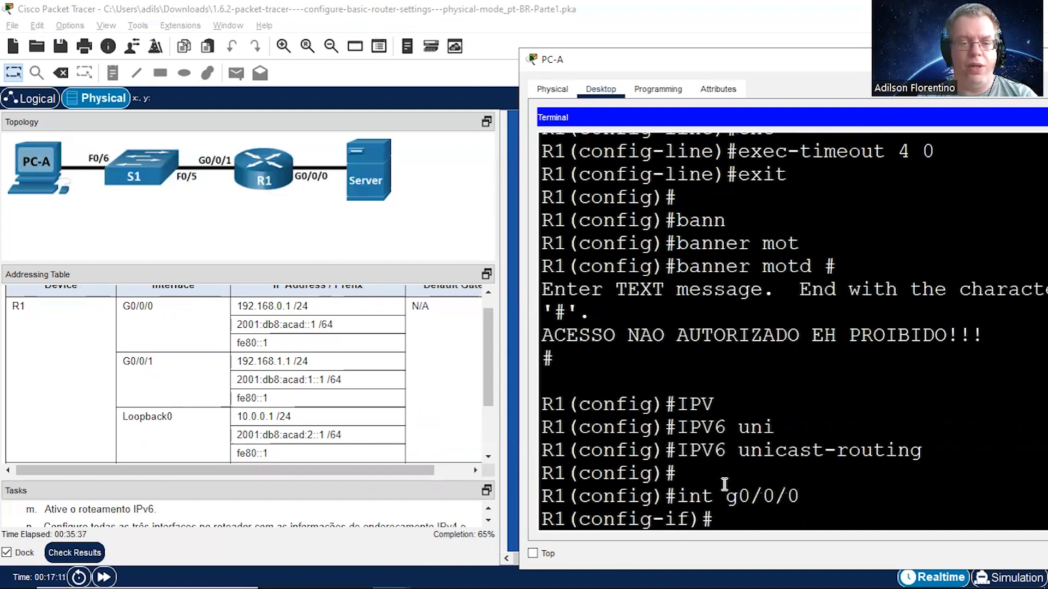
text(ip a)
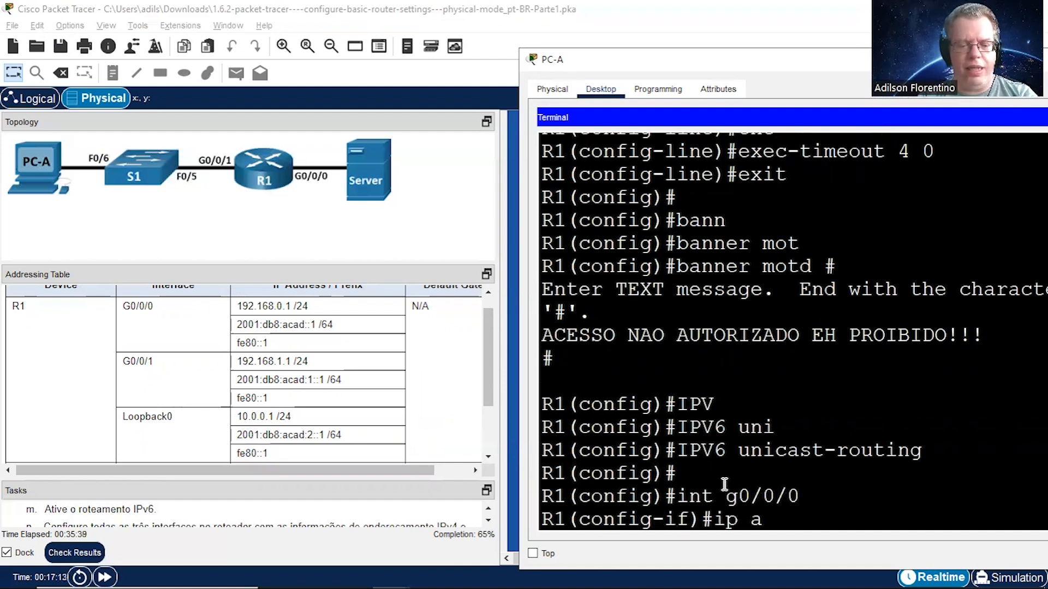
text(dd)
key(Tab)
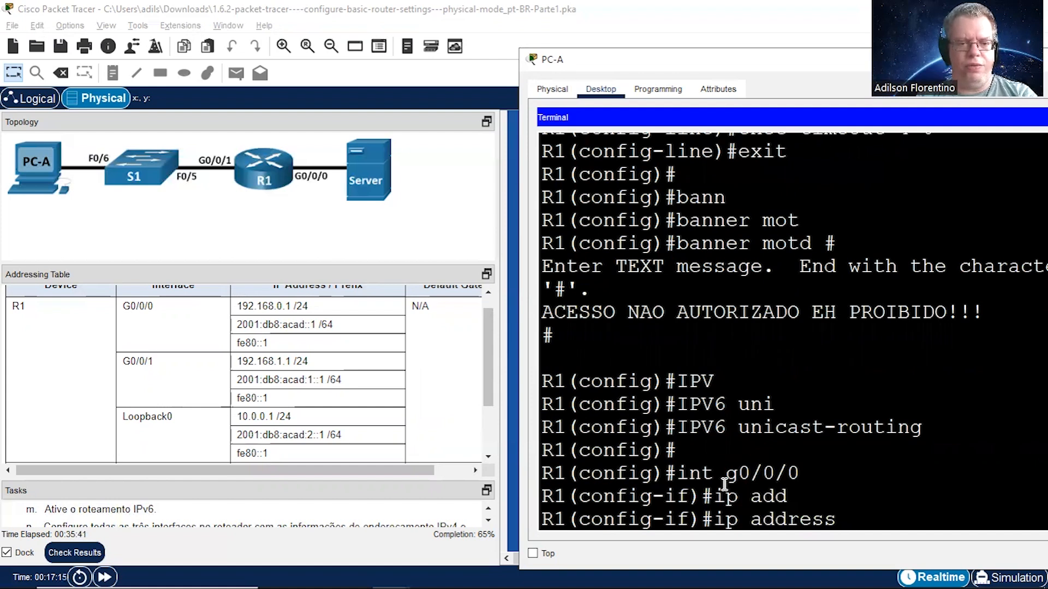
text(192)
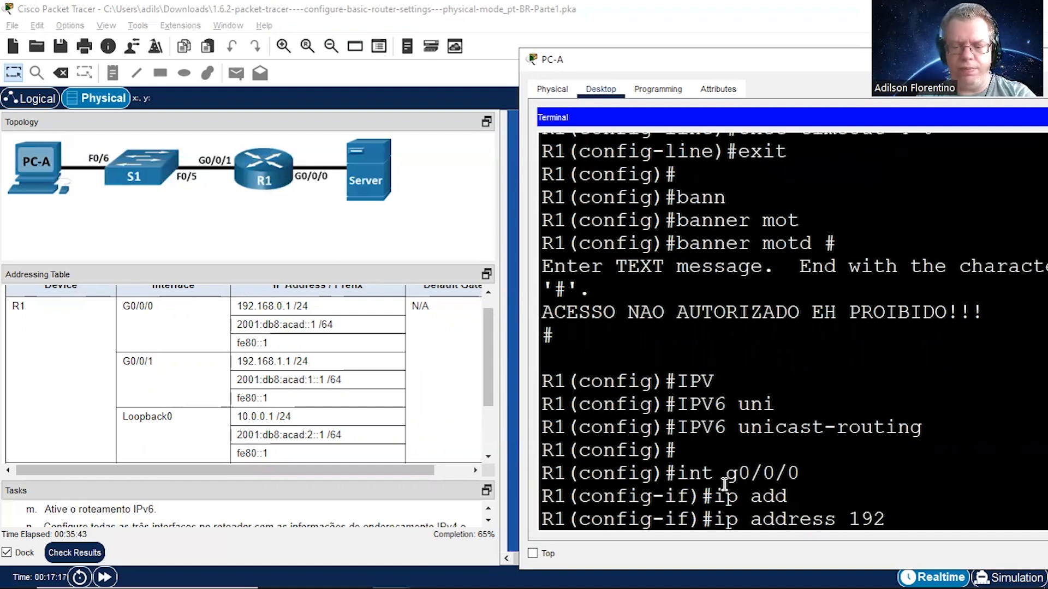
text(.168.0.)
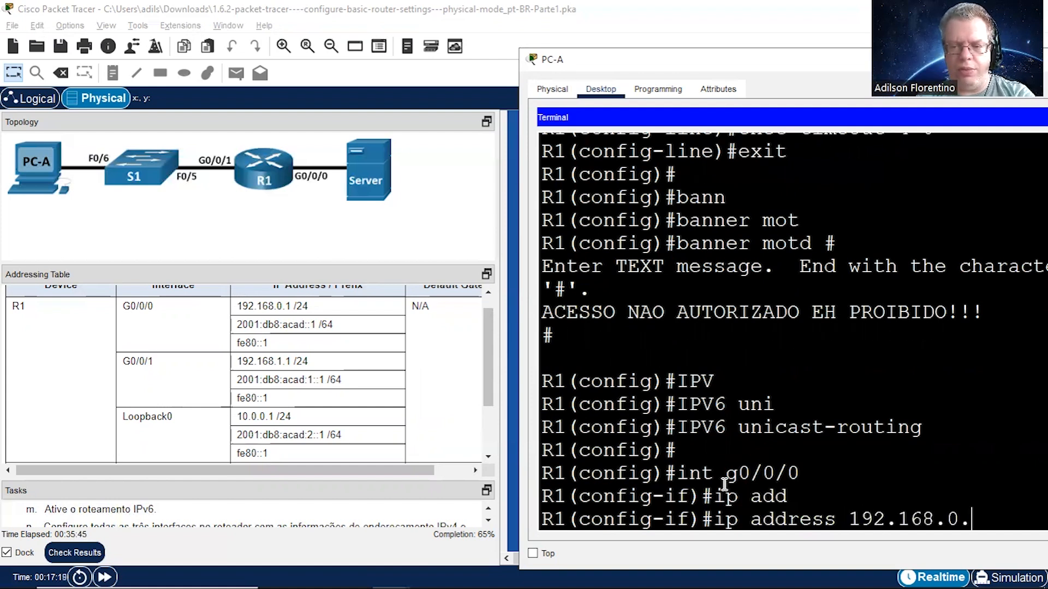
text(1 255.)
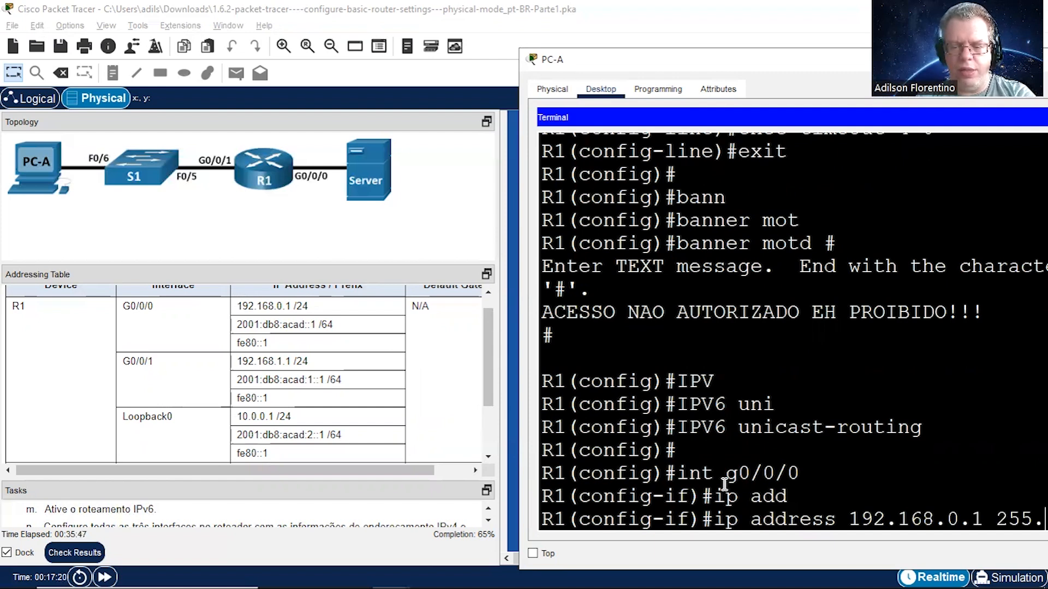
text(255.255.0)
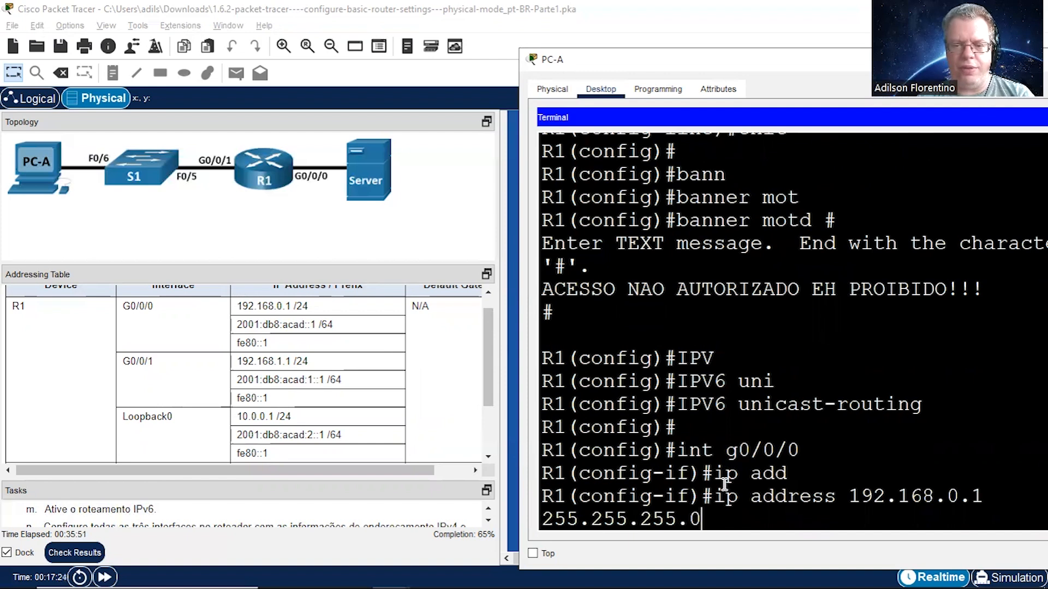
key(Return)
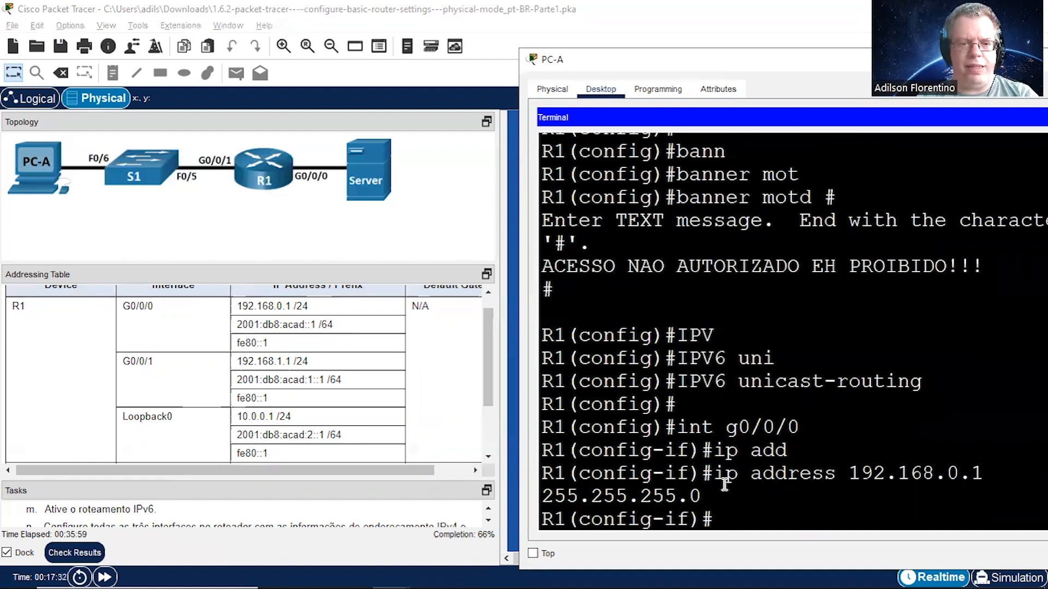
Step: Assign the IPv6 address 2001:db8:acad::1/64 to R1's interface g0/0/0
text(ipv)
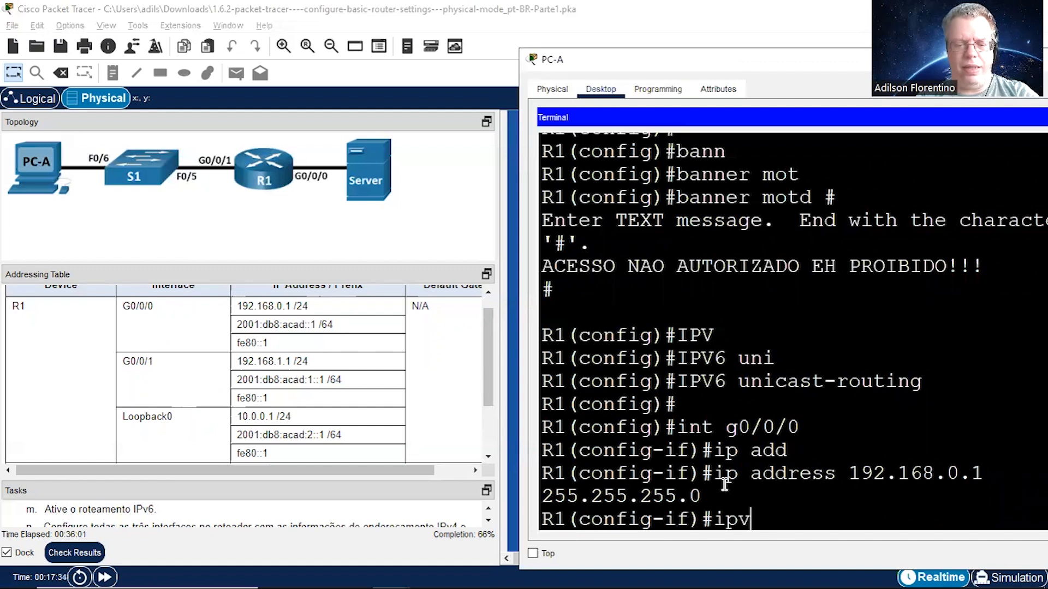
text(6 add)
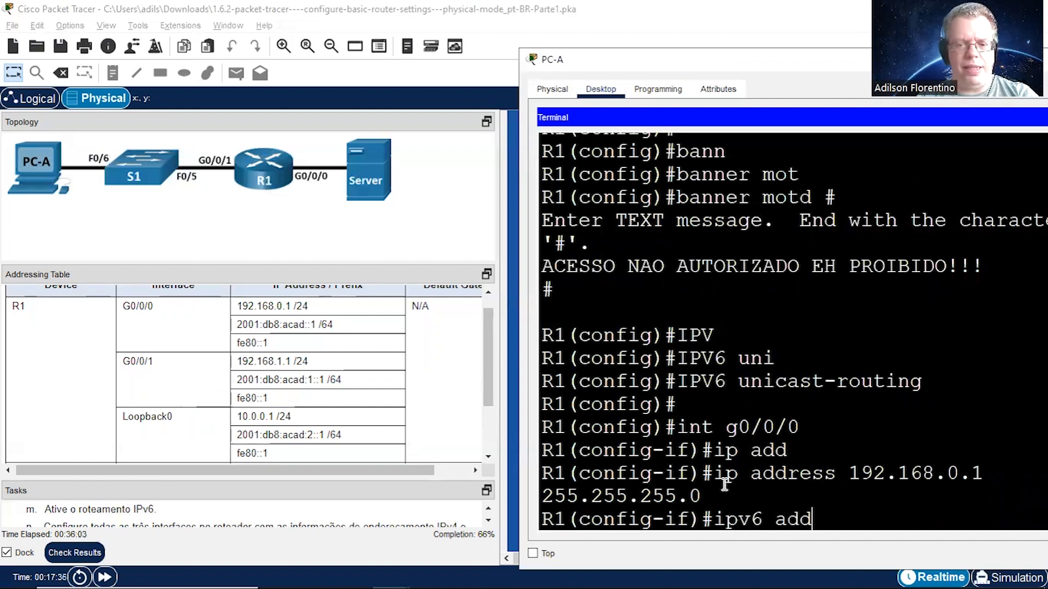
key(Tab)
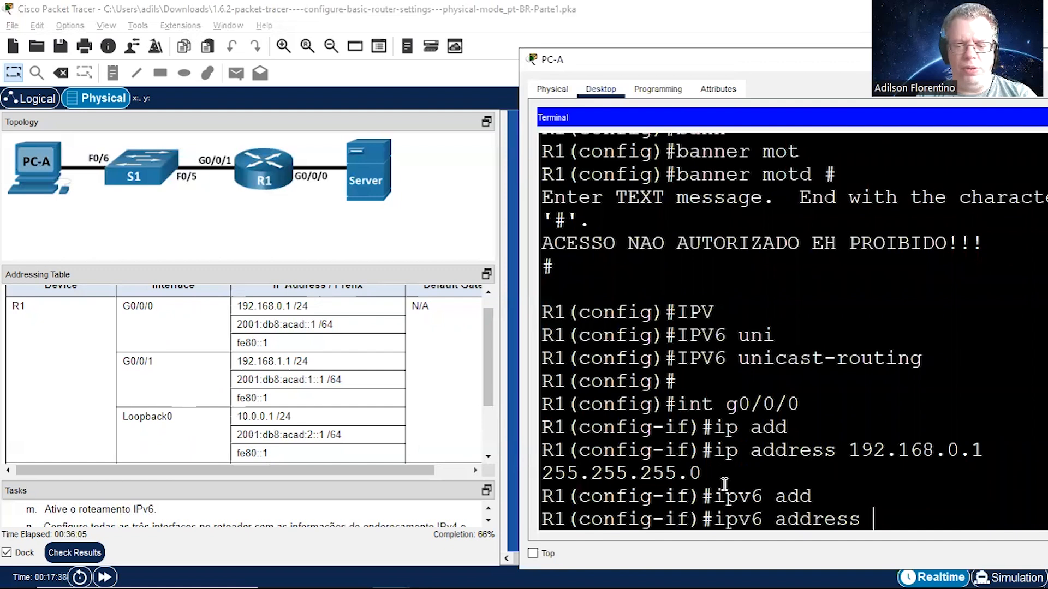
text(2001:)
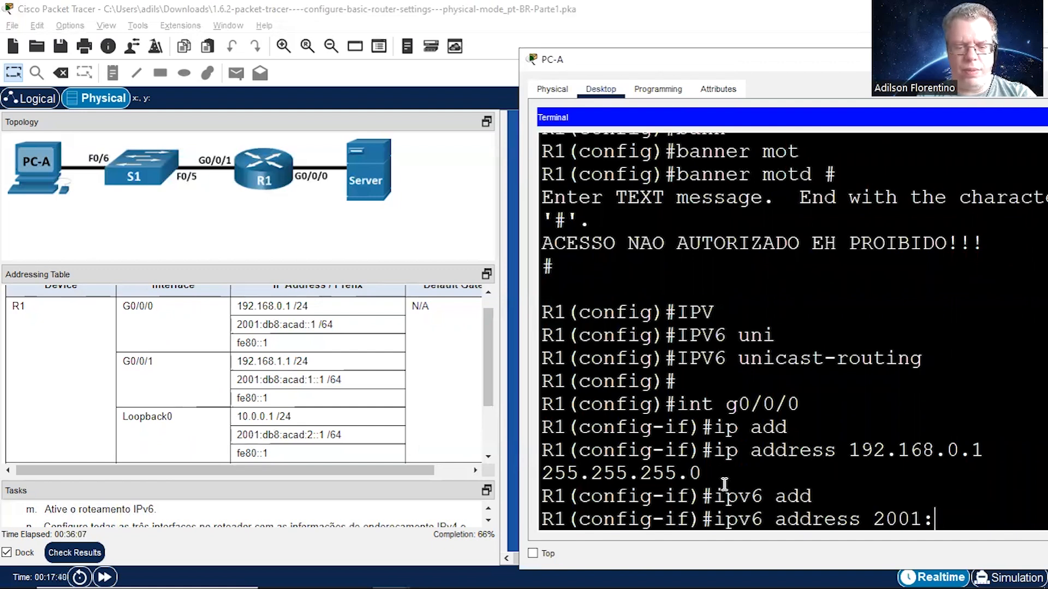
text(db8:)
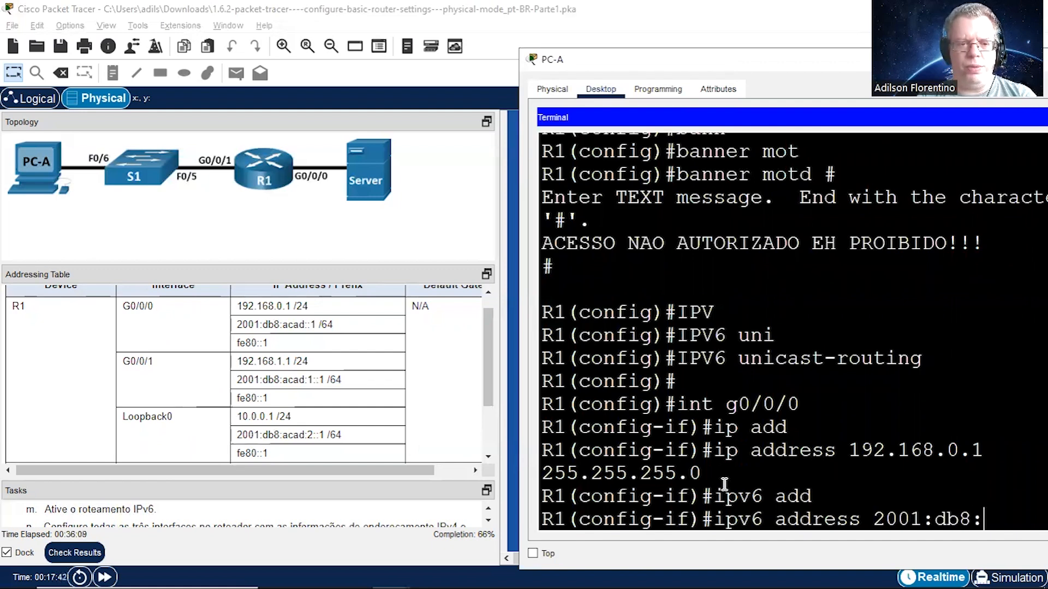
text(acad:)
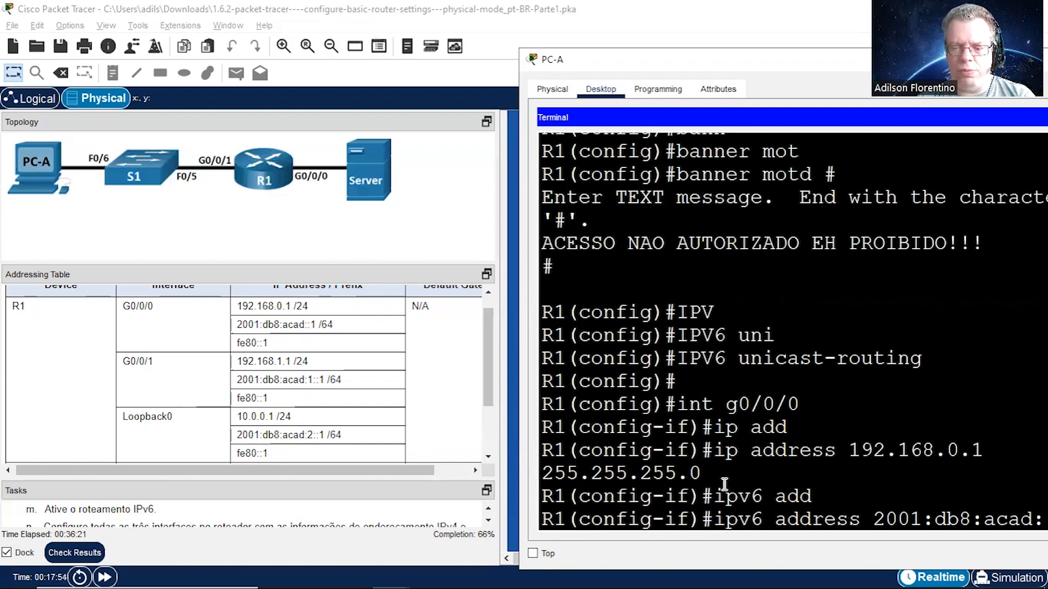
text(1/64)
key(Return)
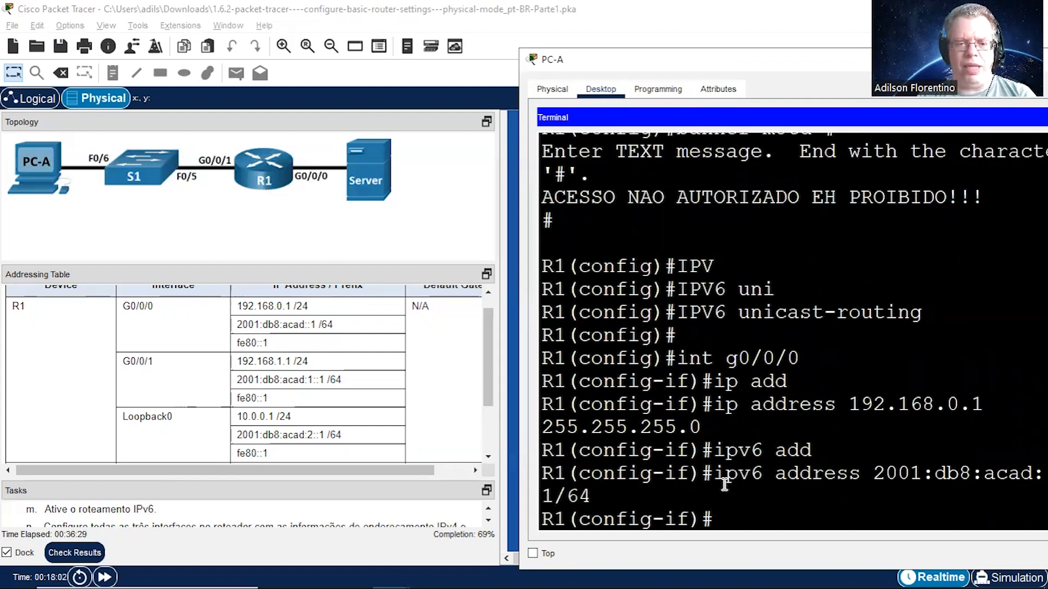
Step: Assign fe80::1 as the IPv6 link-local address of R1's interface g0/0/0
text(ipv)
key(Tab)
text(add)
key(Tab)
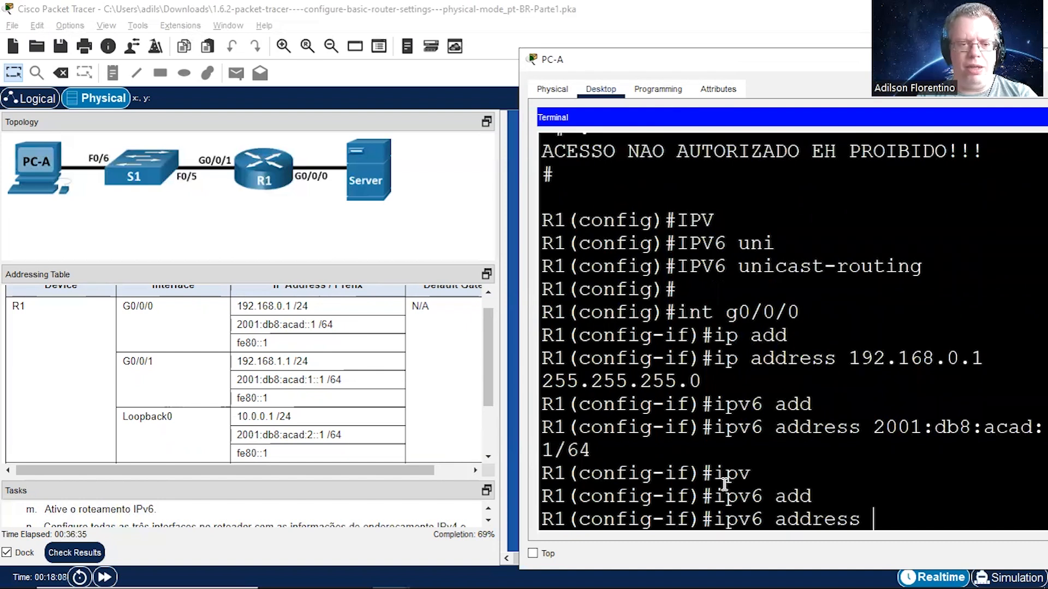
text(fe8)
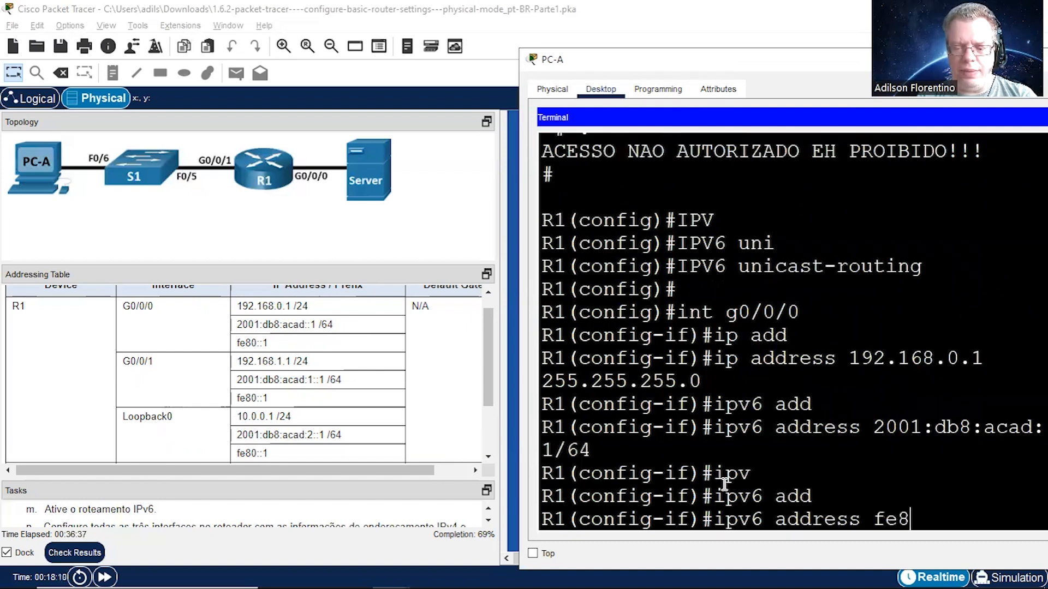
text(0::)
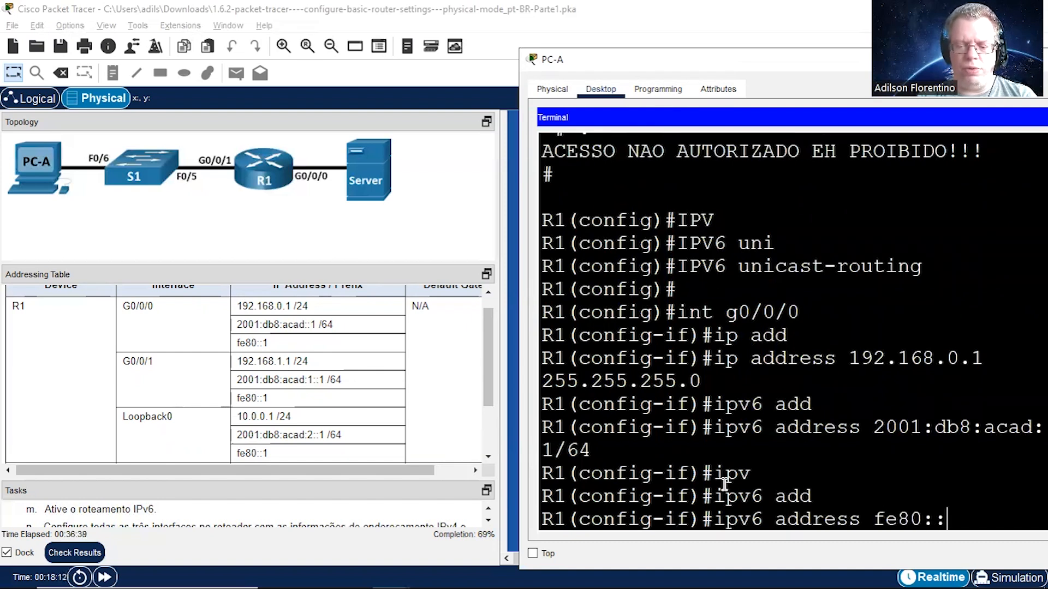
text(1 lin)
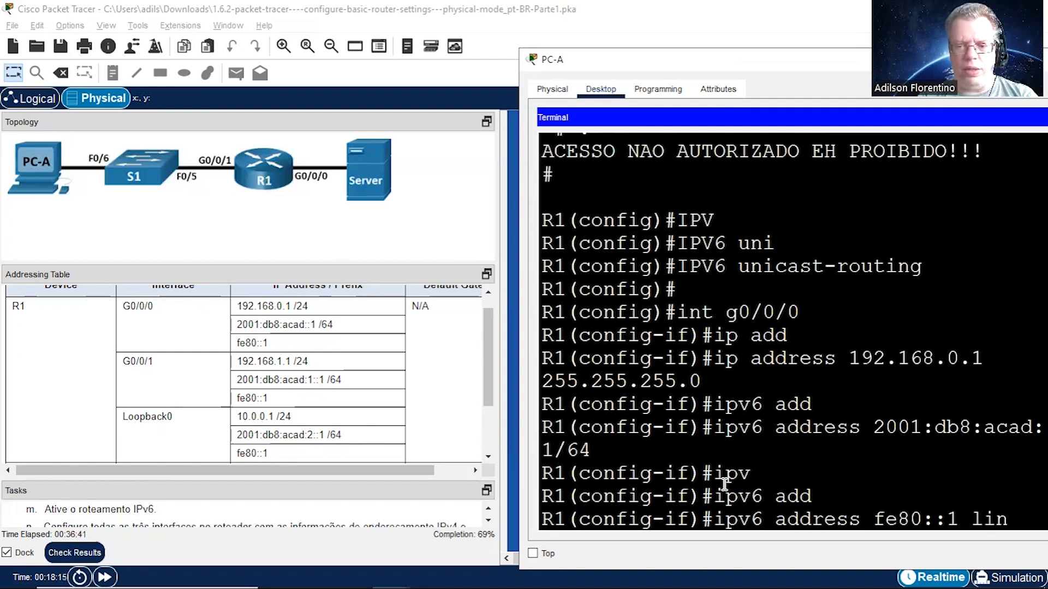
key(Tab)
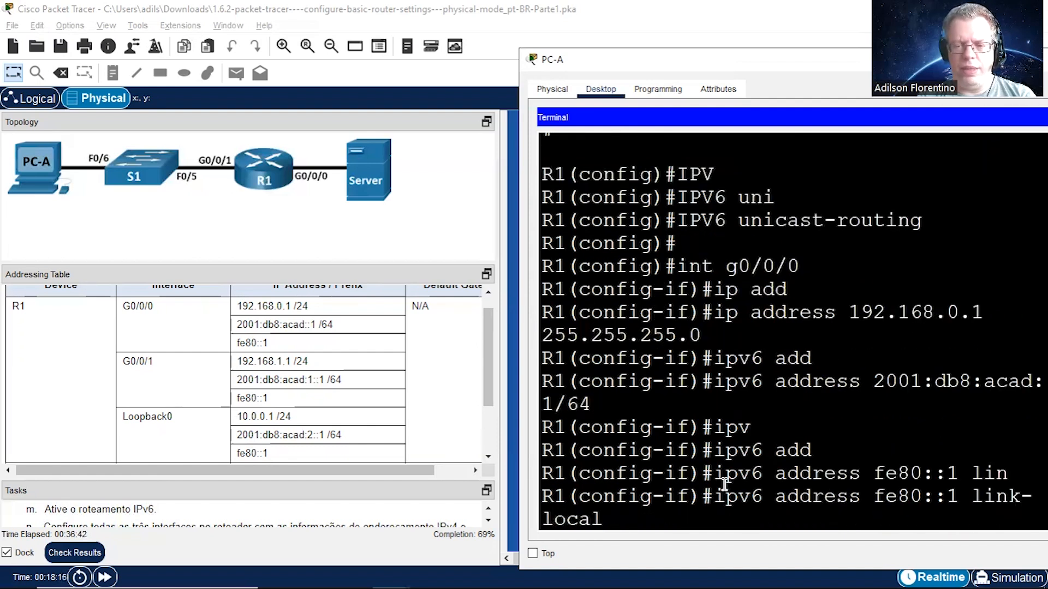
key(Return)
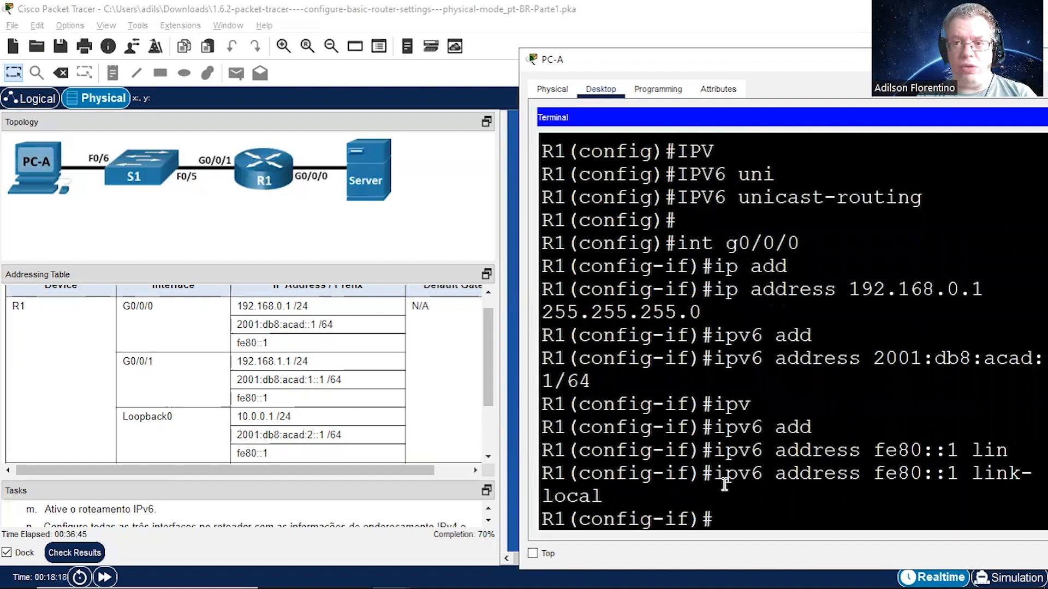
Step: Give R1's interface g0/0/0 the description Conexao com o Servidor
text(desc)
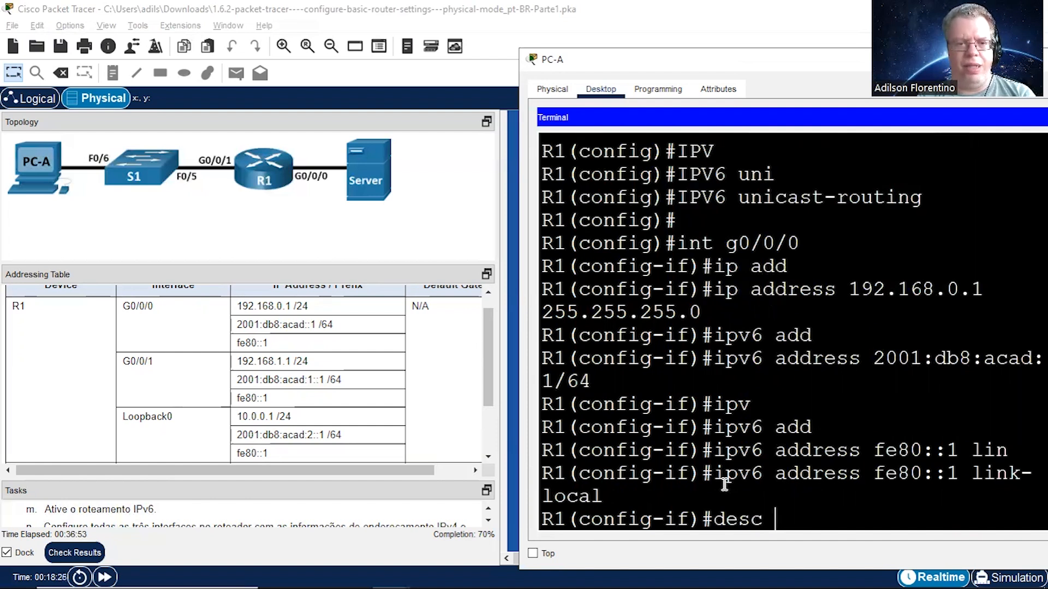
text(C)
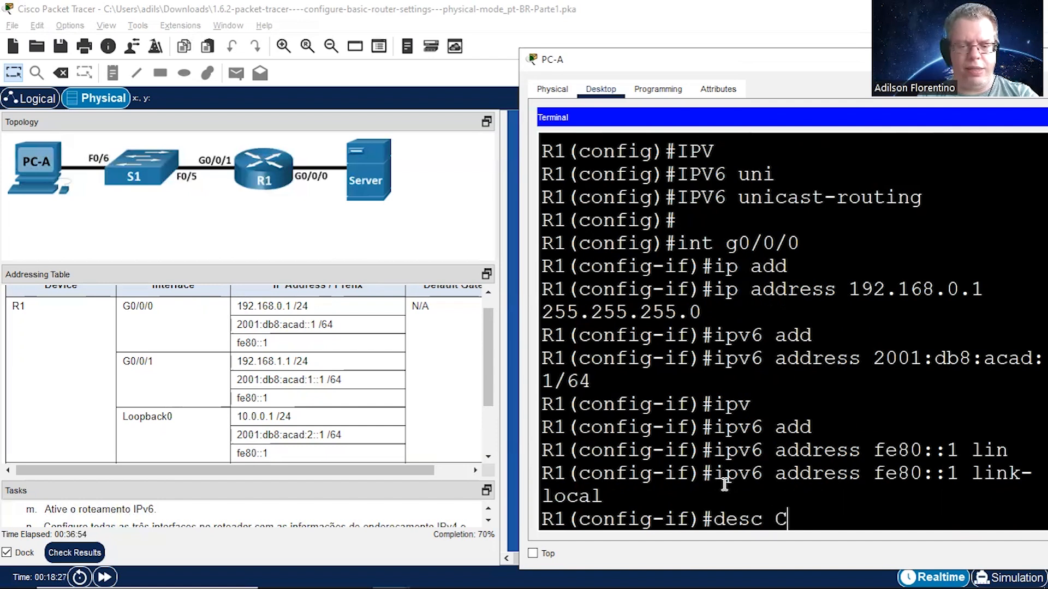
text(onexao c)
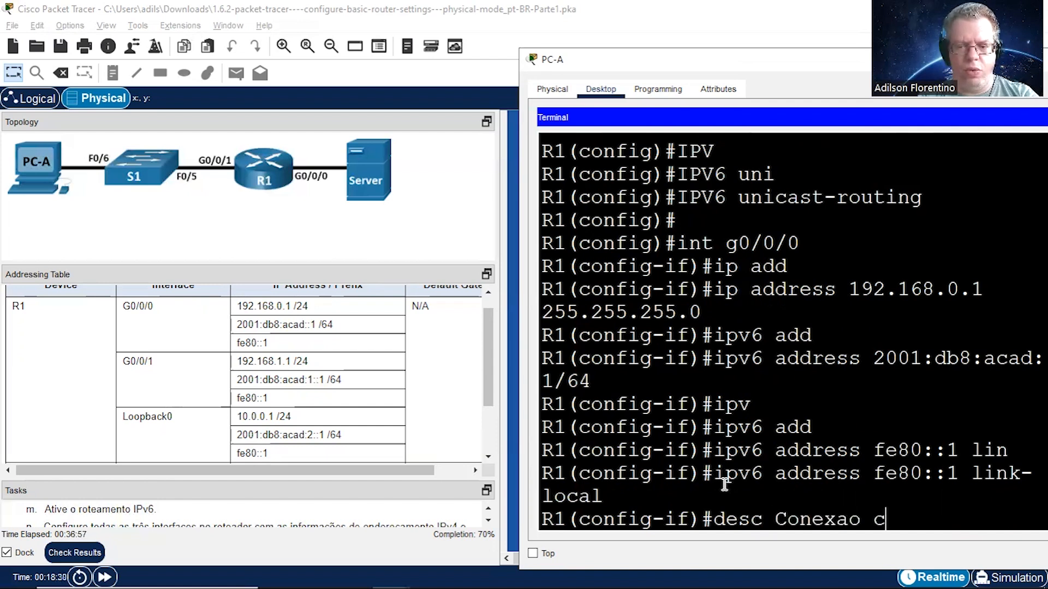
text(om o Servidor)
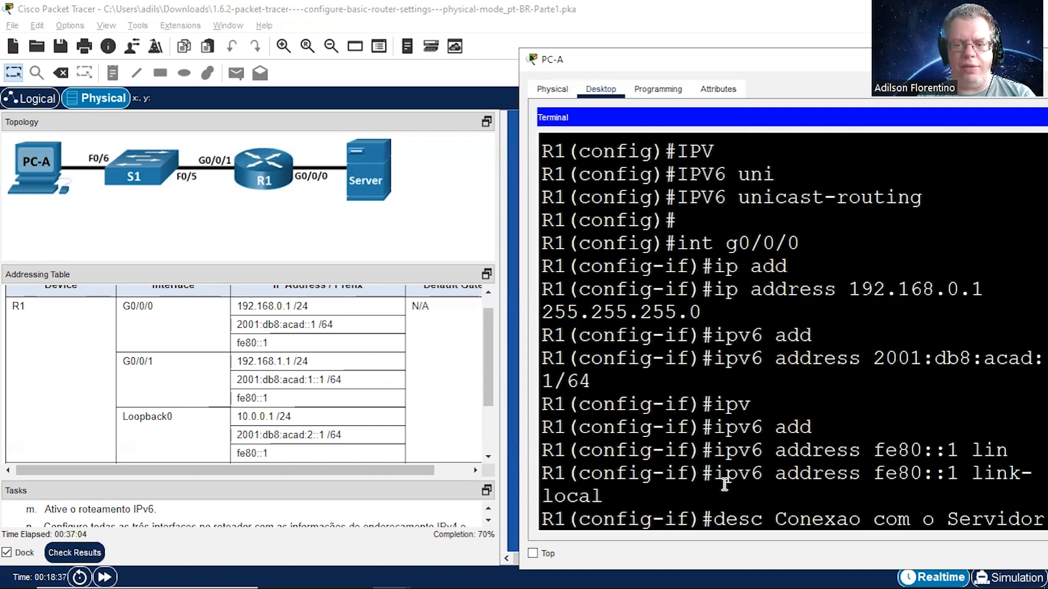
key(Return)
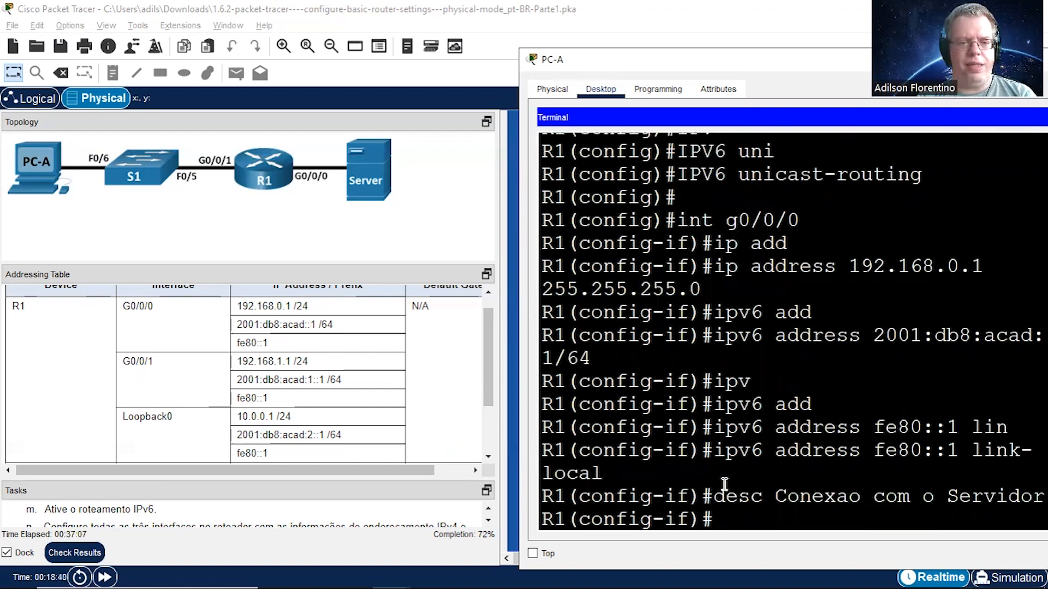
key(Return)
Step: Enter configuration of R1's interface g0/0/1 and assign the IPv4 address 192.168.1.1 with mask 255.255.255.0
text(int g0/0/1)
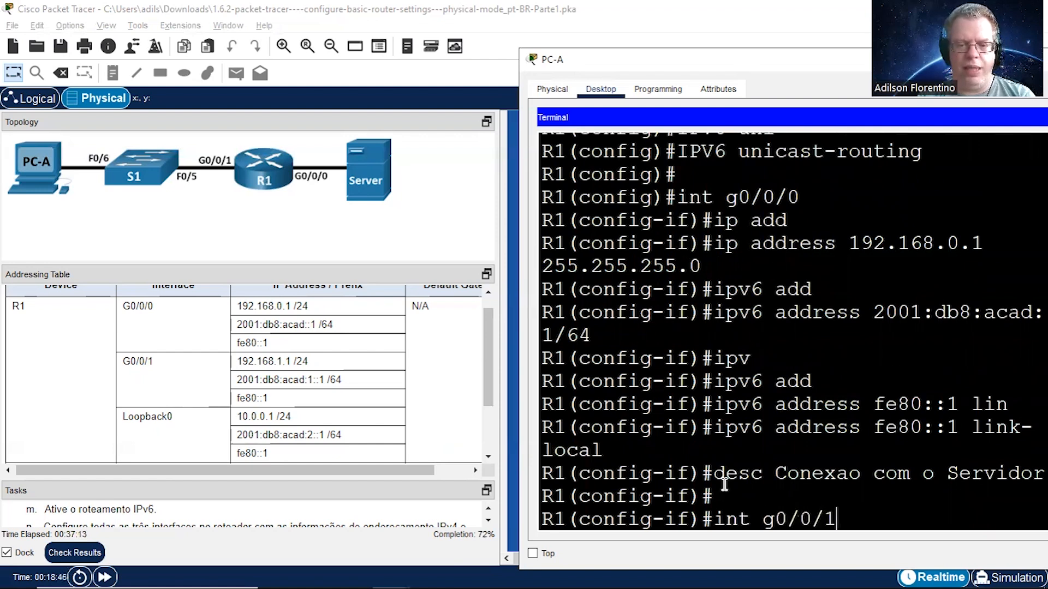
key(Return)
text(ip add)
key(Tab)
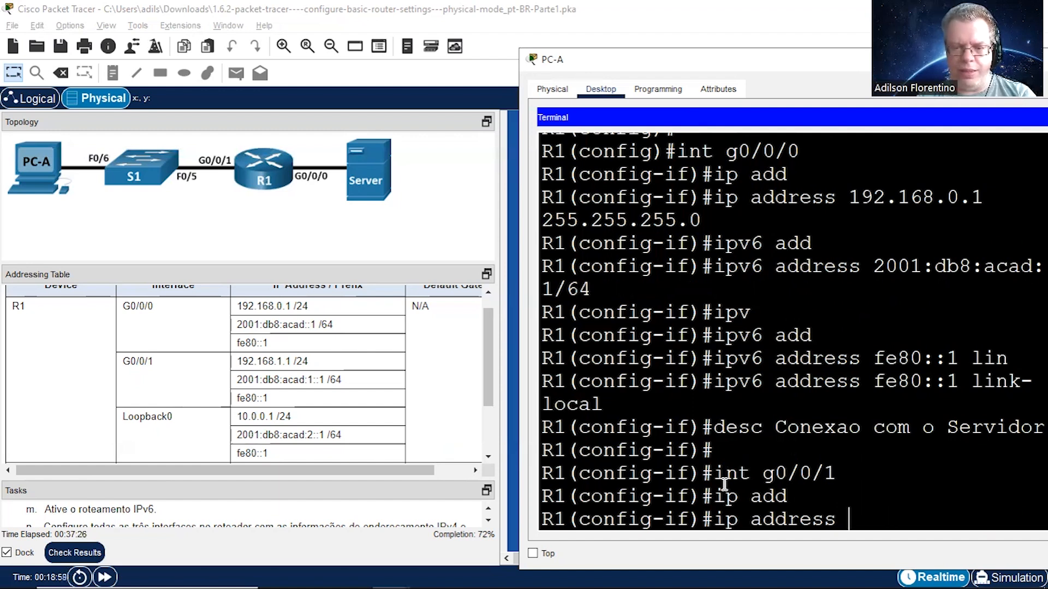
text(1)
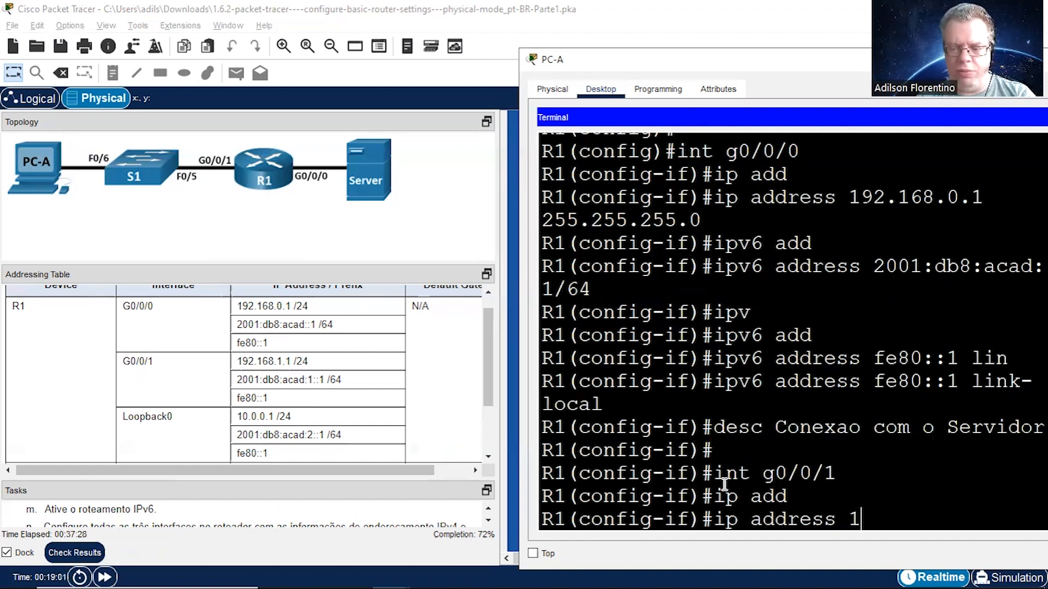
text(92.168.1)
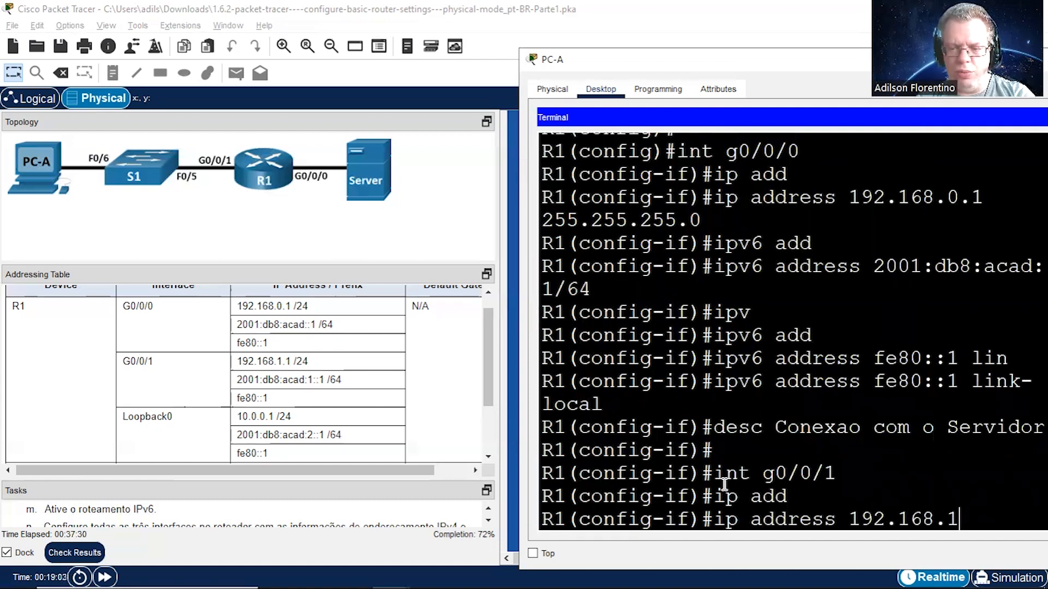
text(.1 255)
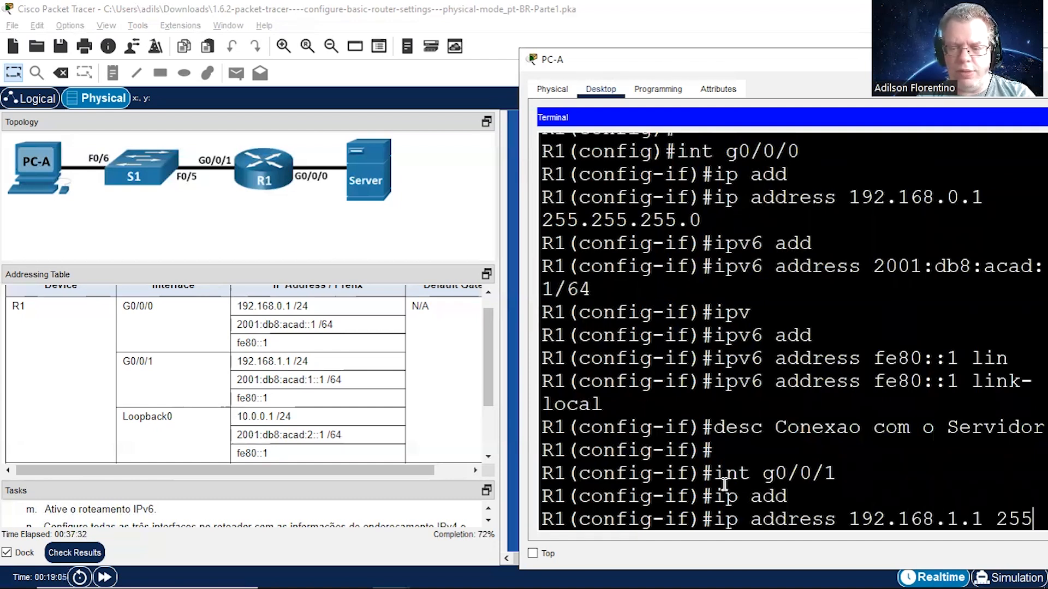
text(.255.255.0)
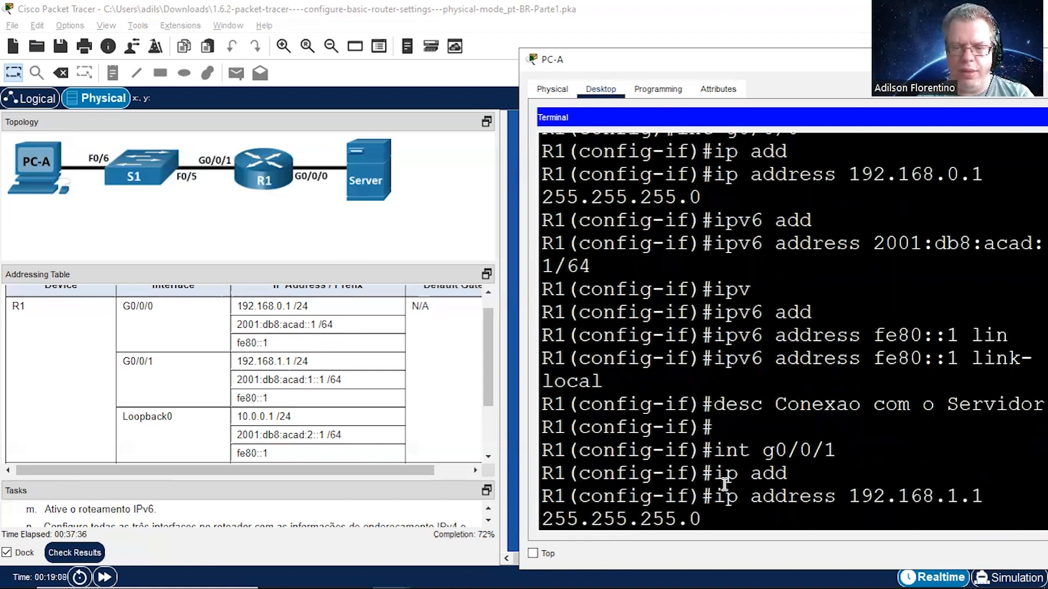
key(Return)
Step: Assign the IPv6 address 2001:db8:acad:1::1/64 to R1's interface g0/0/1
text(i)
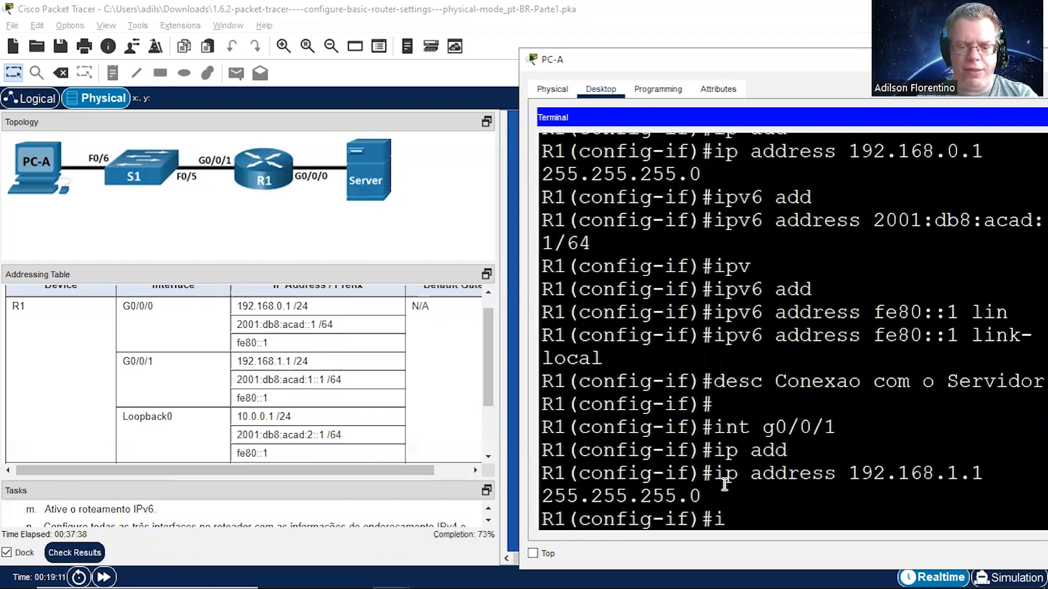
text(pv6)
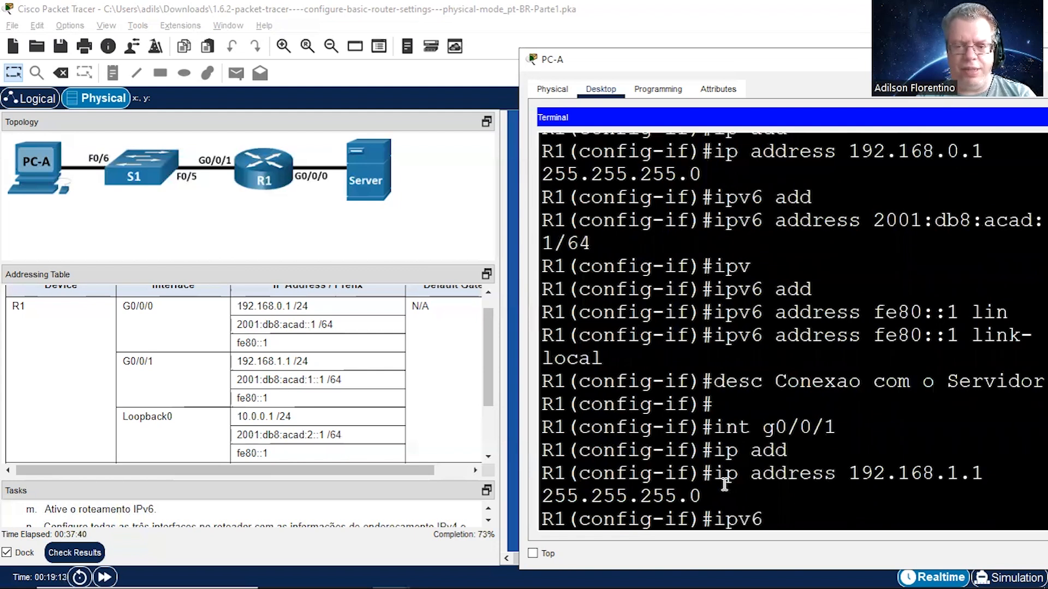
text( add)
key(Tab)
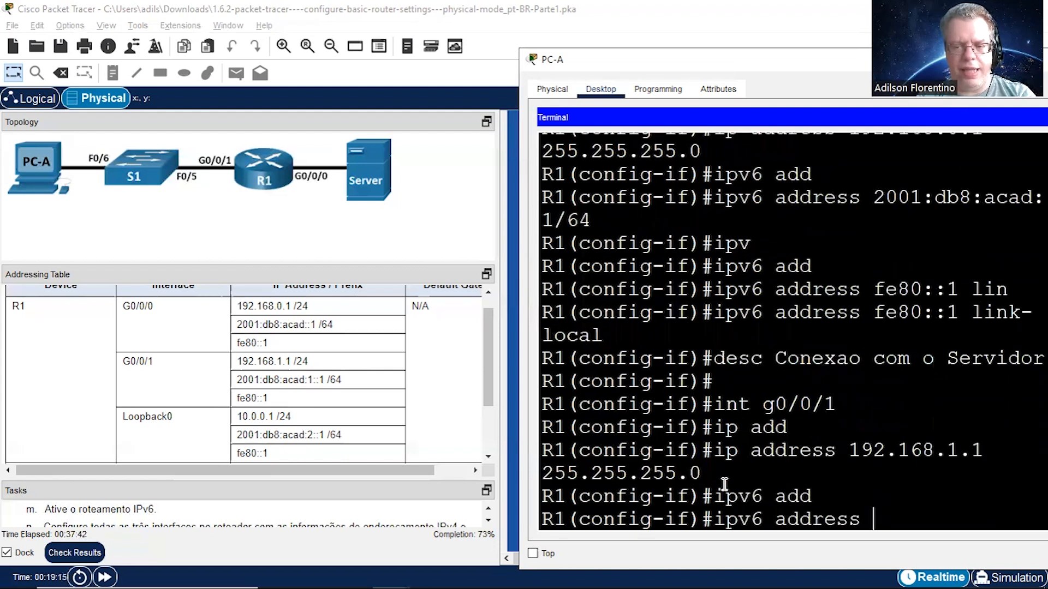
text(2001:)
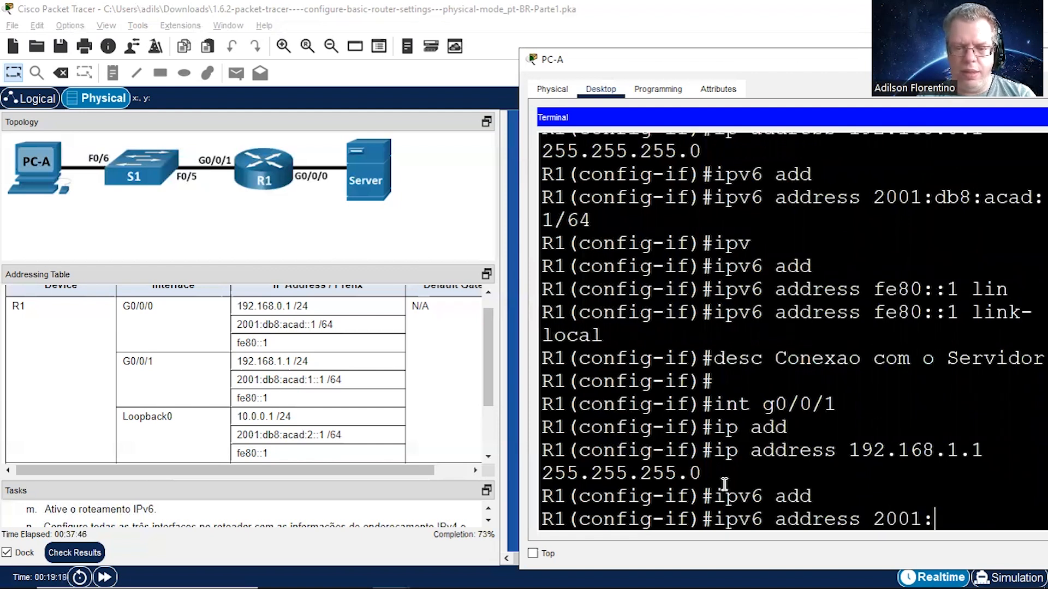
text(db8:)
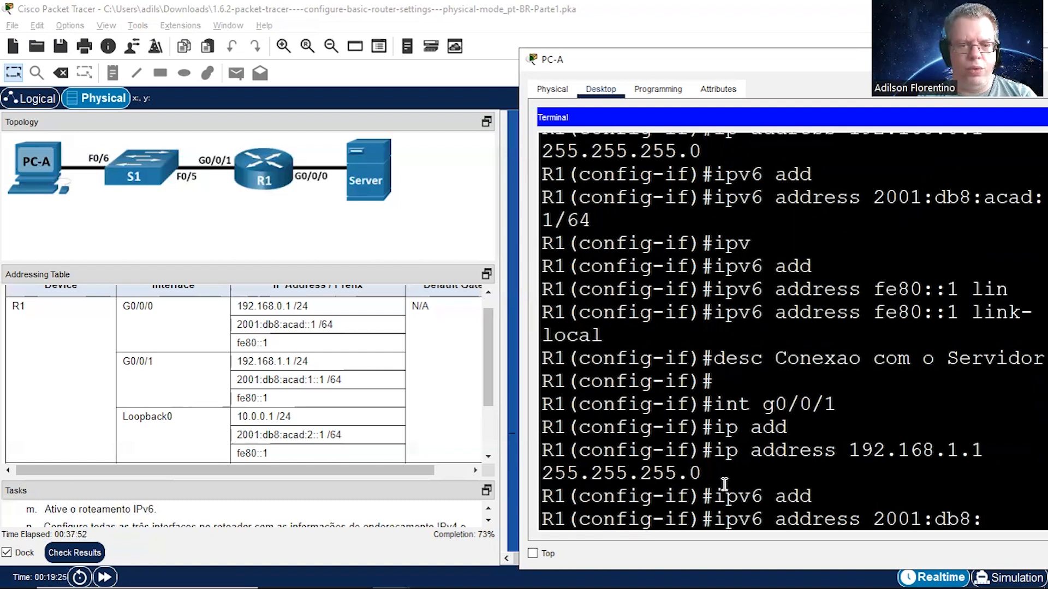
text(acad)
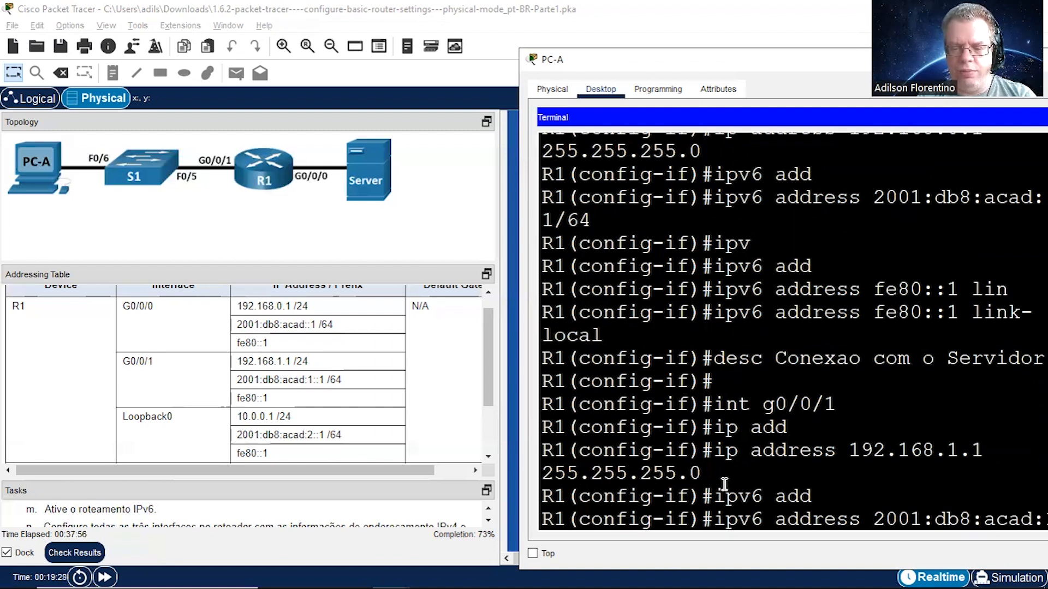
text(:1::1)
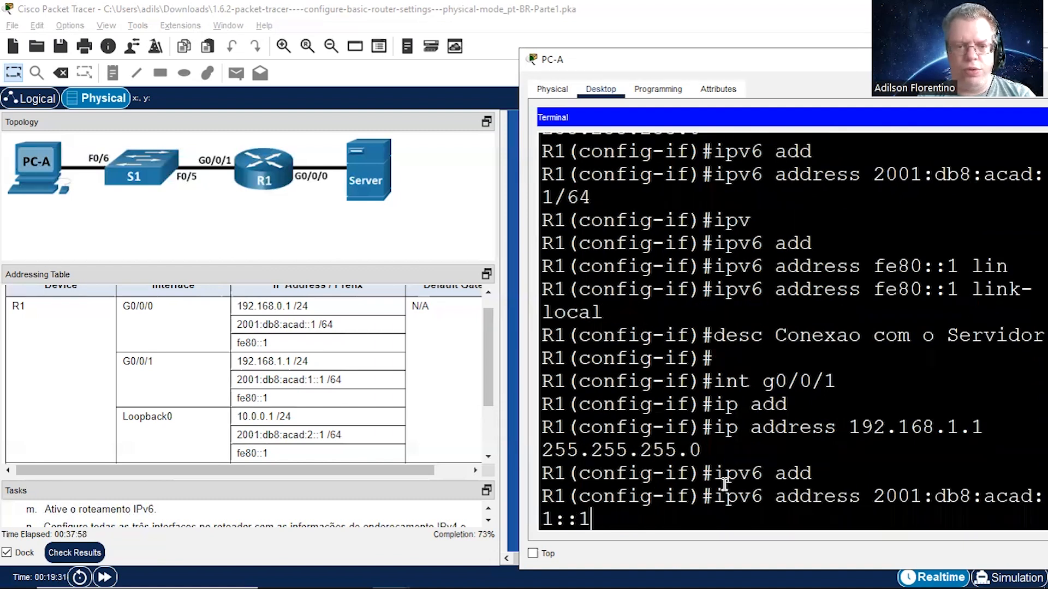
text(/64)
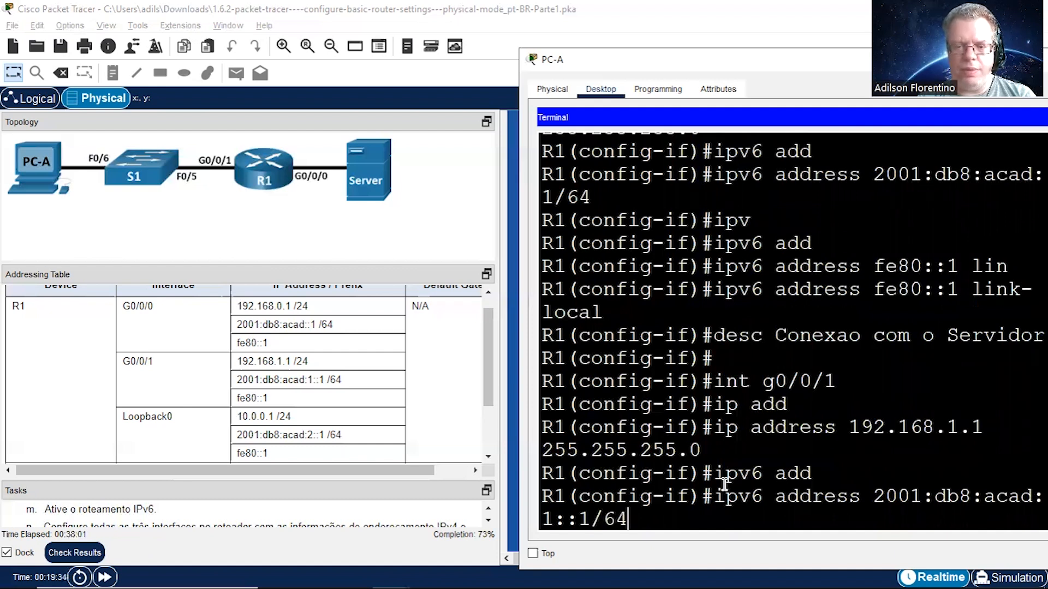
key(Return)
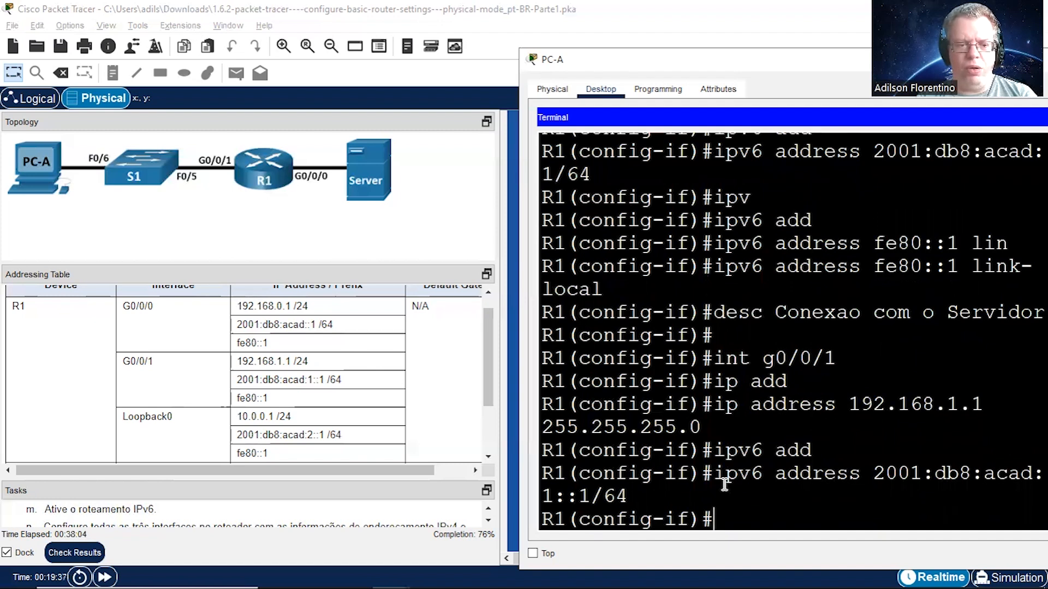
Step: Assign fe80::1 as the IPv6 link-local address of R1's interface g0/0/1
text(i)
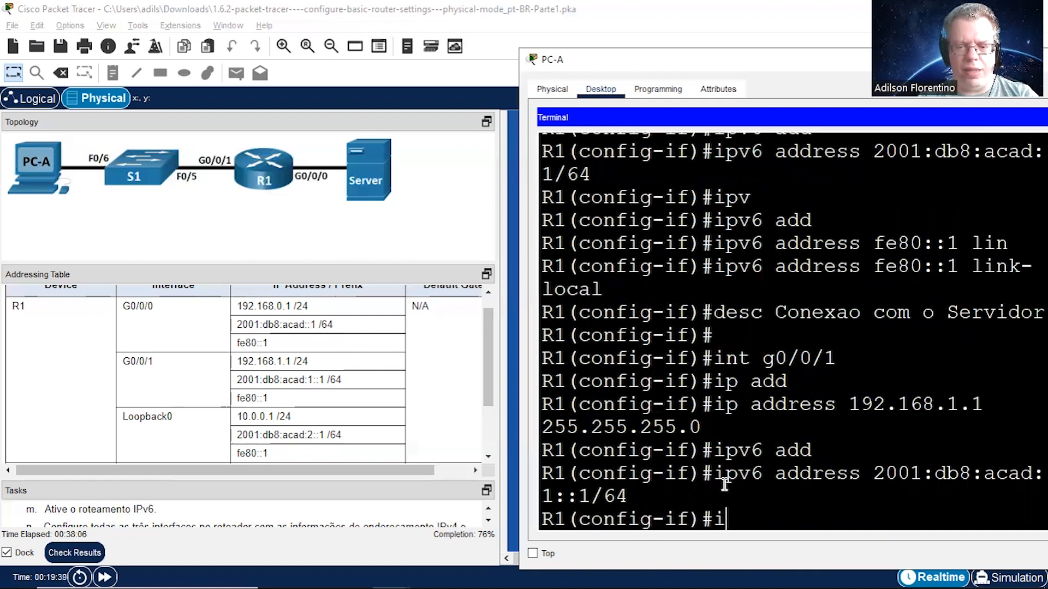
text(pv6 add)
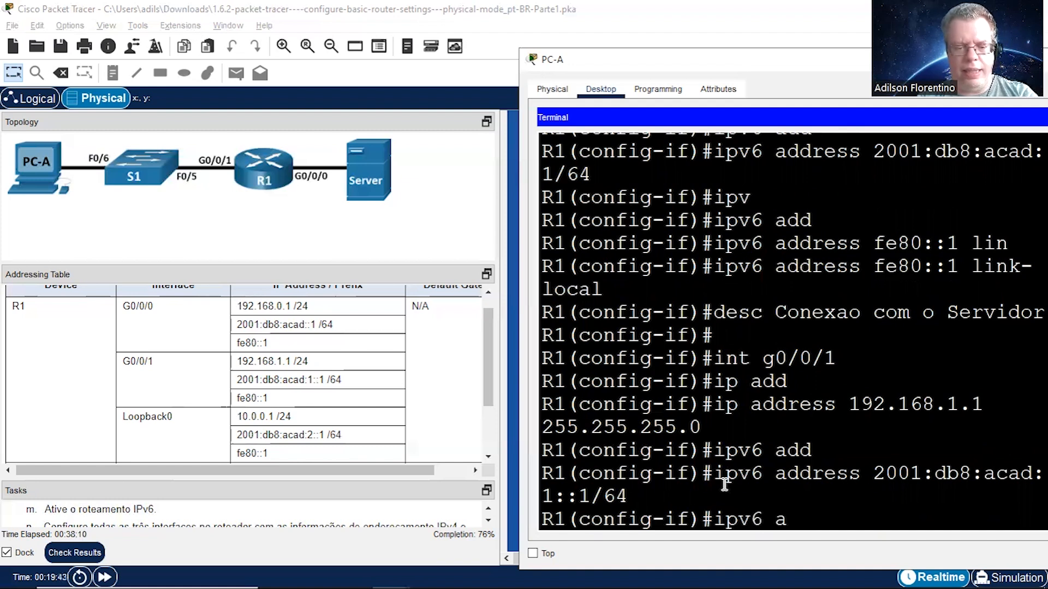
key(Tab)
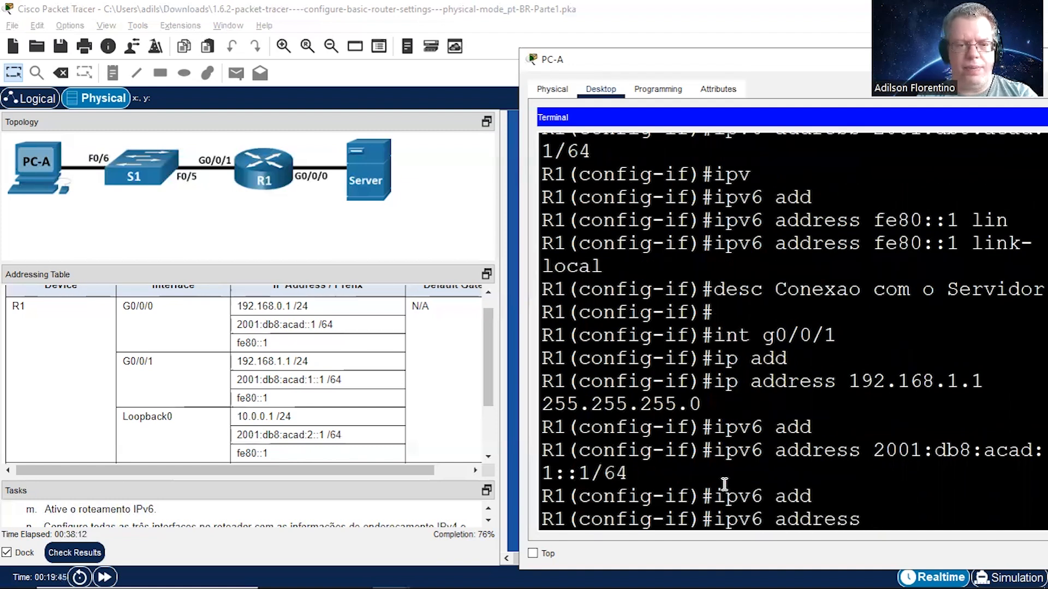
text(fe80::1)
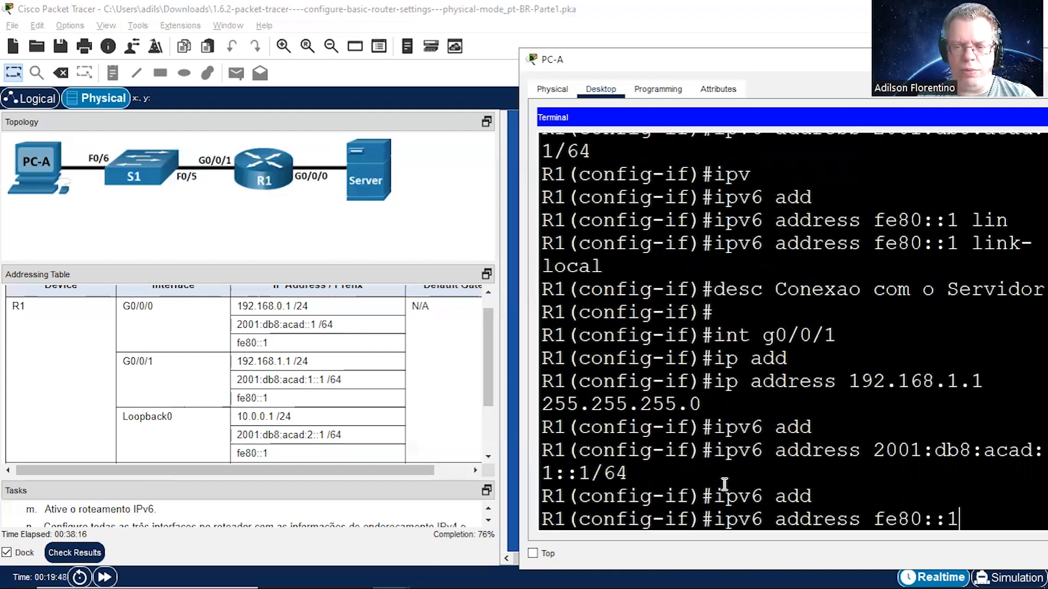
text( li)
key(Tab)
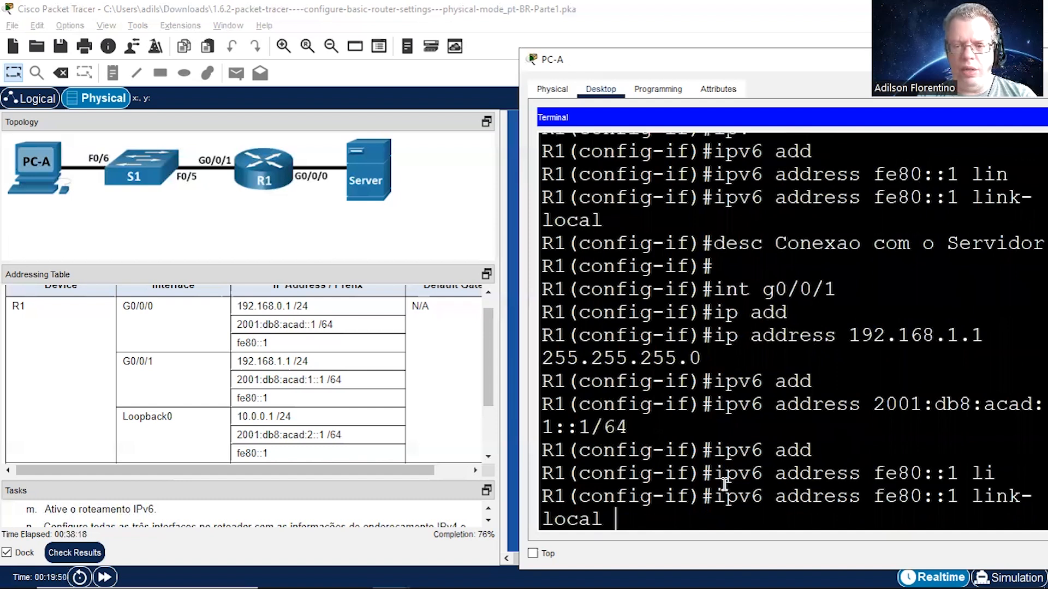
key(Return)
key(Return)
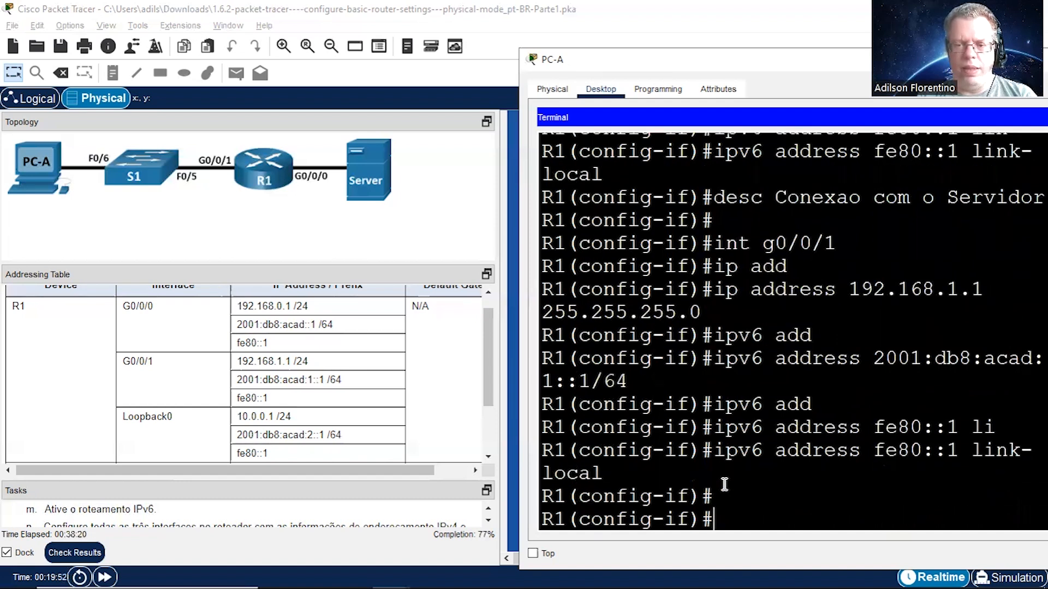
Step: Give R1's interface g0/0/1 the description Conexao com Switch S1
text(desc)
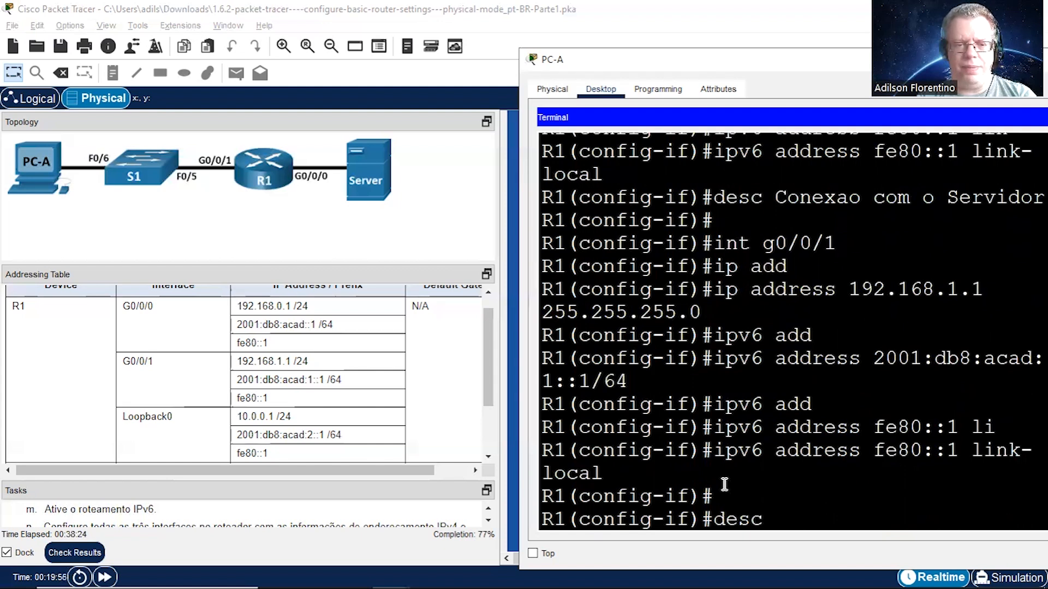
key(Tab)
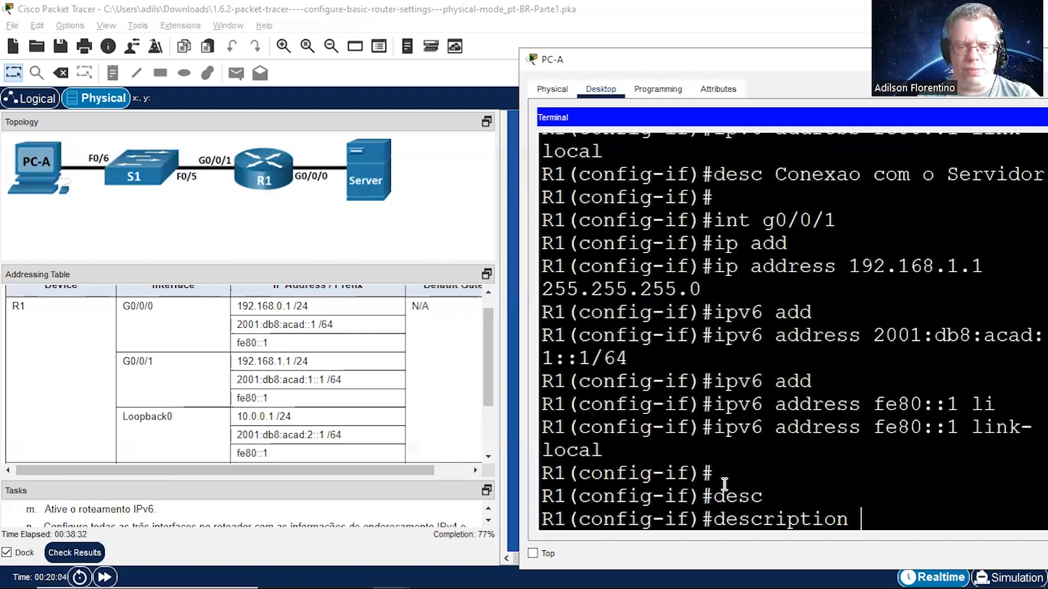
text(Conexao com Swi)
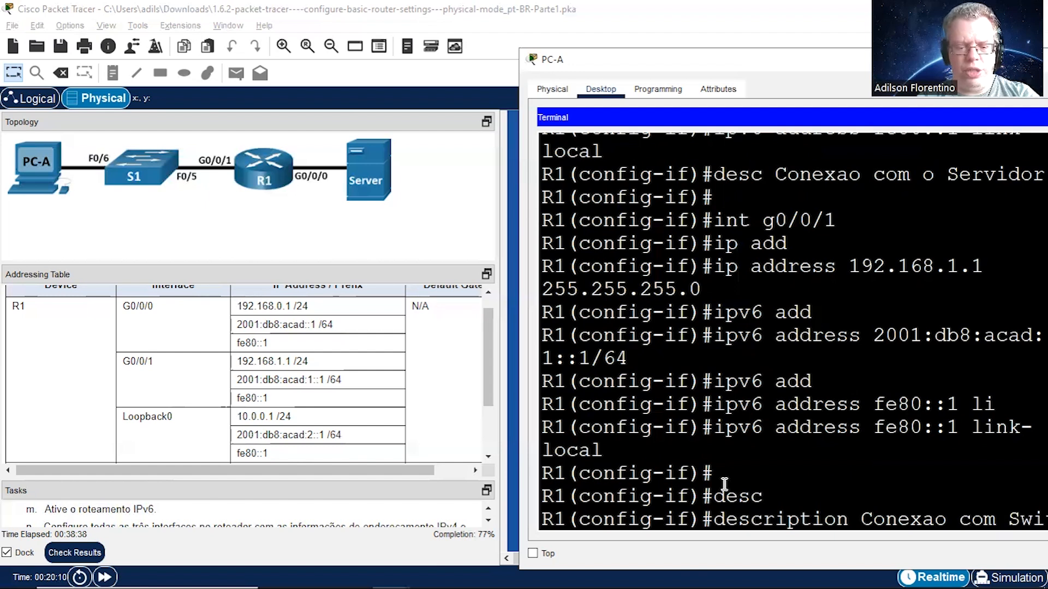
text(tch S1)
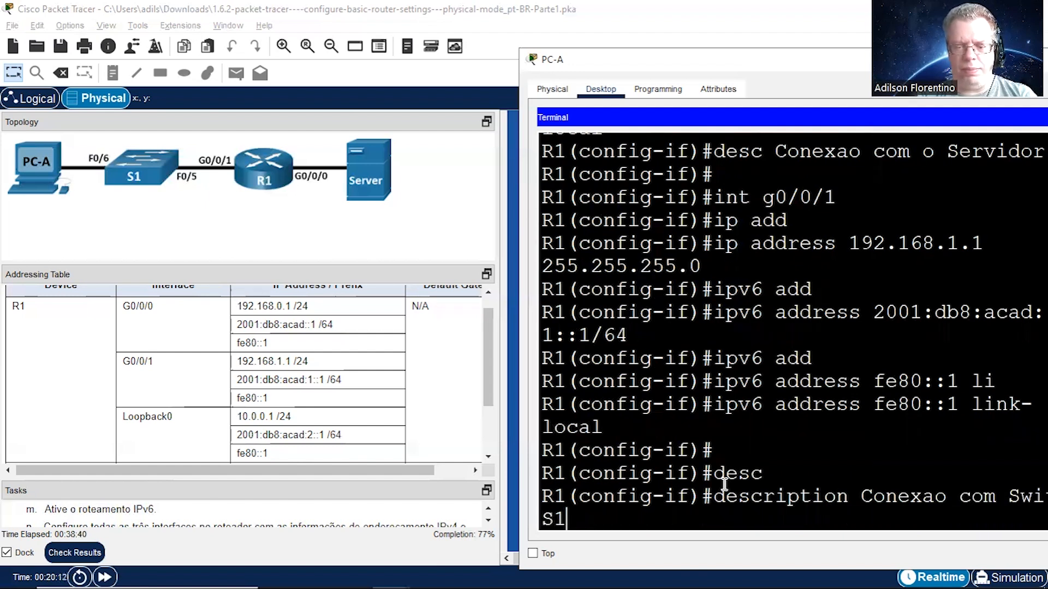
key(Return)
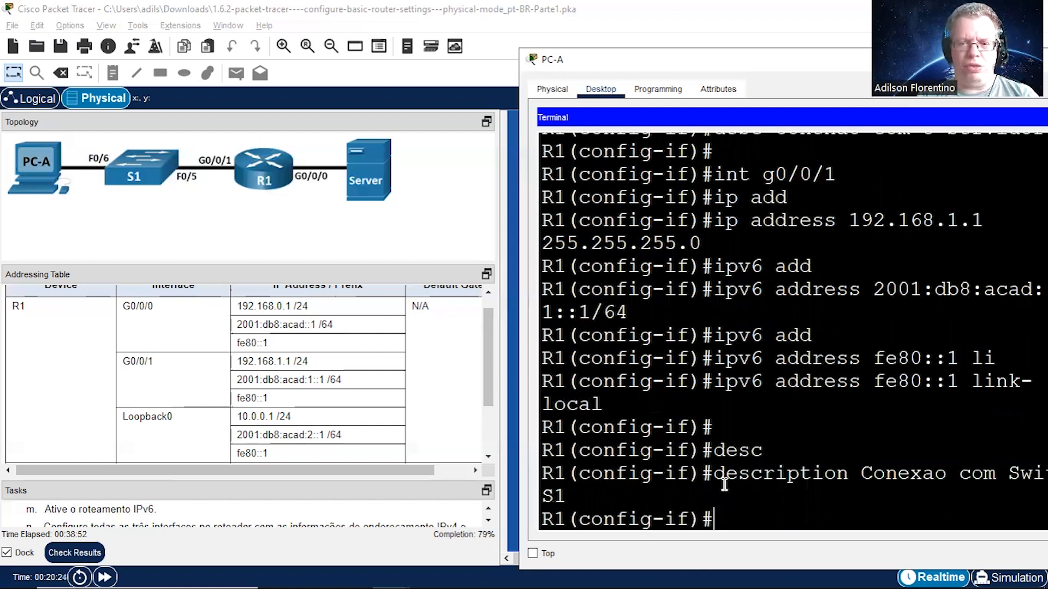
Step: Enable R1's interface g0/0/1 with the no shutdown command
text(no shu)
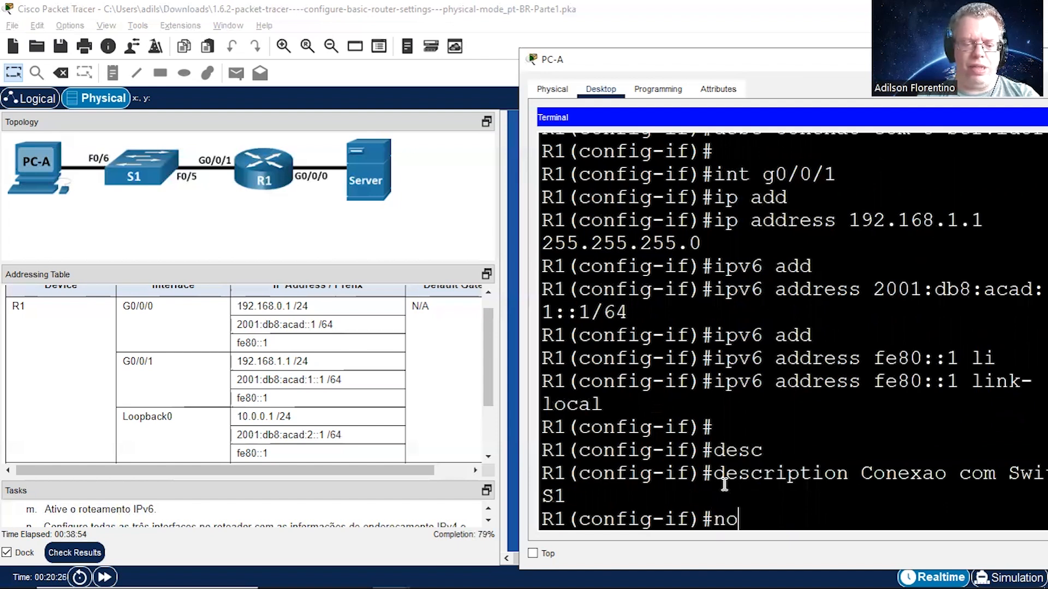
key(Tab)
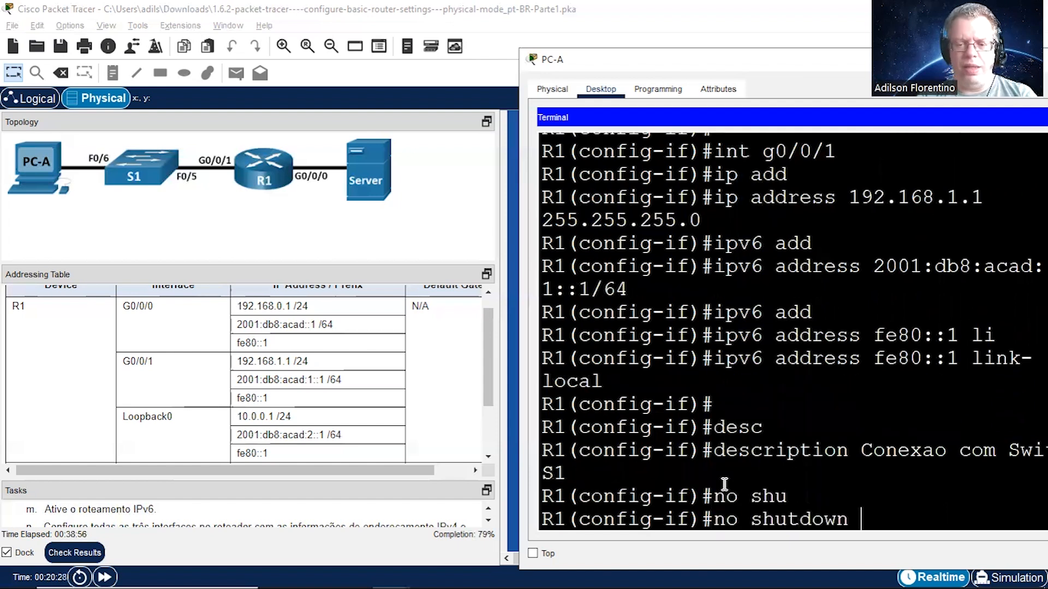
key(Return)
key(Return)
key(Return)
Step: Return to the configuration of R1's interface g0/0/0 and enable it with no shutdown
text(int g0/0/0)
key(Return)
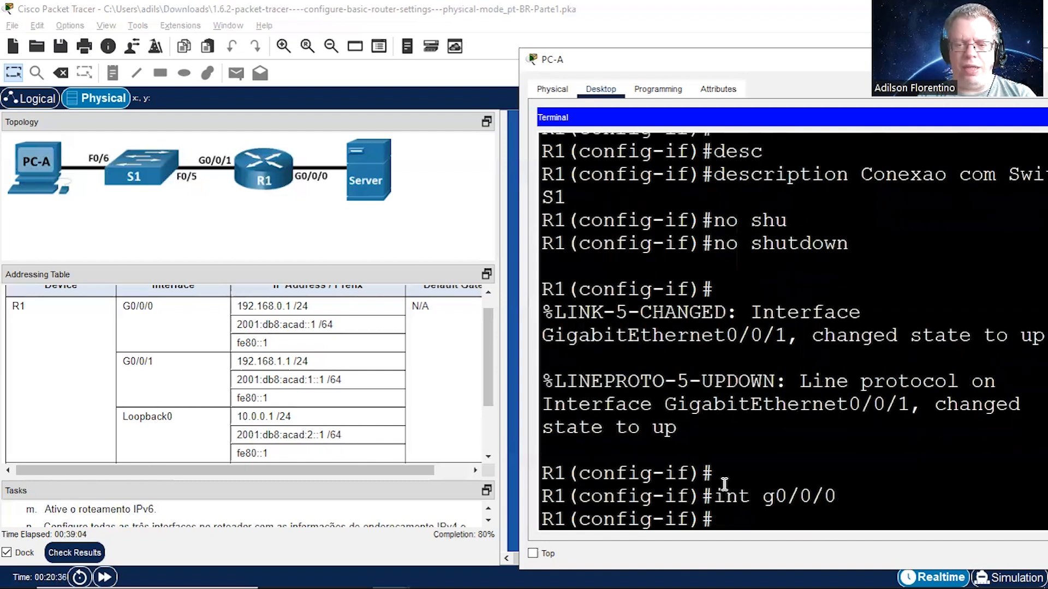
text(no shu)
key(Tab)
key(Return)
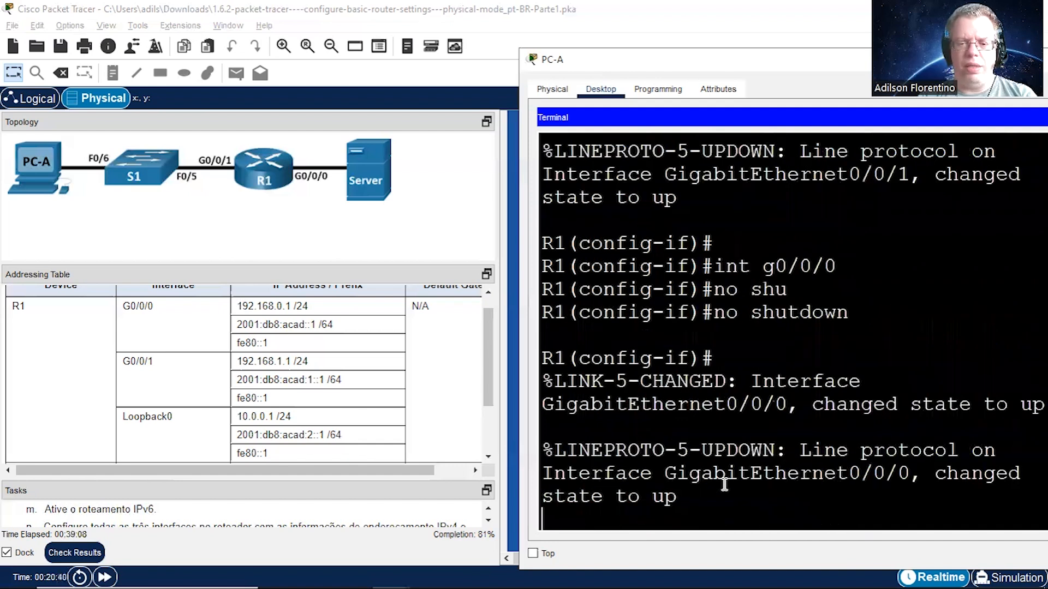
key(Return)
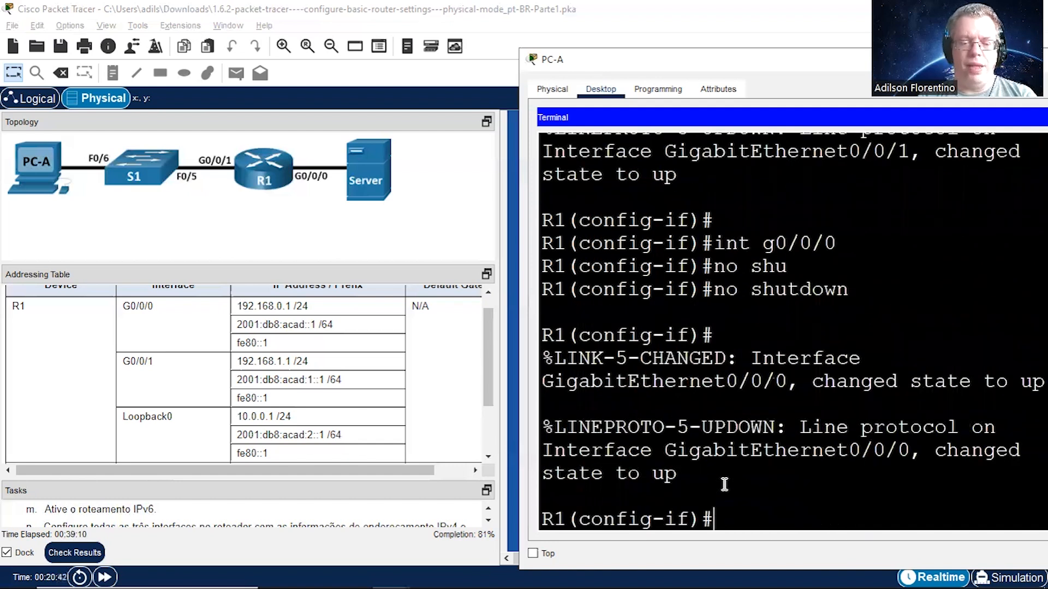
Step: Create the Loopback 0 interface on R1 and enter its configuration mode
text(int loop)
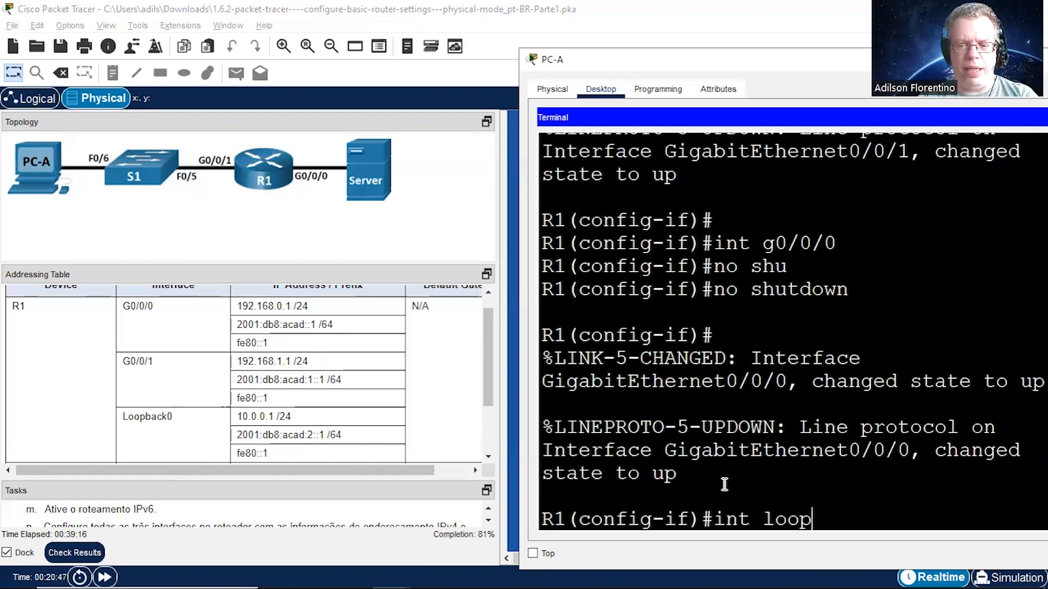
key(Tab)
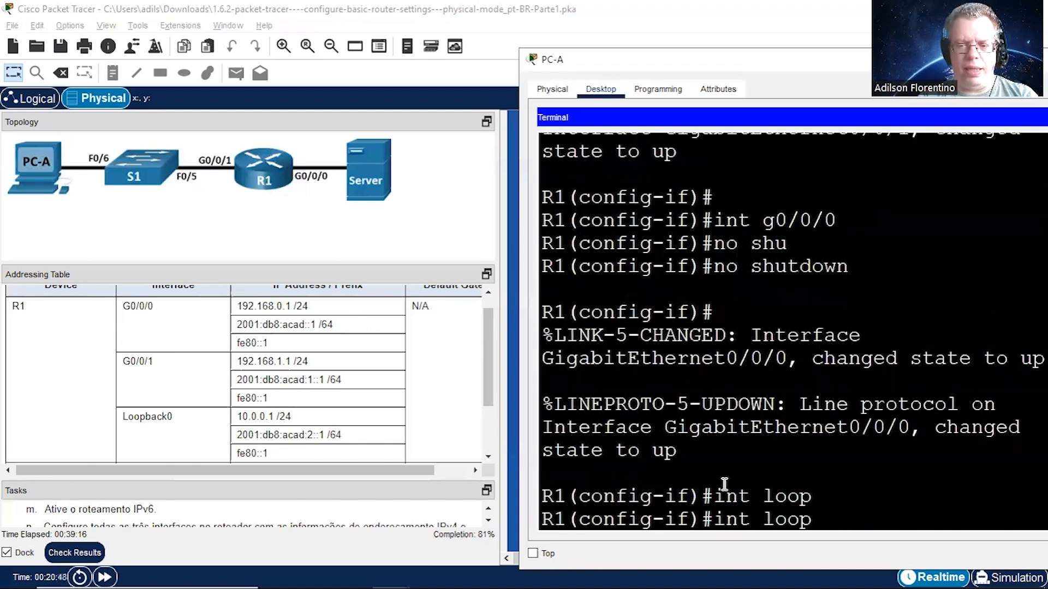
key(BackSpace)
key(BackSpace)
key(BackSpace)
key(BackSpace)
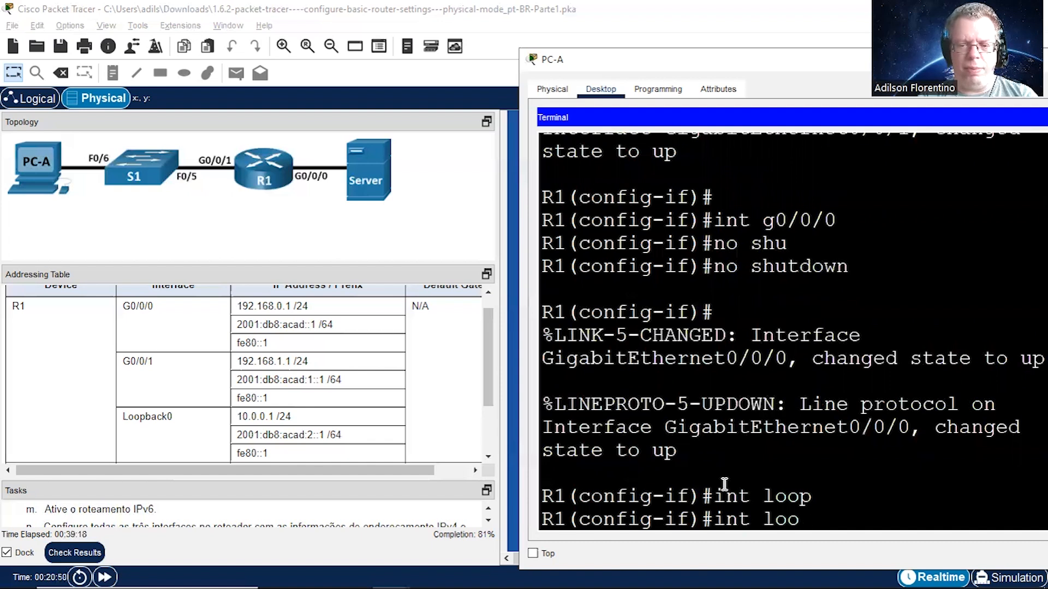
text(Loopback )
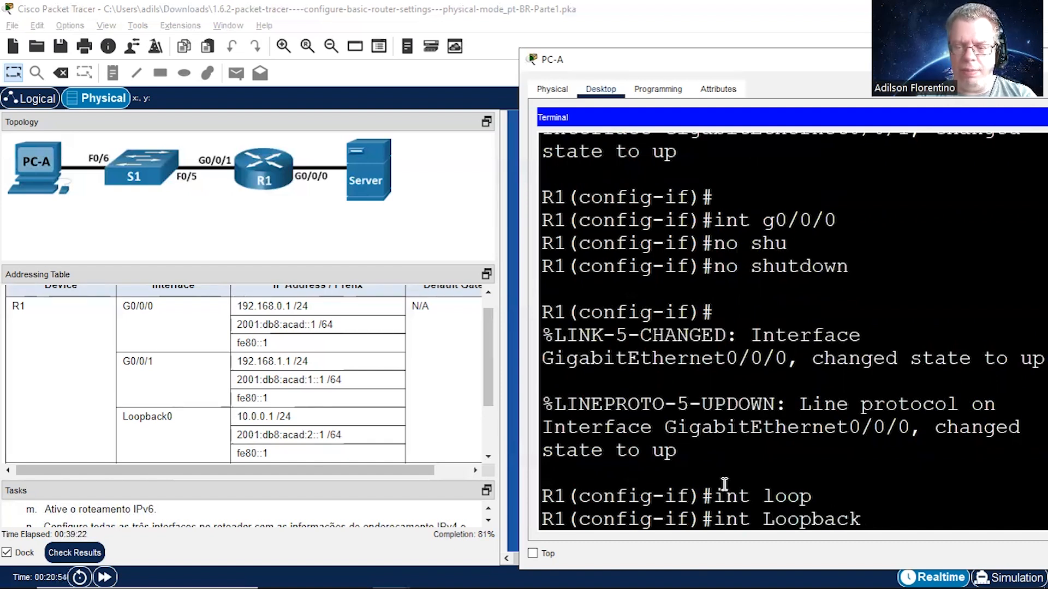
text(0)
key(Return)
key(Return)
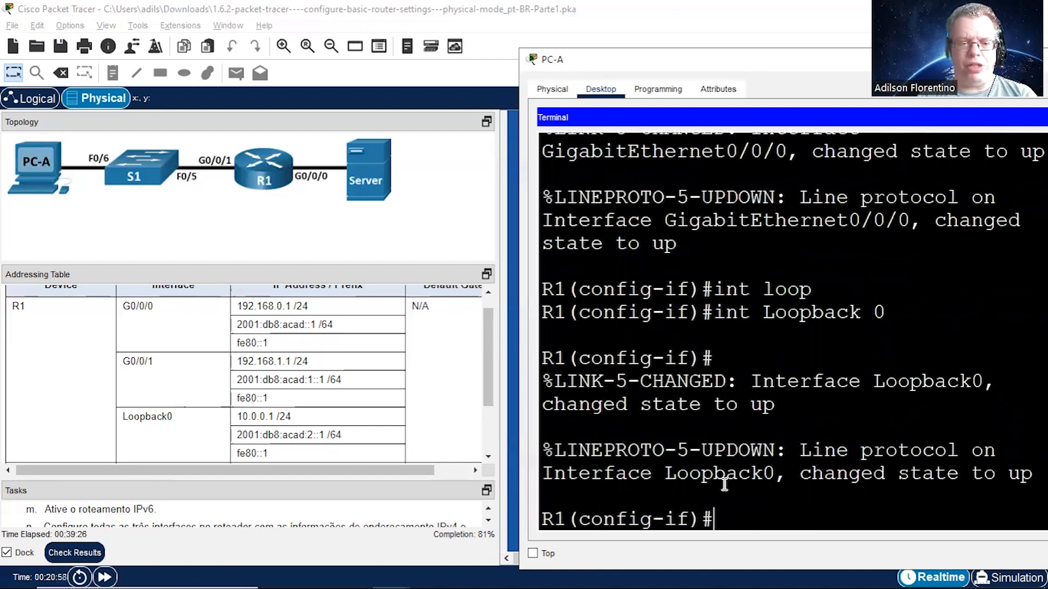
Step: Assign the IPv4 address 10.0.0.1 with mask 255.255.255.0 to R1's Loopback 0 interface
text(ip add)
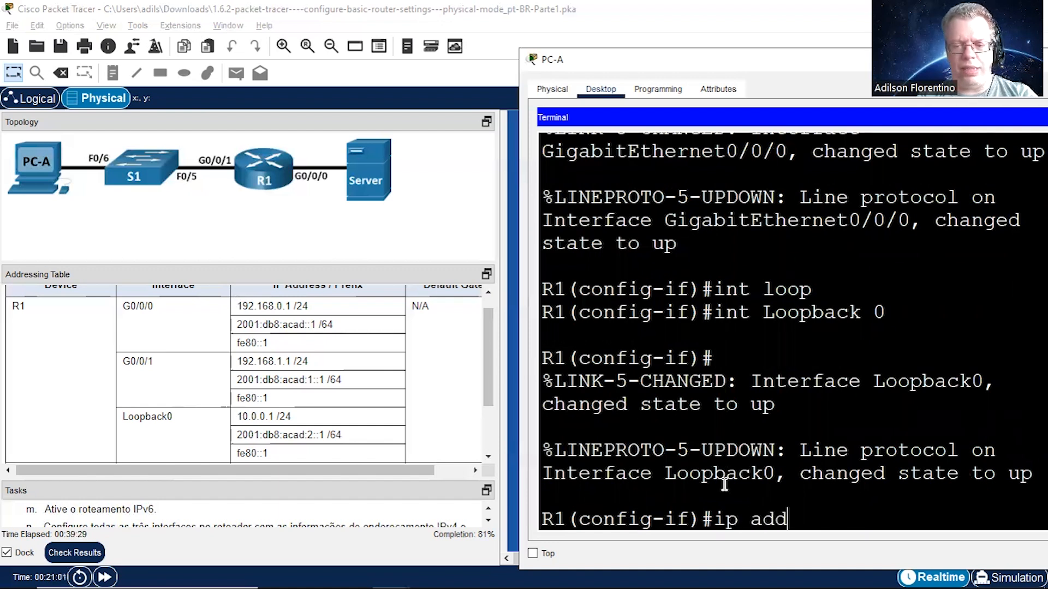
key(Tab)
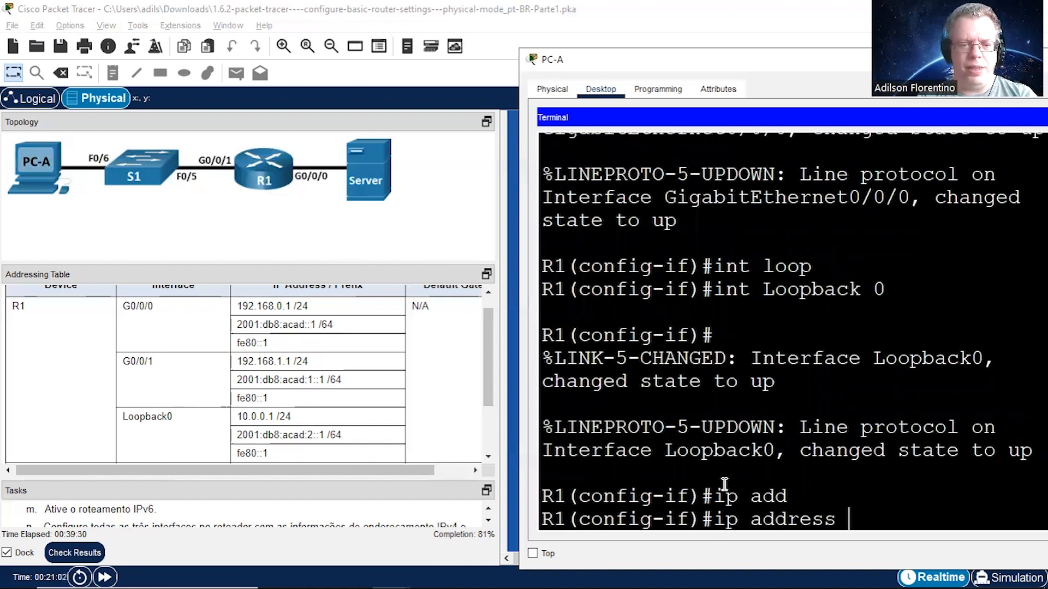
text(10.)
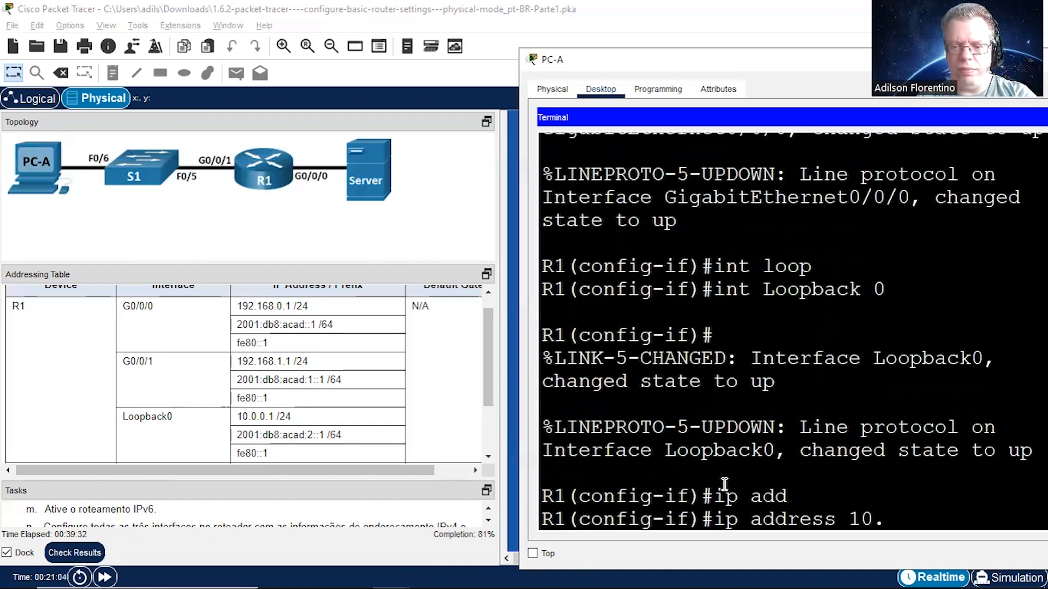
text(0.0.1)
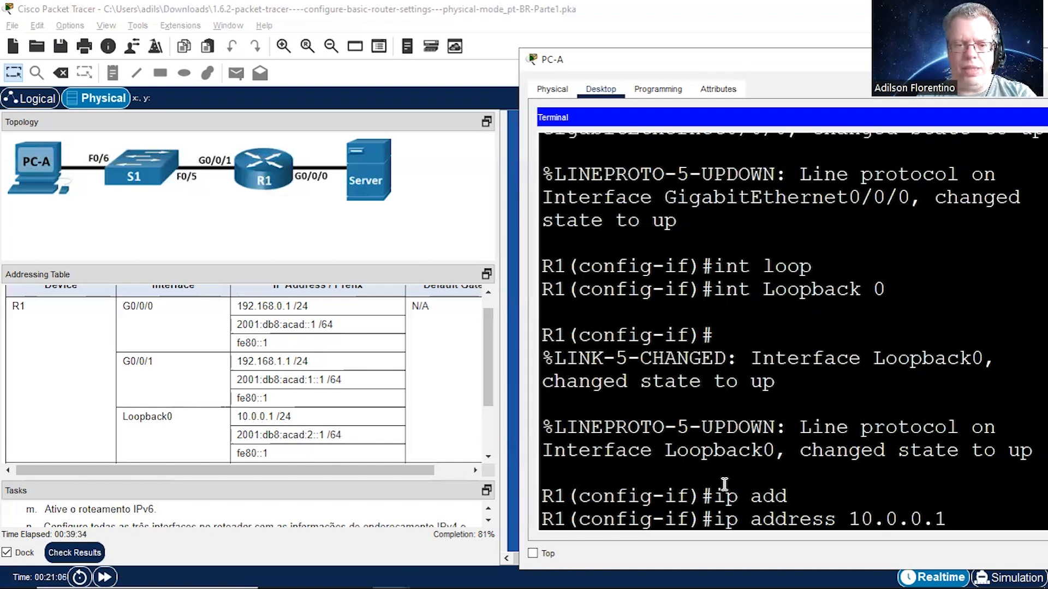
text( 255.255.255.)
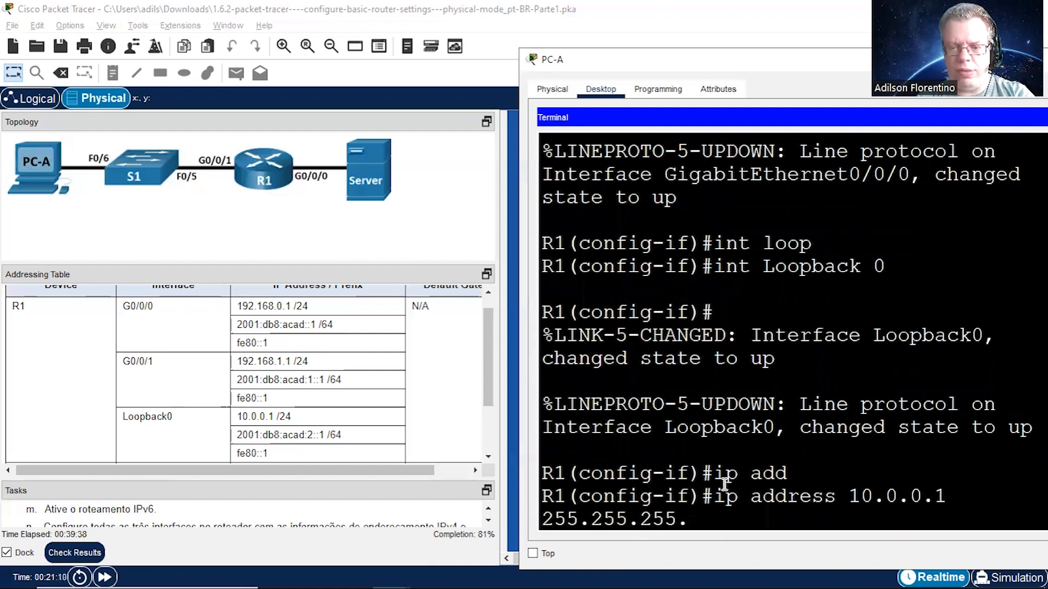
text(0)
key(Return)
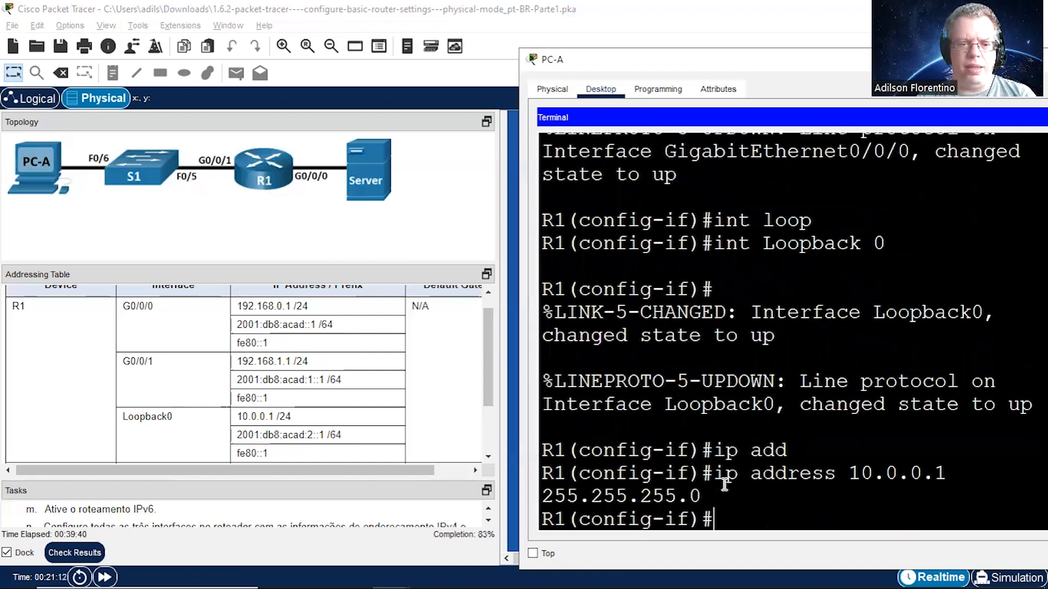
Step: Assign the IPv6 address 2001:db8:acad:2::1/64 to R1's Loopback 0 interface
text(ip)
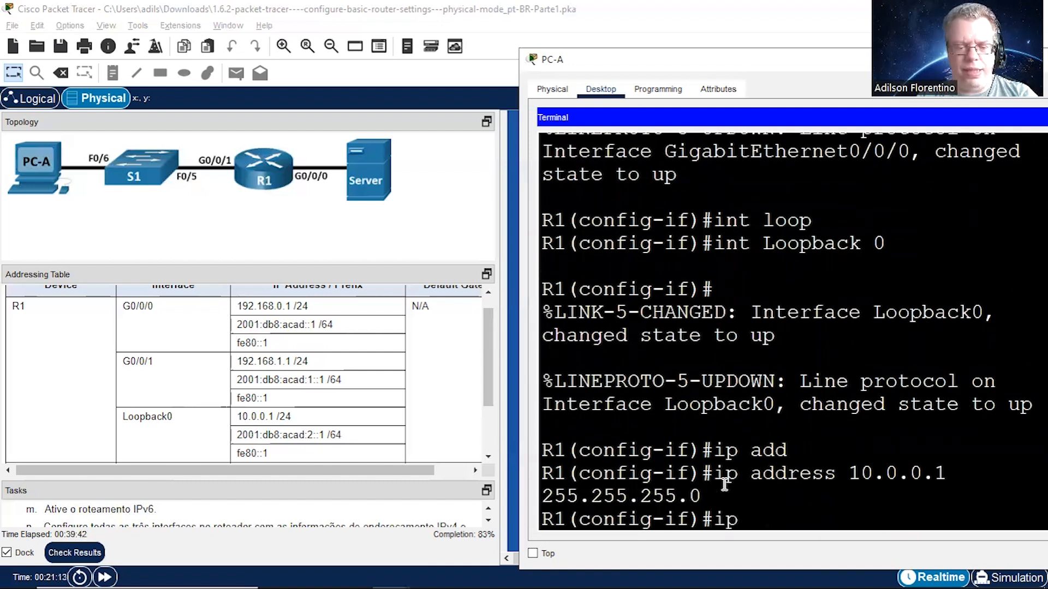
text(v6 add)
key(Tab)
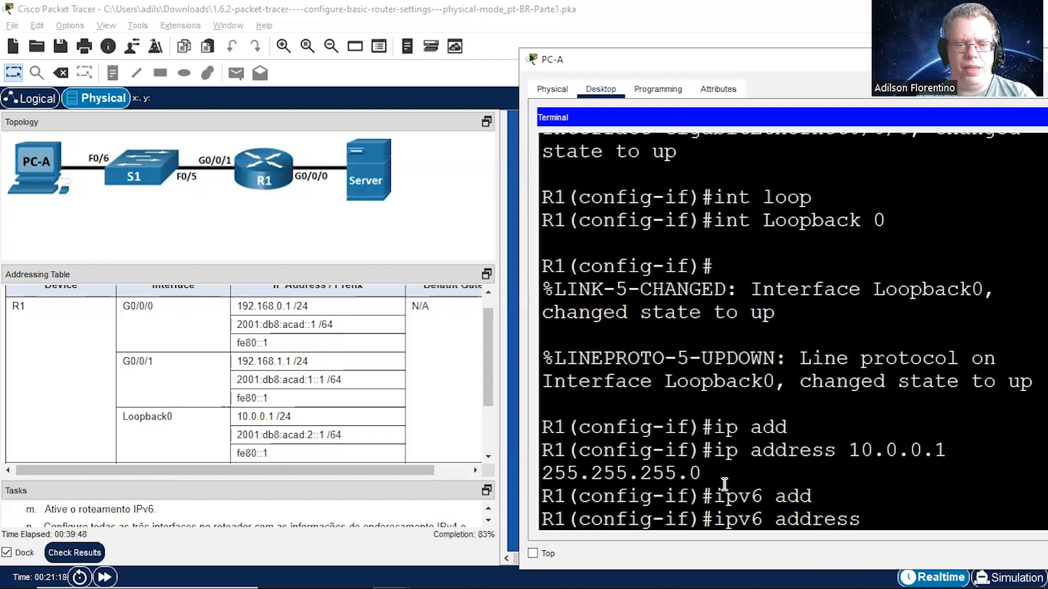
text(2001)
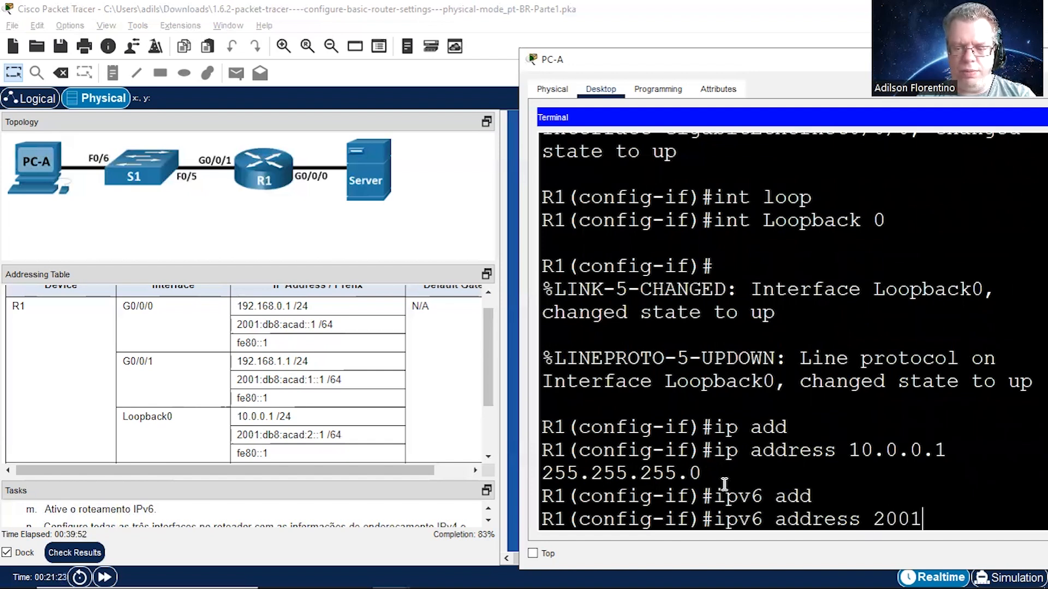
text(:db8:acad:)
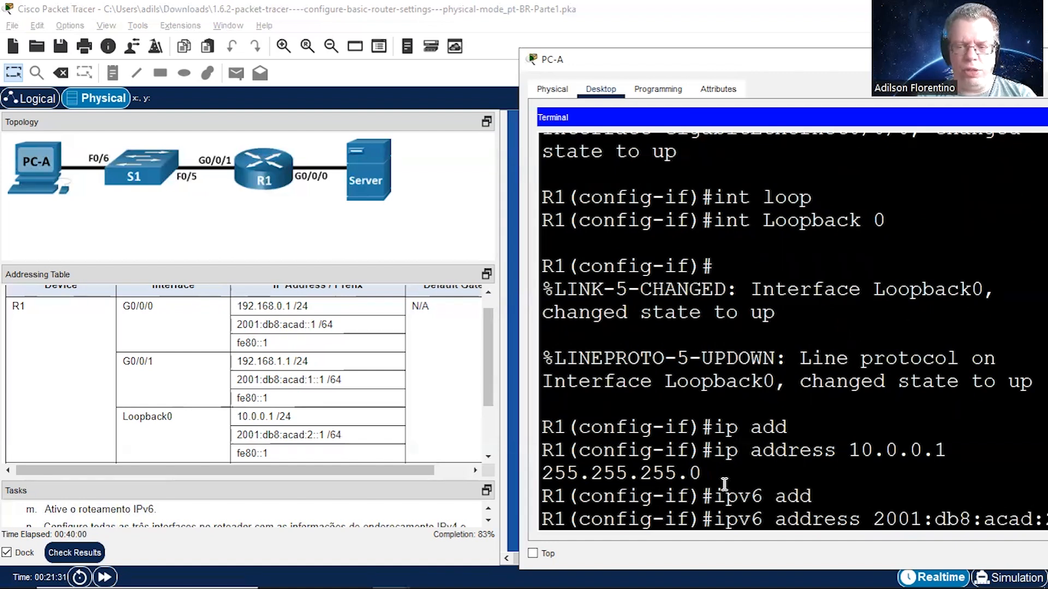
text(2::1/64)
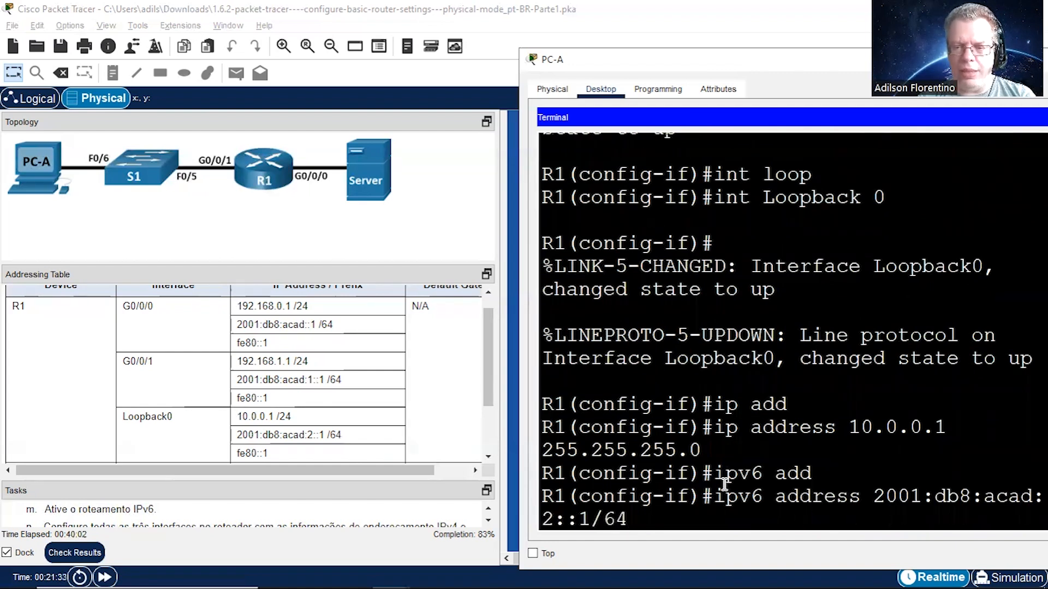
key(Return)
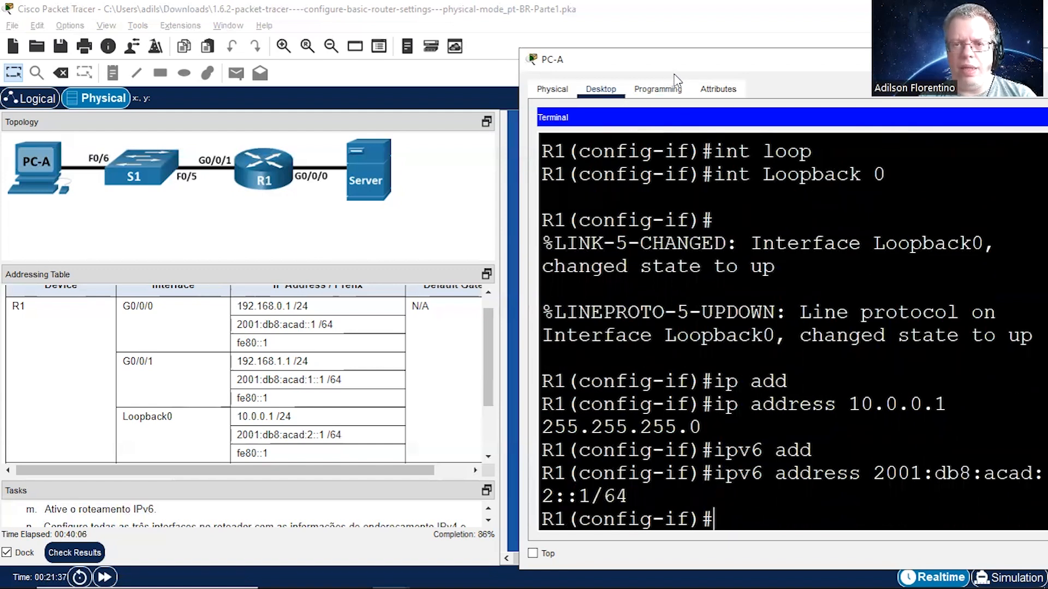
Step: Add the description "Conexao Loopback" to R1's Loopback 0 interface
drag(736, 66, 674, 64)
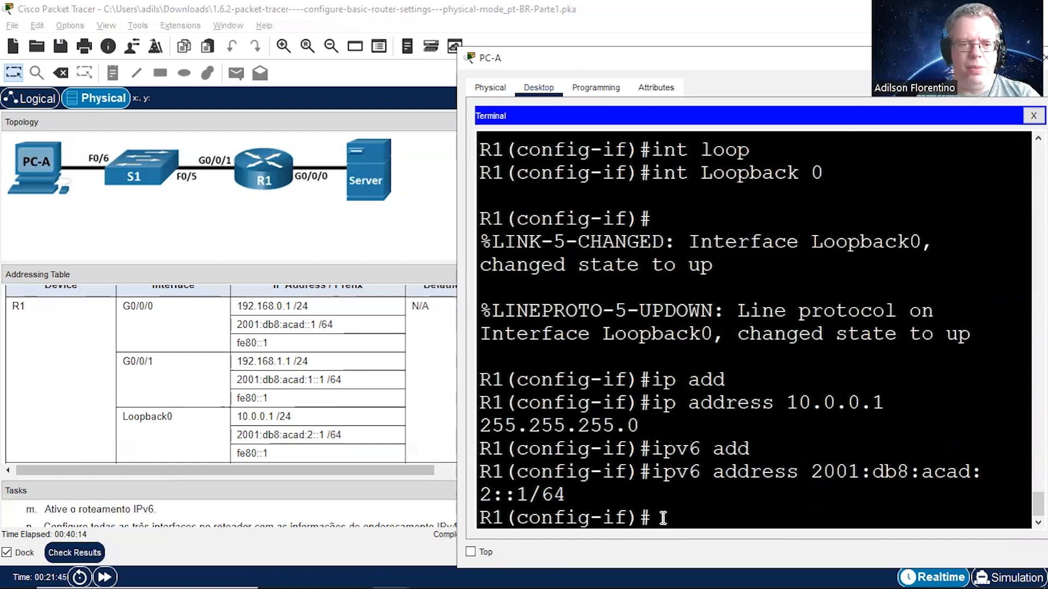
text(desc)
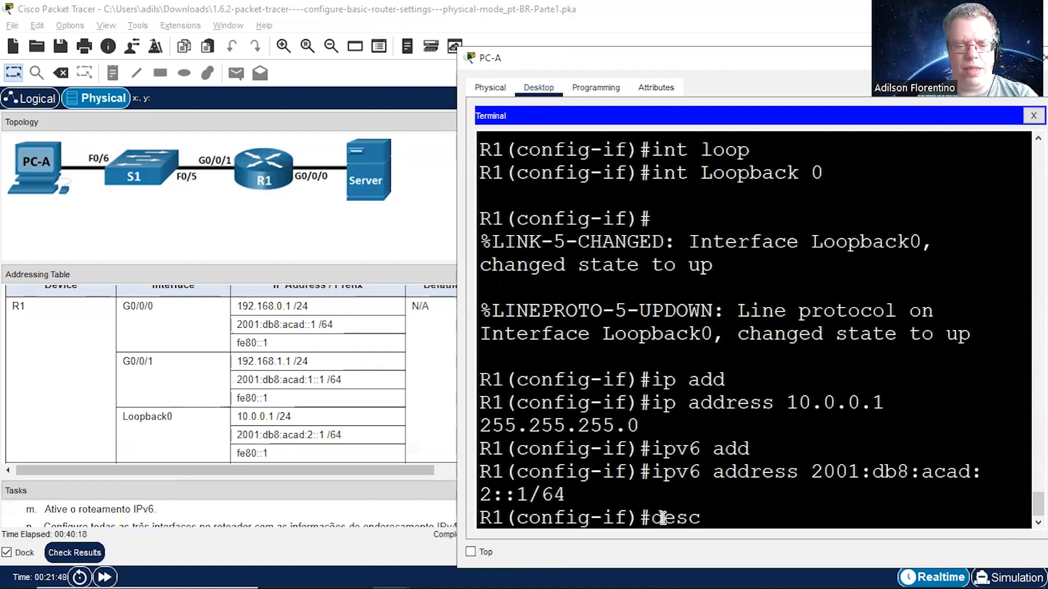
text( Conexao Loopback)
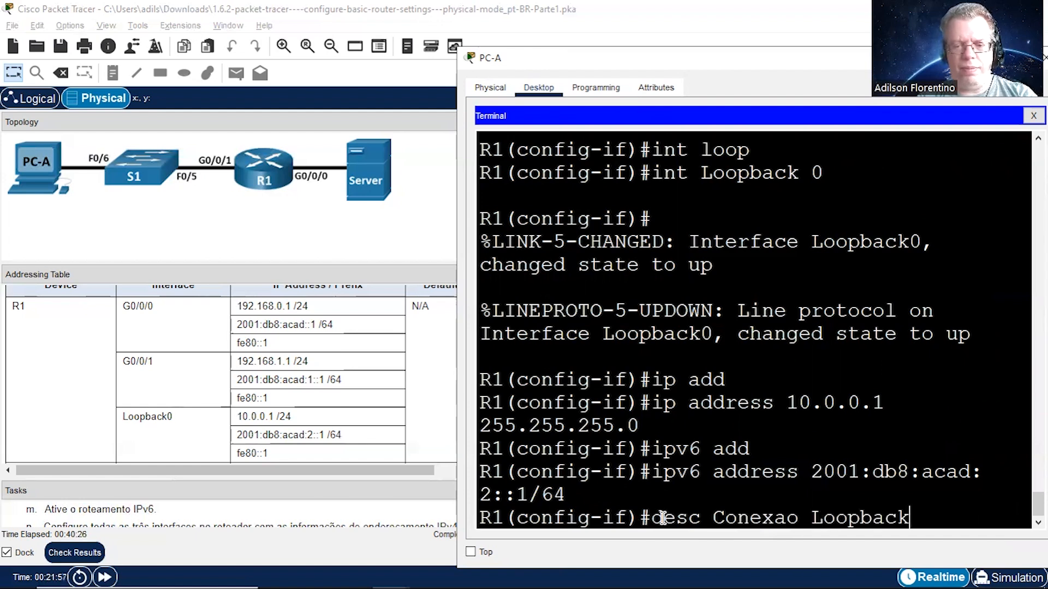
key(Return)
key(Return)
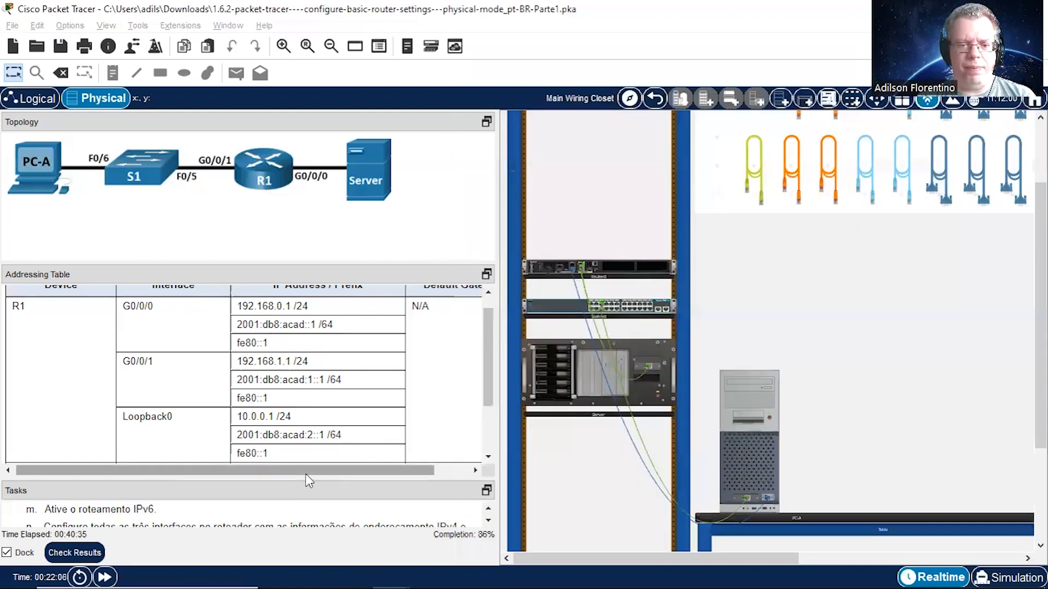
Step: Review the remaining router tasks in the instructions, and return R1's terminal session to global configuration mode
click(313, 473)
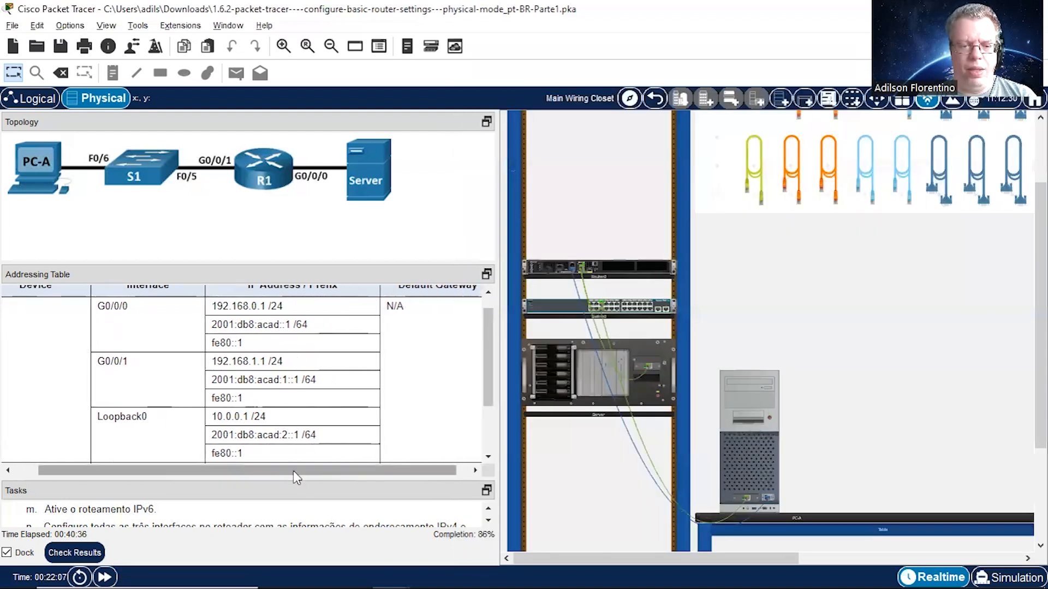
drag(291, 481, 313, 379)
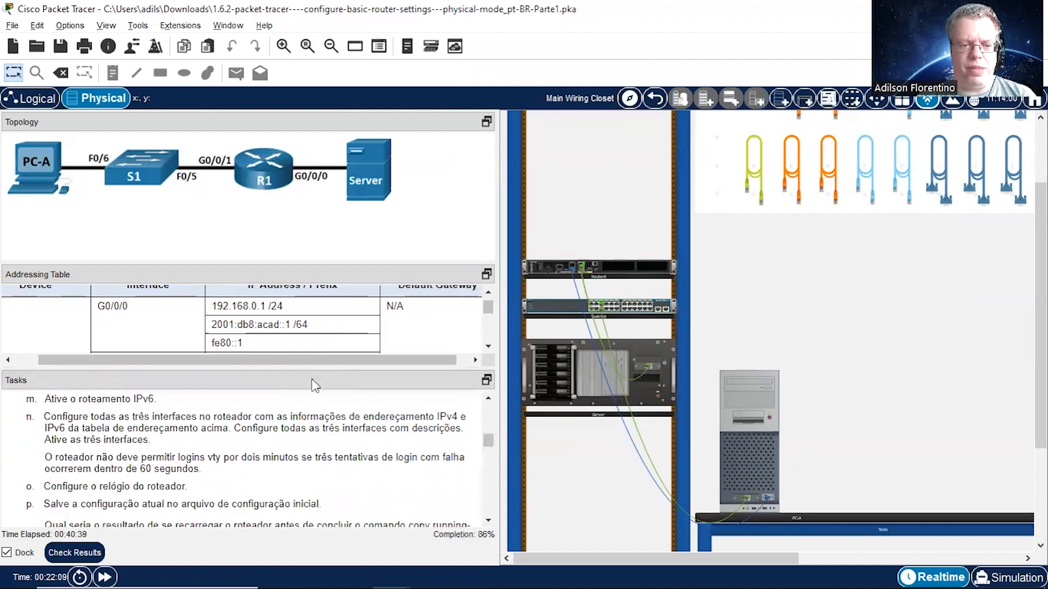
click(489, 522)
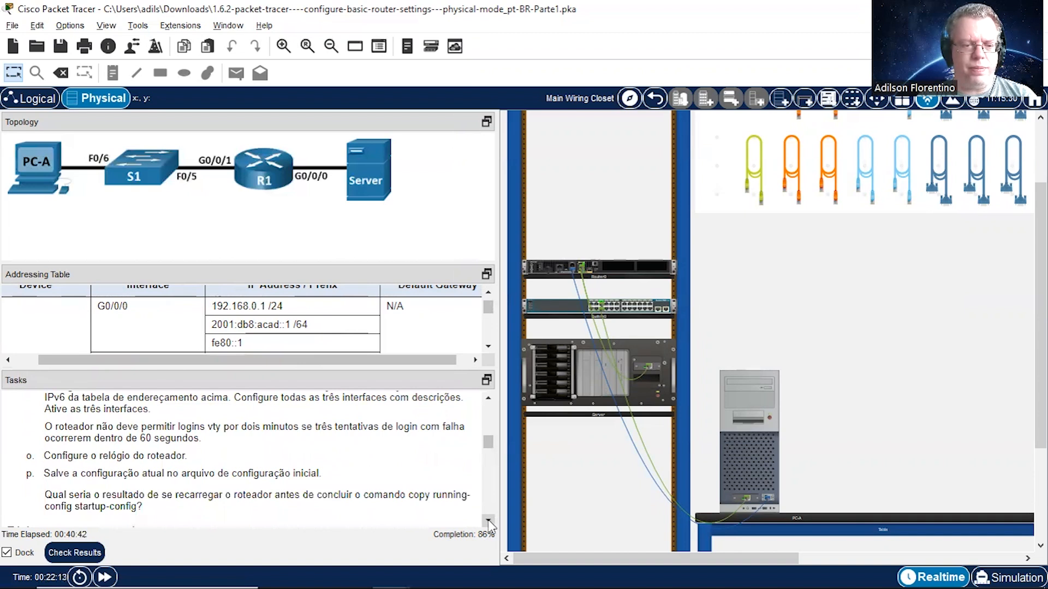
click(488, 399)
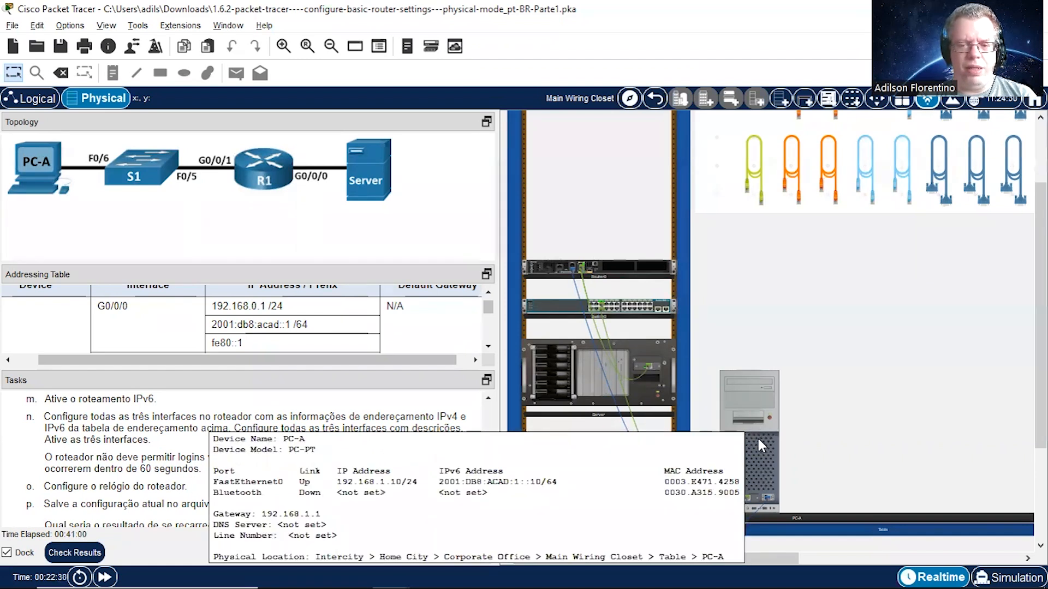
click(758, 436)
text(exit)
key(Return)
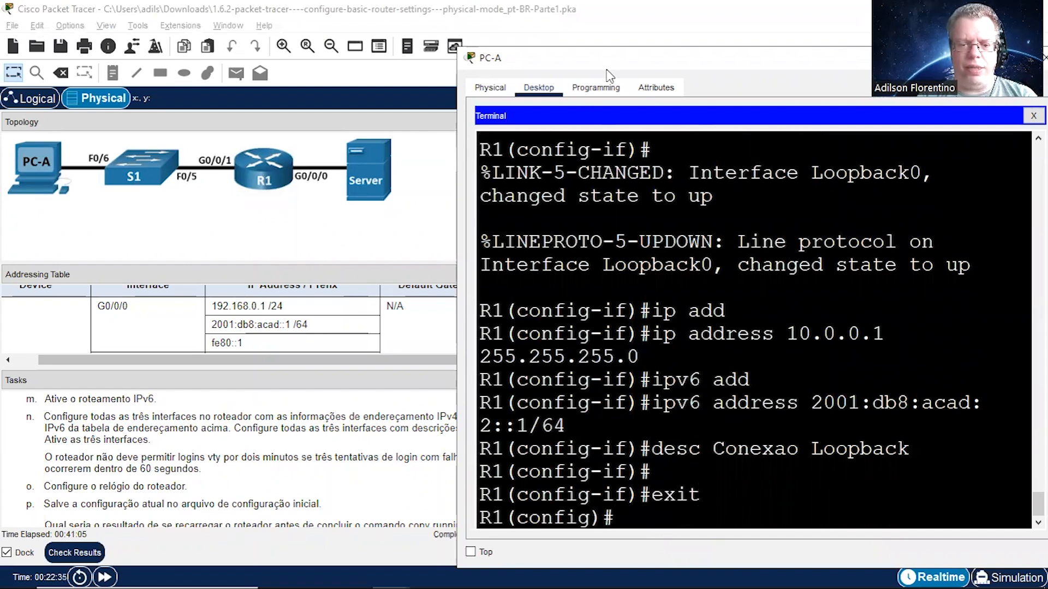
Step: Configure R1 to block logins for 120 seconds after 3 failed attempts within 60 seconds using login block-for
text(log)
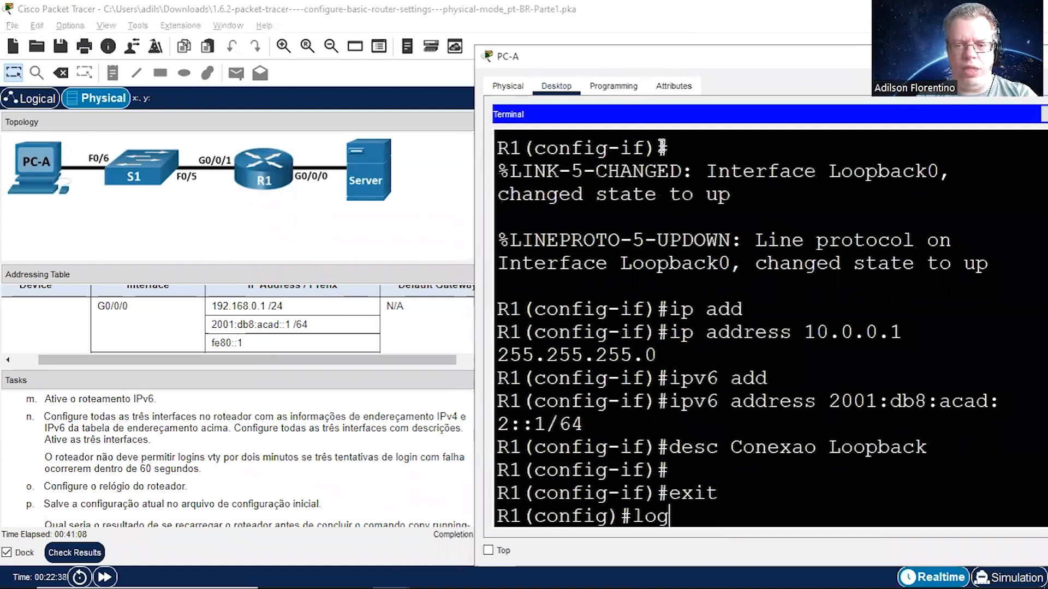
key(Tab)
text(in)
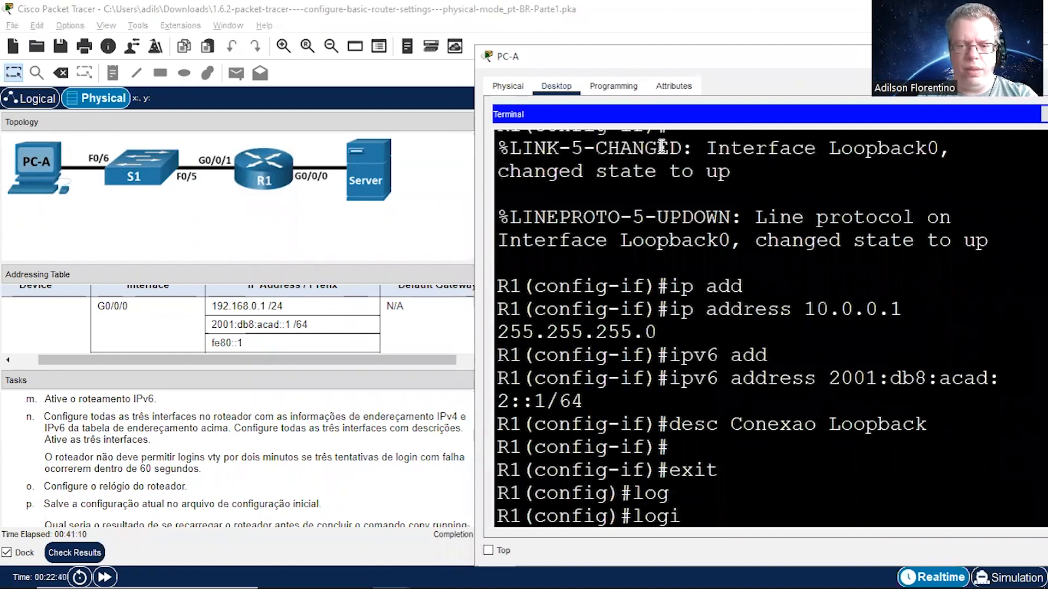
key(Tab)
text(blo)
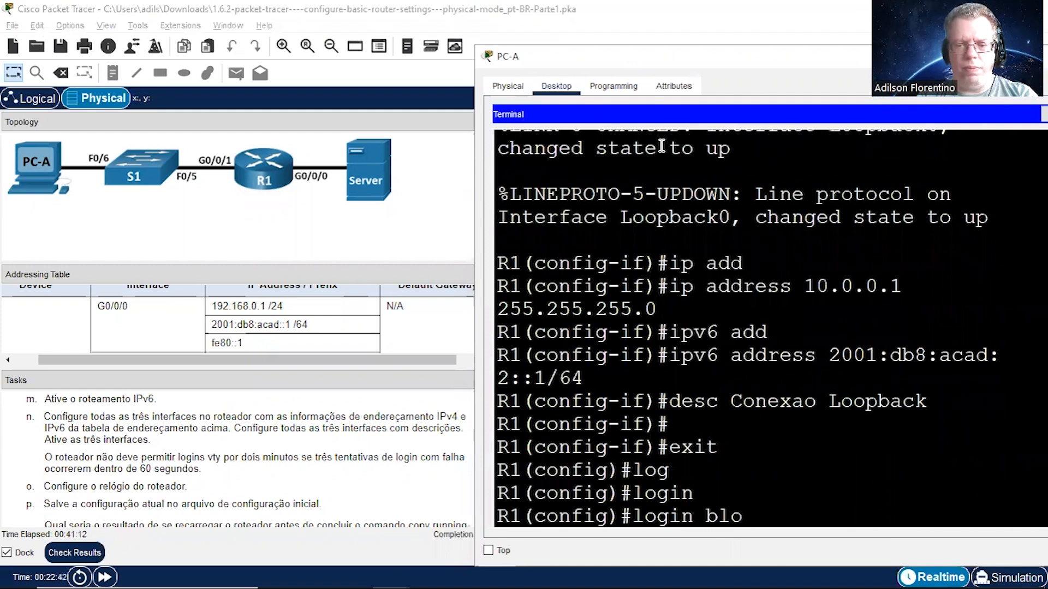
key(Tab)
text(120)
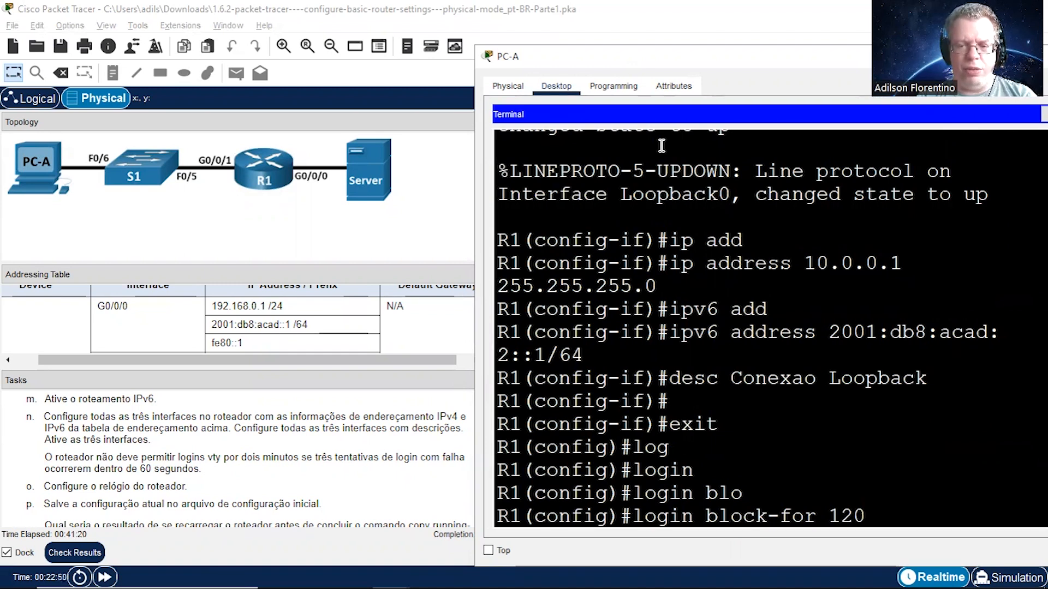
text( ?a)
text(t)
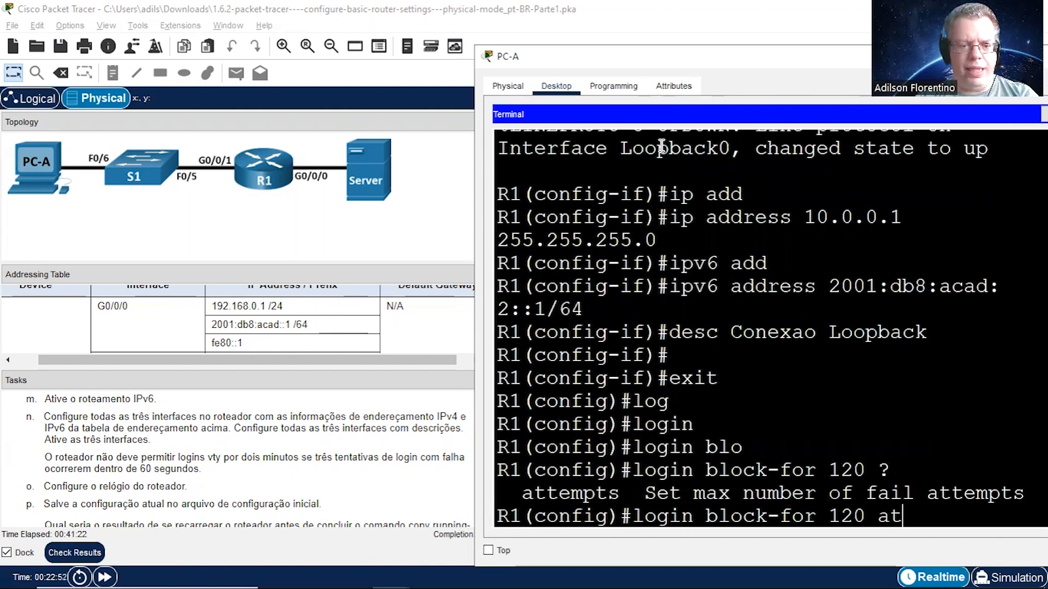
key(Tab)
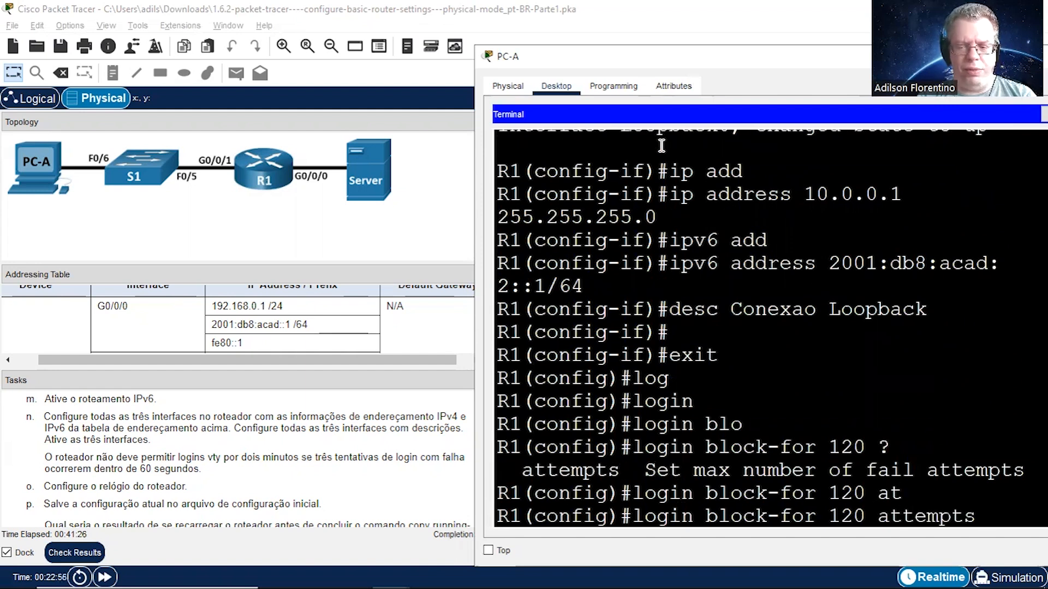
text(3 with)
key(Tab)
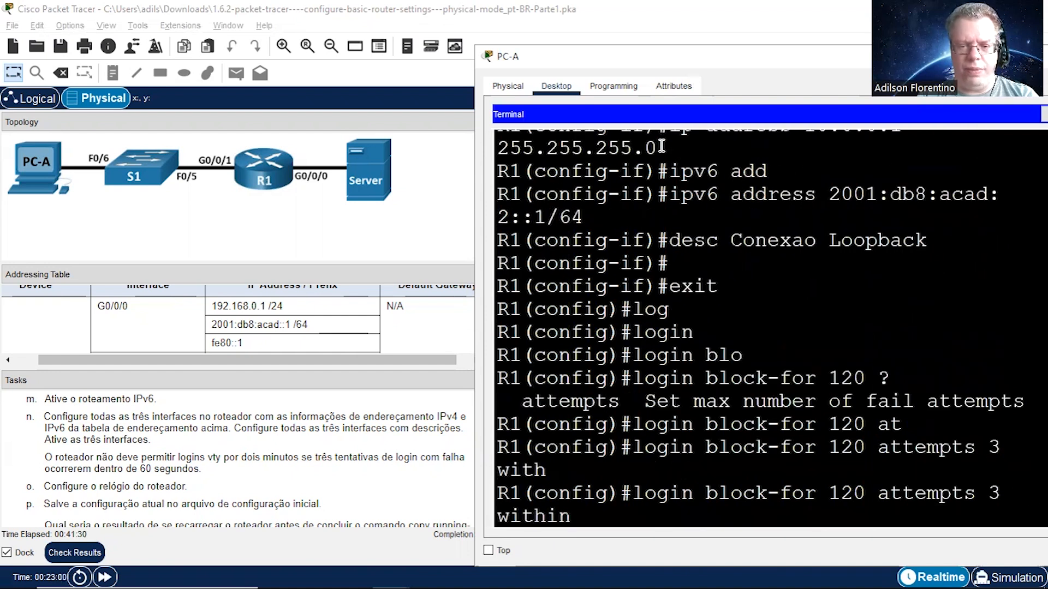
text(60)
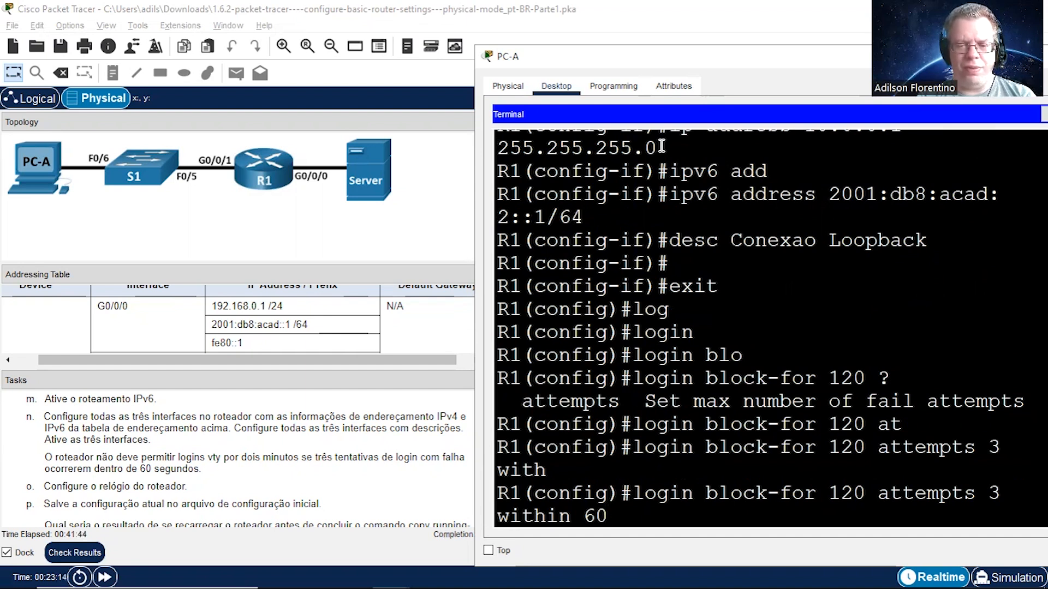
key(Return)
key(Return)
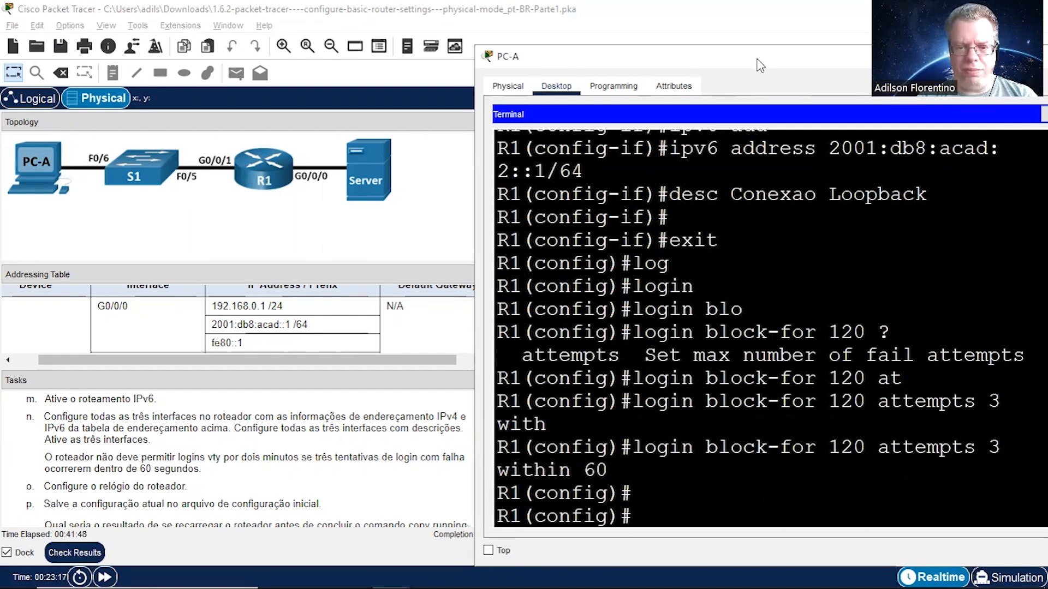
Step: Exit global configuration mode on R1 to return to privileged EXEC mode
drag(757, 64, 776, 71)
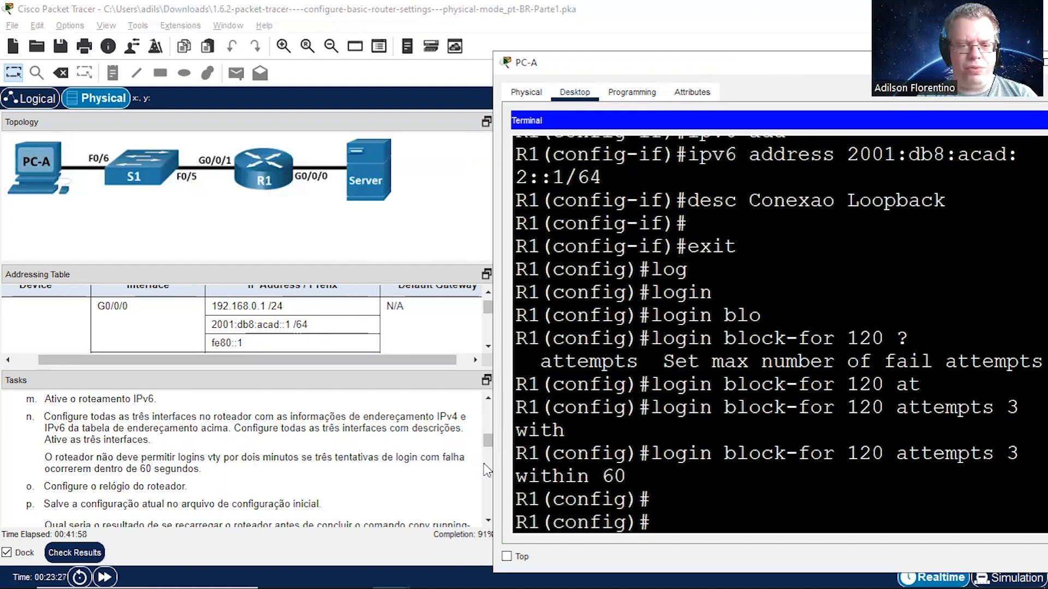
text(exit)
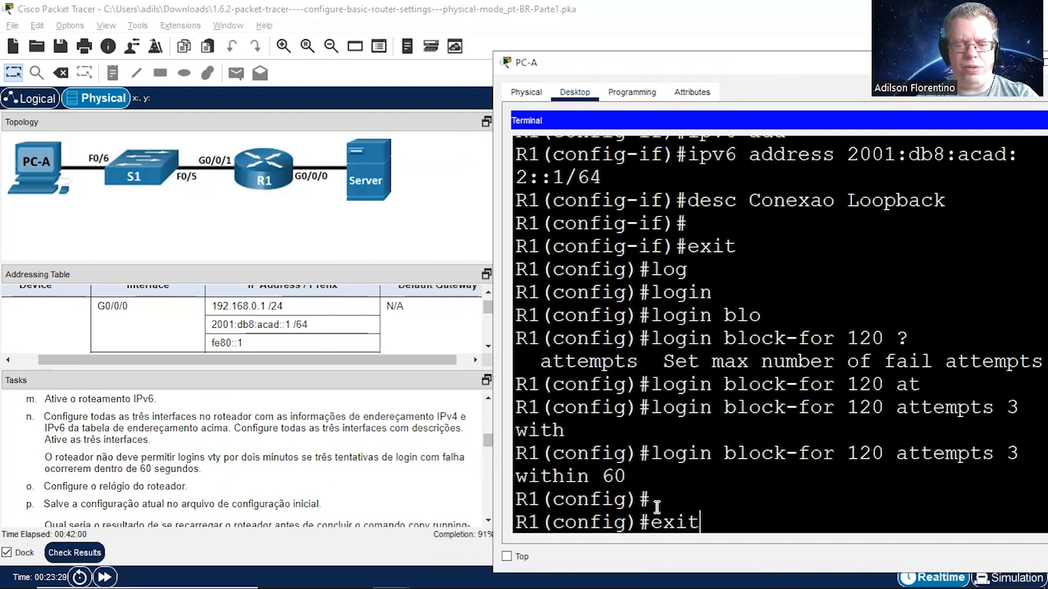
key(Return)
key(Return)
Step: Set R1's clock to 15:25:00 on 17 FEB 2023 with the clock set command
text(clo)
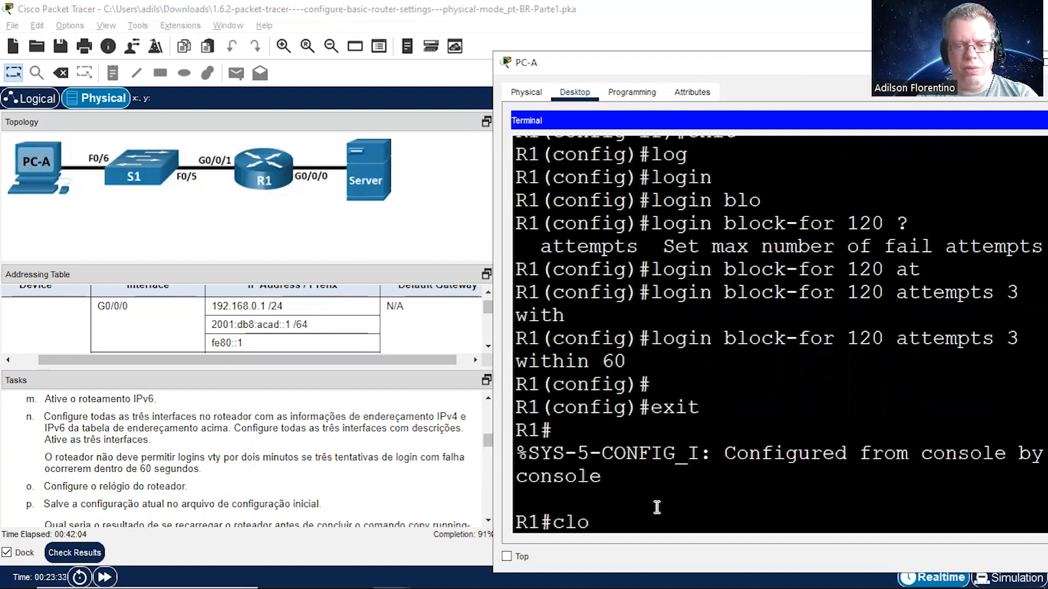
key(Tab)
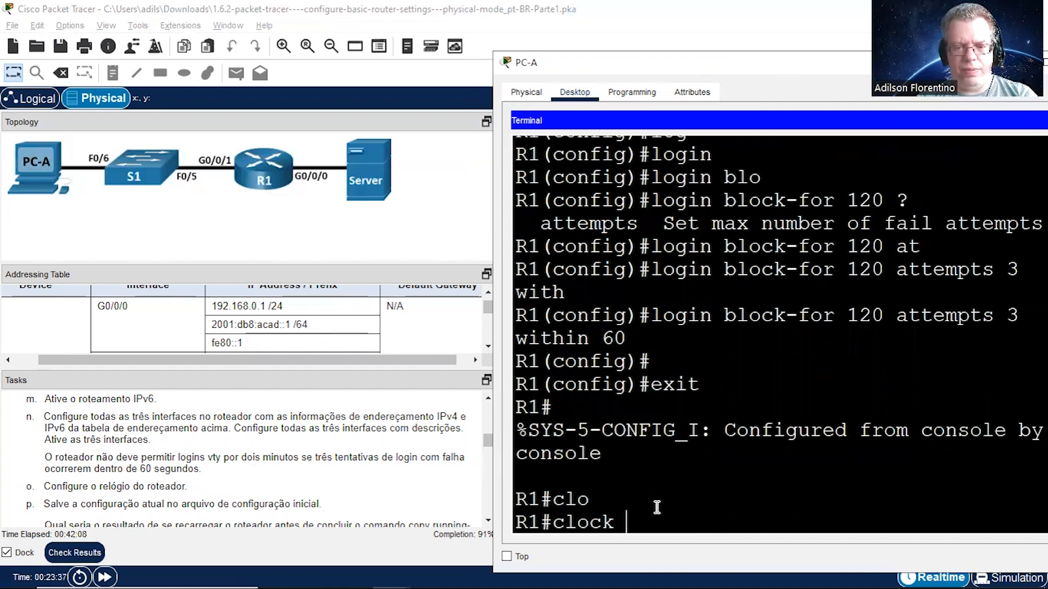
text(?)
text(se)
key(Tab)
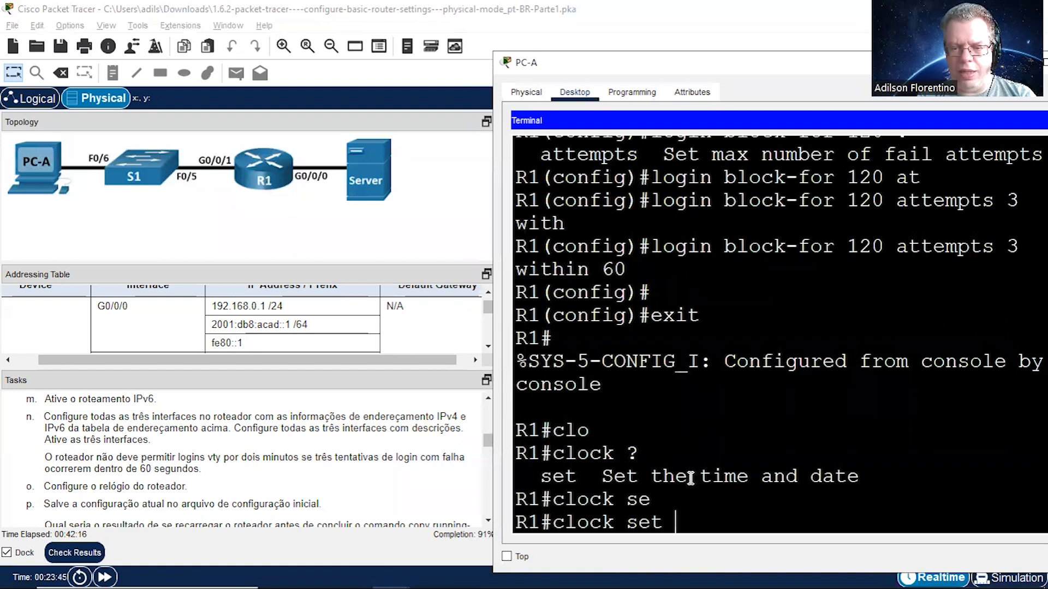
text(15:)
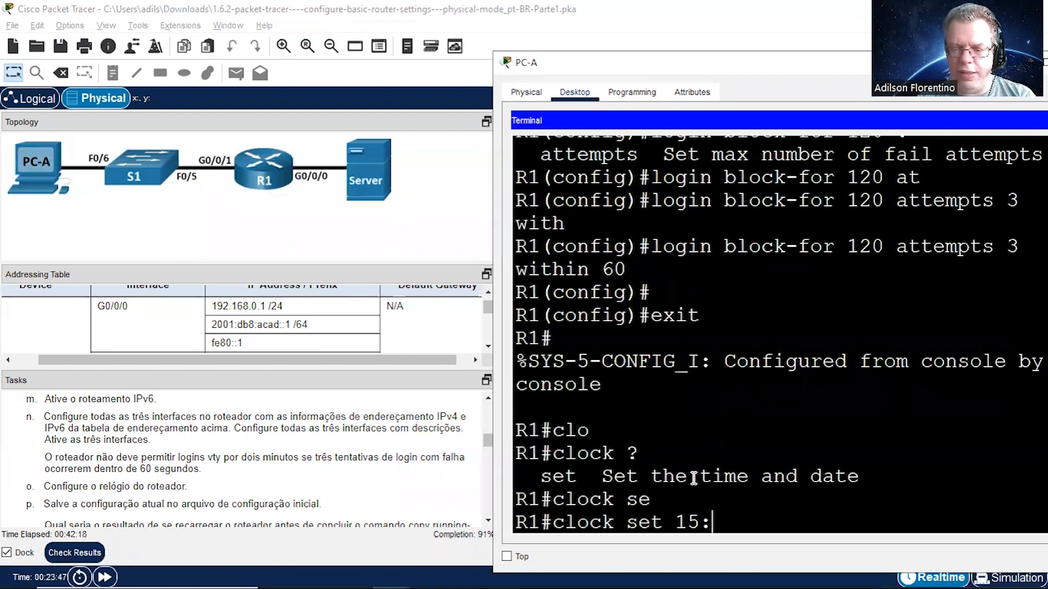
text(25:00)
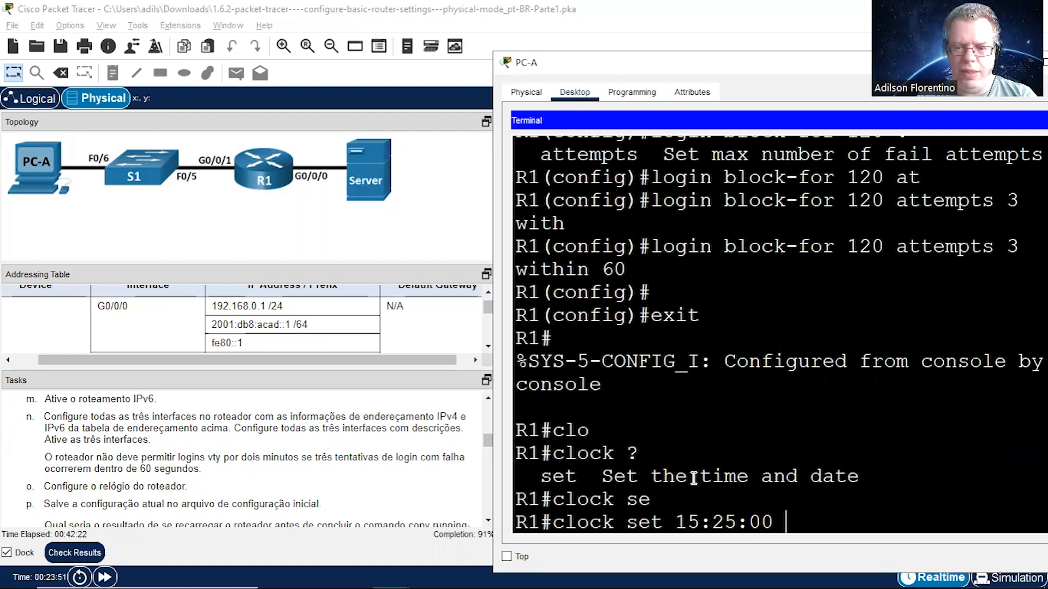
text( 17 )
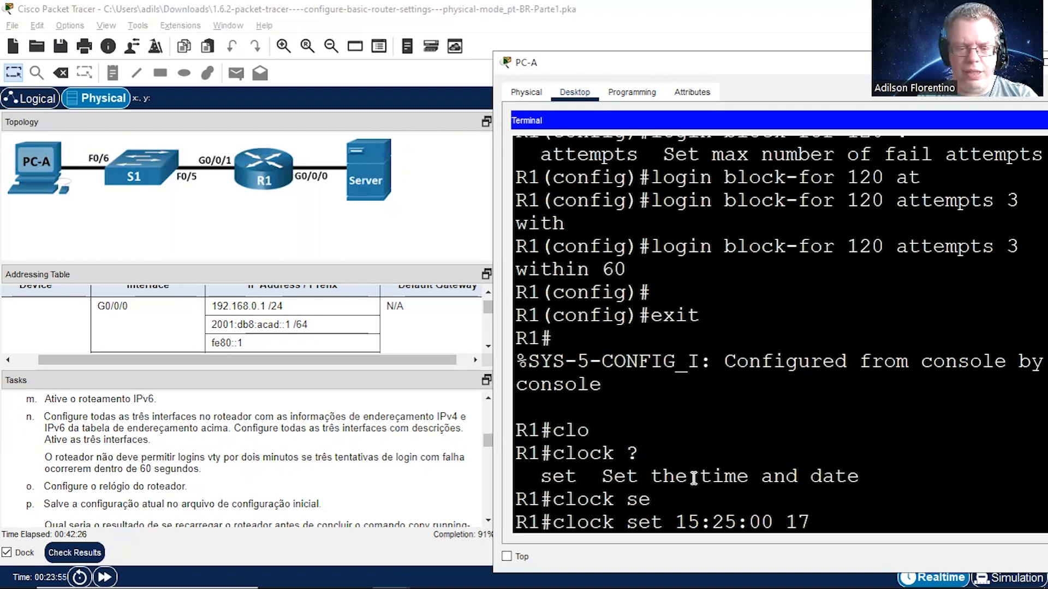
text(fe)
key(Tab)
key(BackSpace)
key(BackSpace)
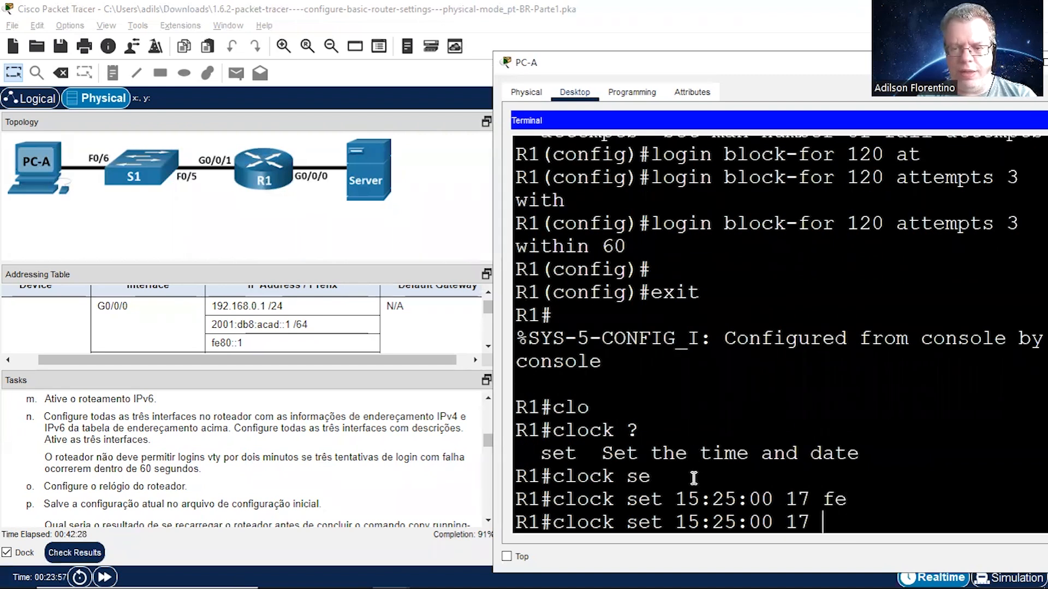
text(?)
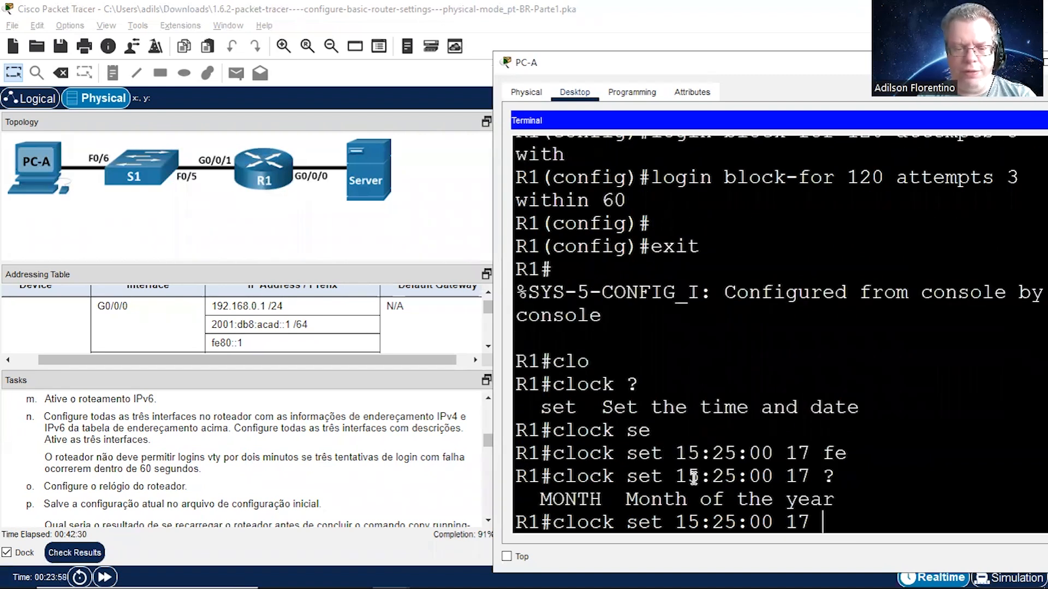
text(FEB )
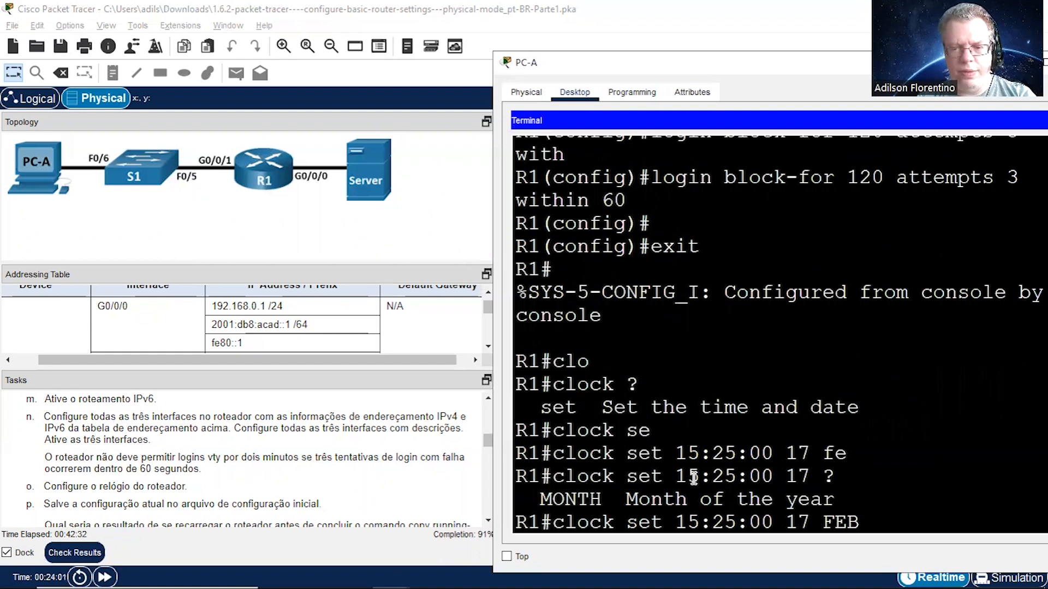
text(2023)
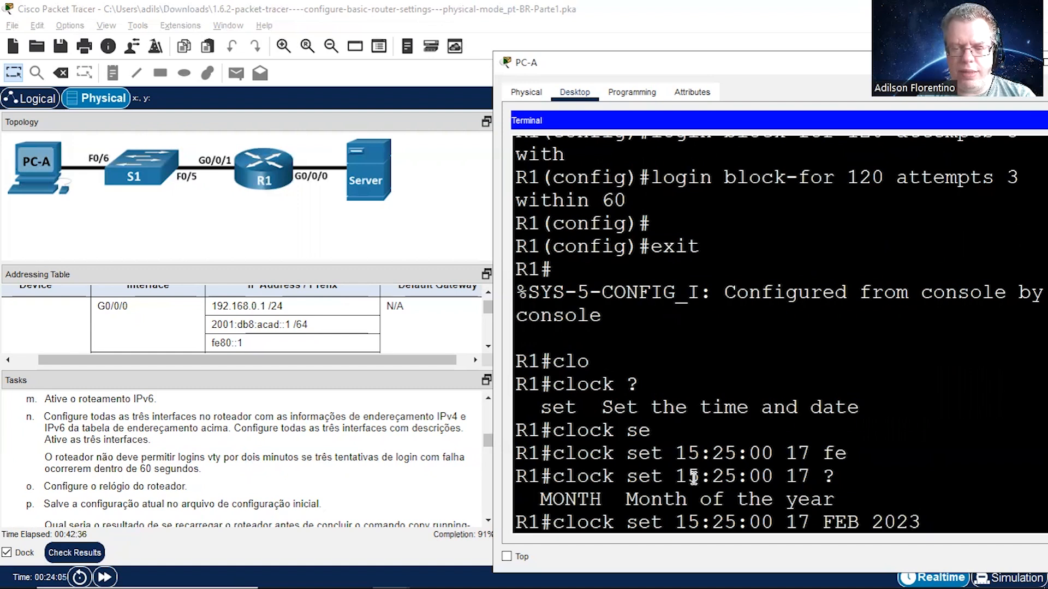
key(Return)
key(Return)
key(Return)
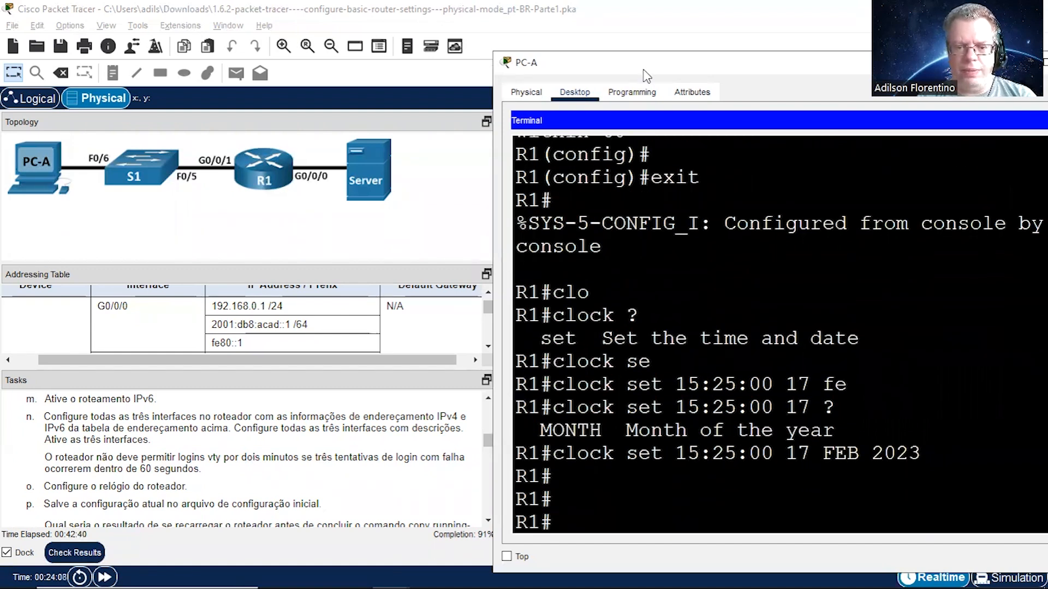
Step: Save R1's running configuration to startup-config with the copy command, accepting the default destination filename
drag(647, 75, 668, 79)
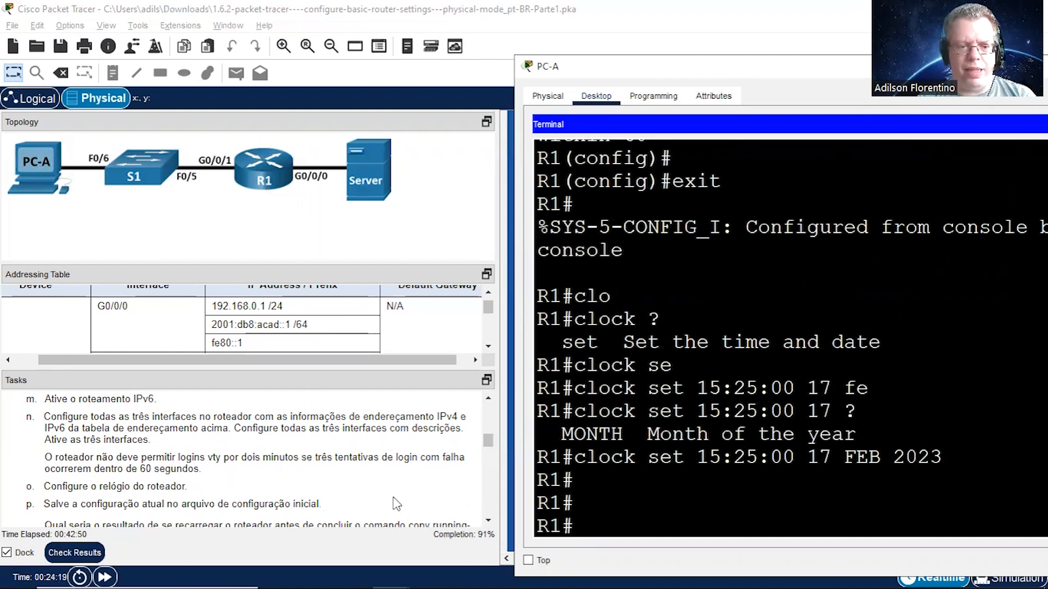
text(COPY runn)
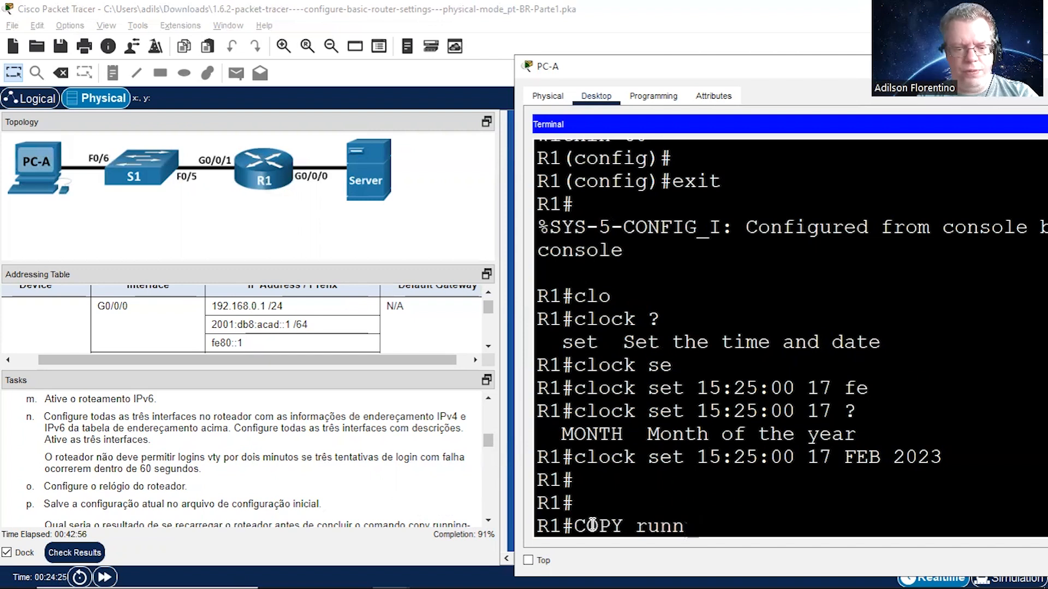
text( sta)
key(Tab)
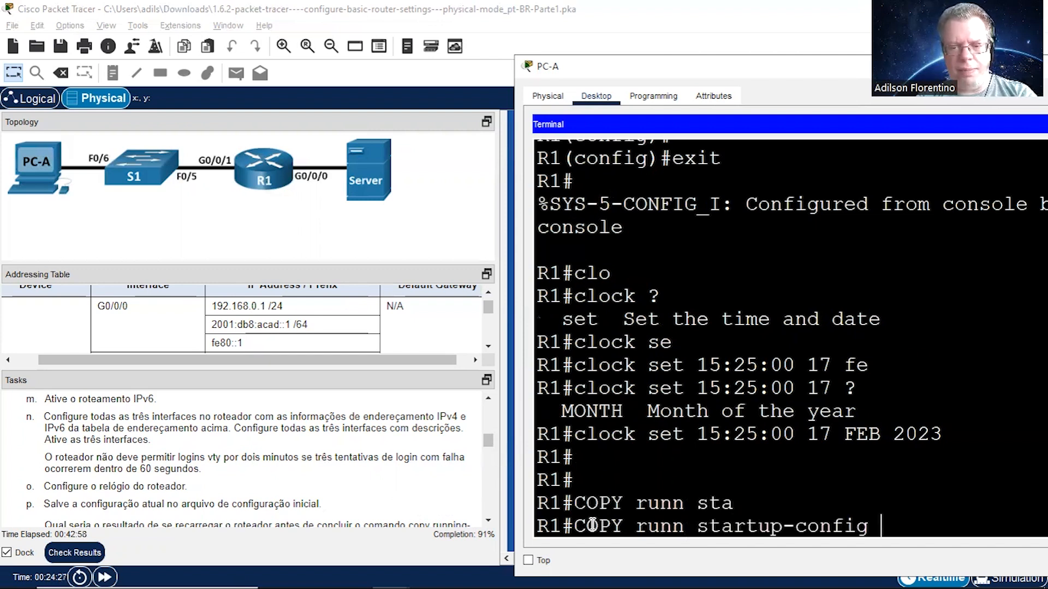
key(Return)
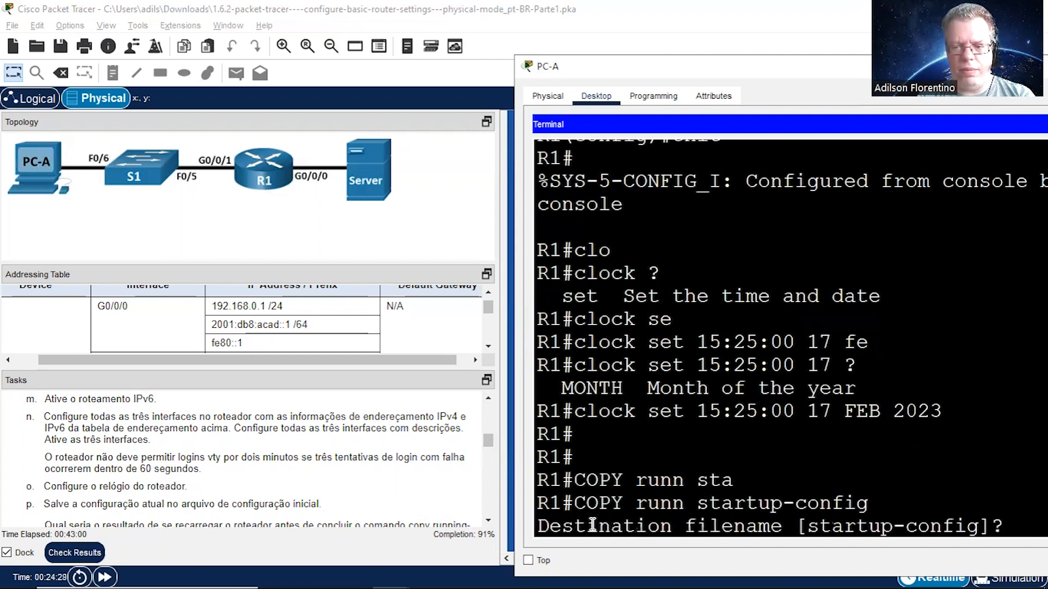
key(Return)
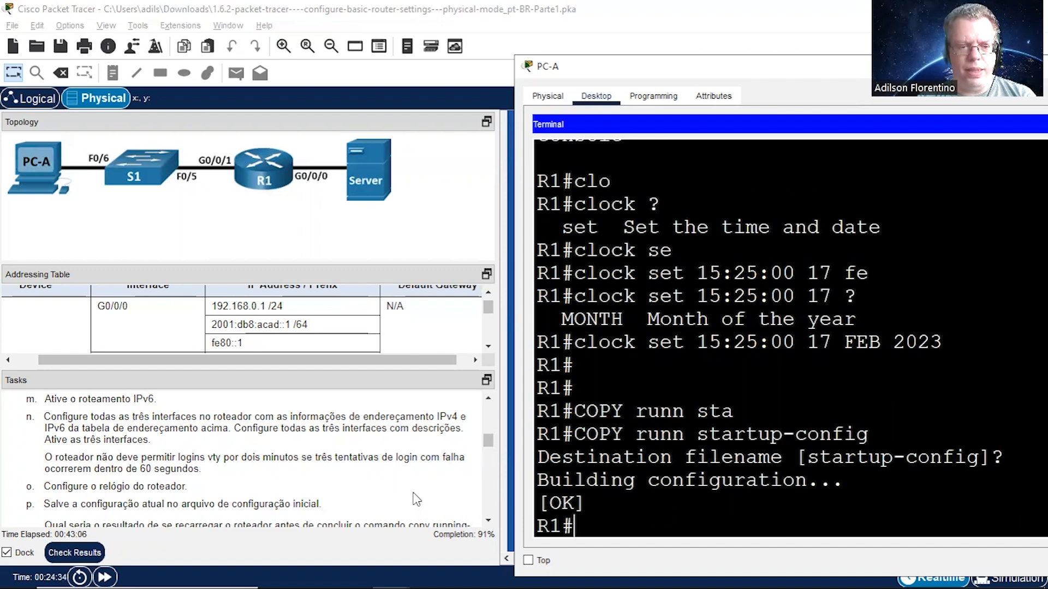
Step: Read the question about reloading the router before saving and the start of Etapa 3 on network connectivity in the task instructions
click(489, 522)
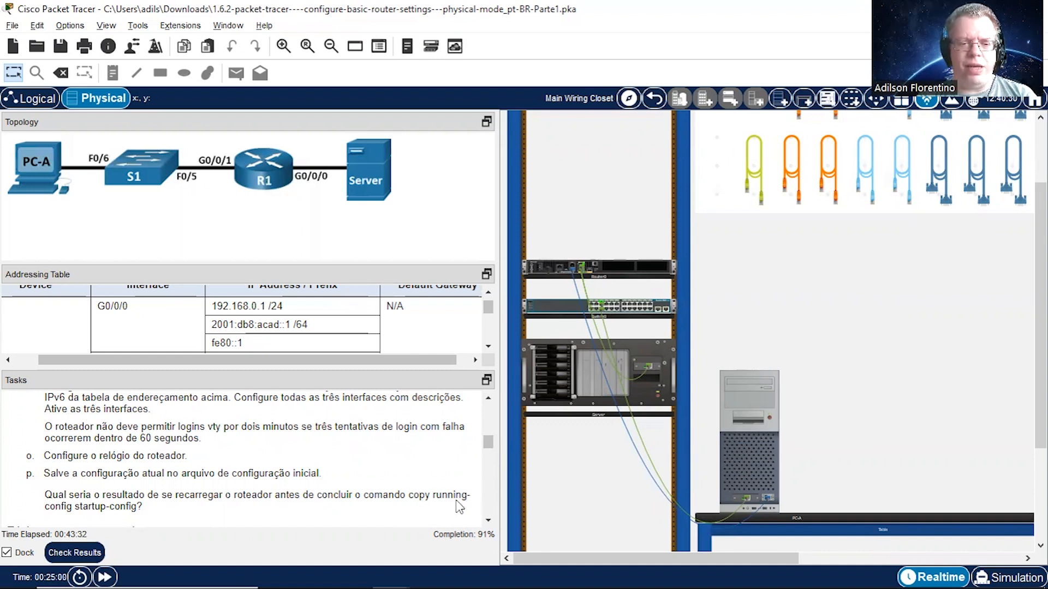
click(489, 521)
click(488, 521)
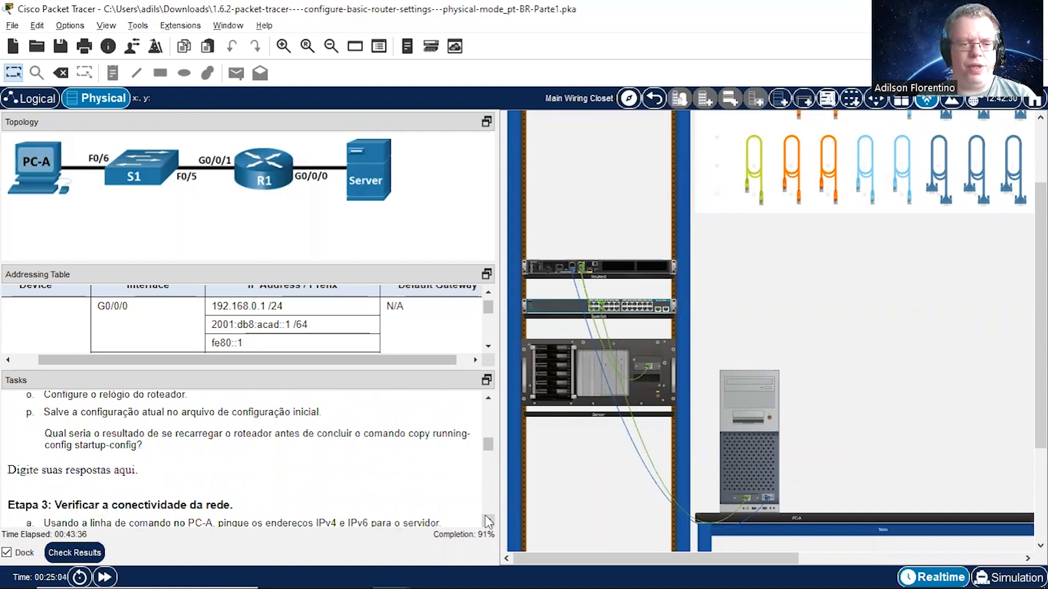
click(488, 521)
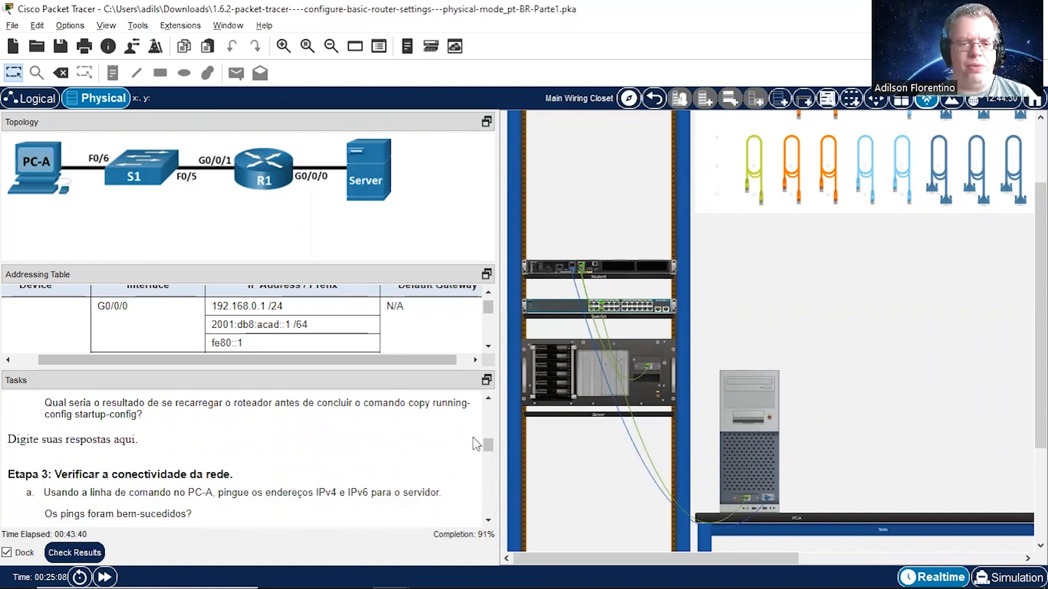
click(488, 401)
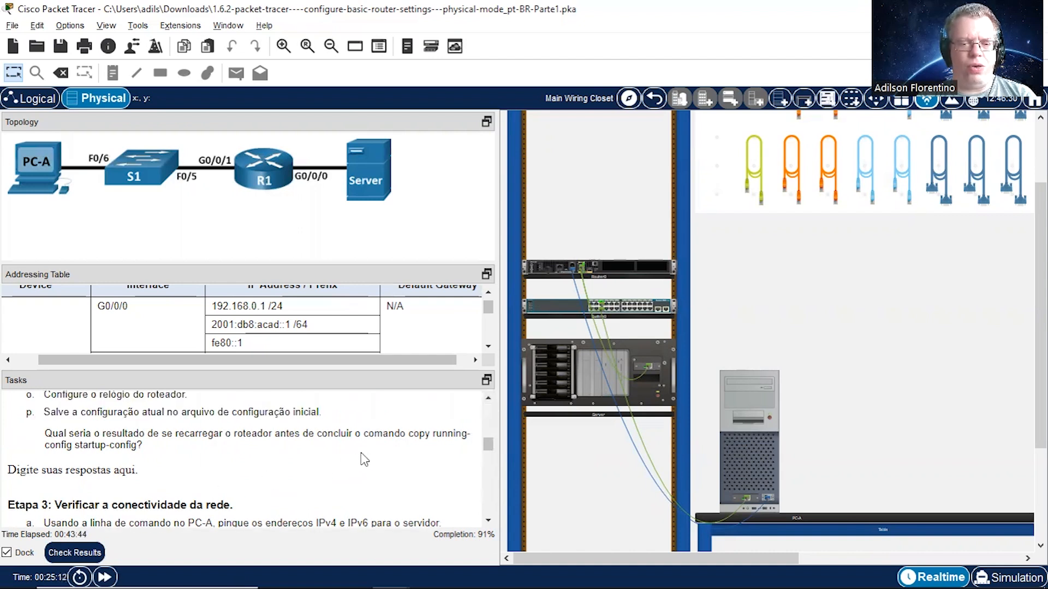
click(488, 399)
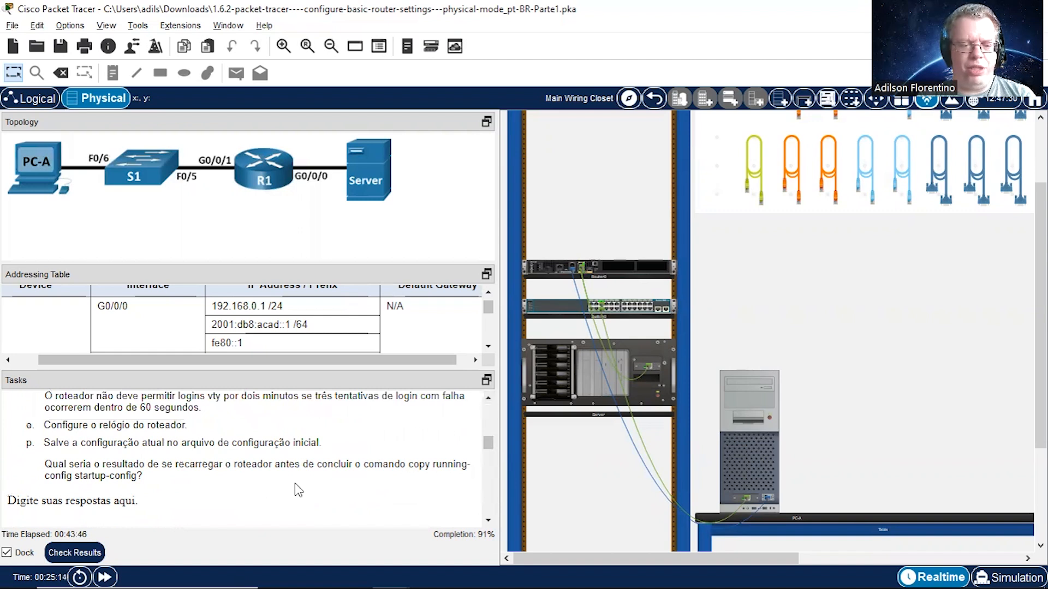
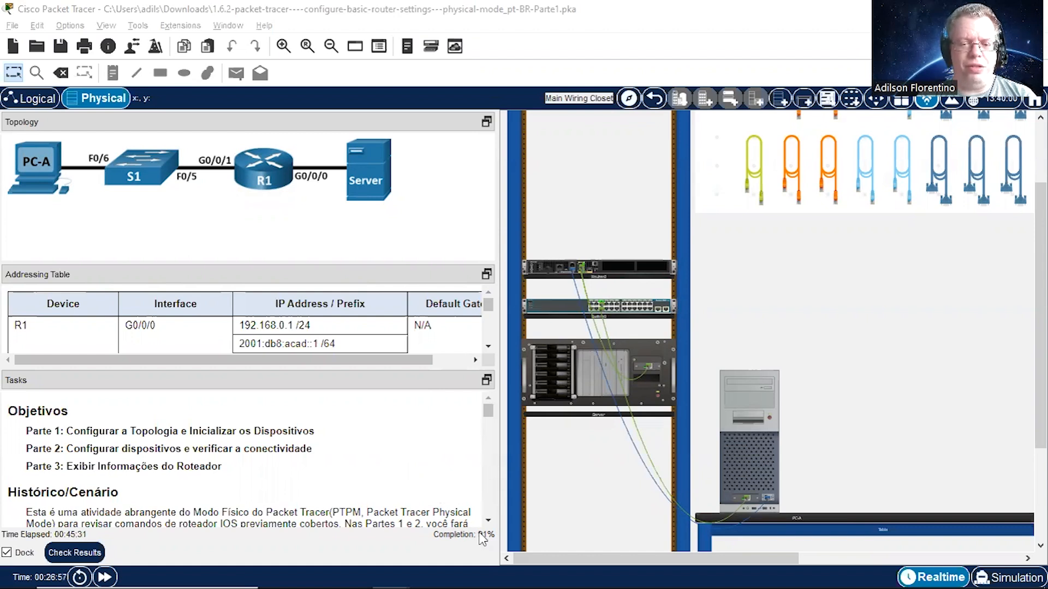
Step: Display R1's running configuration from the PC-A terminal and review it down to the Loopback0 and GigabitEthernet0/0/0 interfaces
click(749, 451)
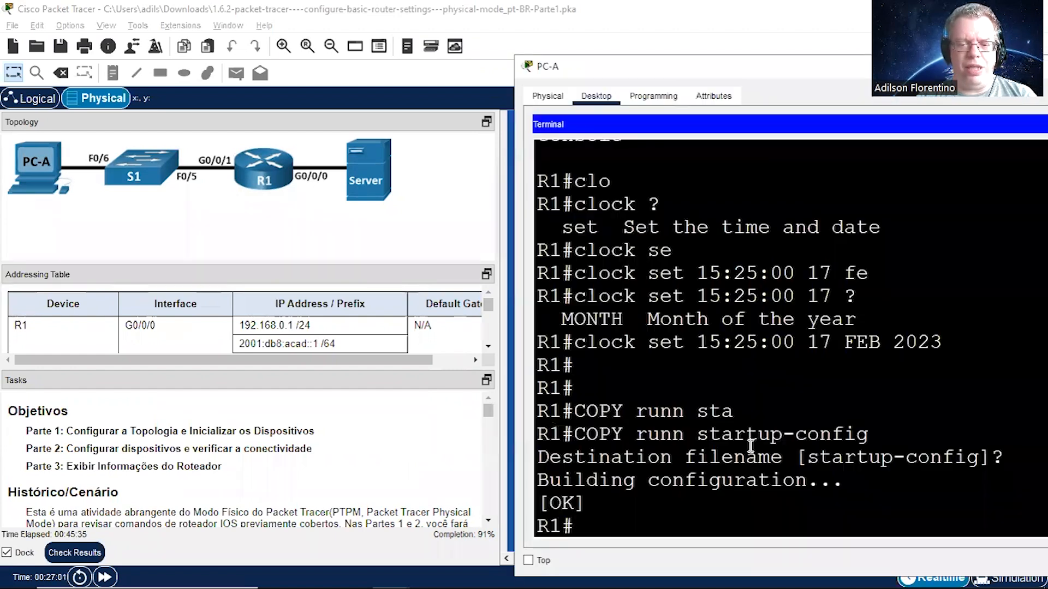
drag(656, 70, 639, 75)
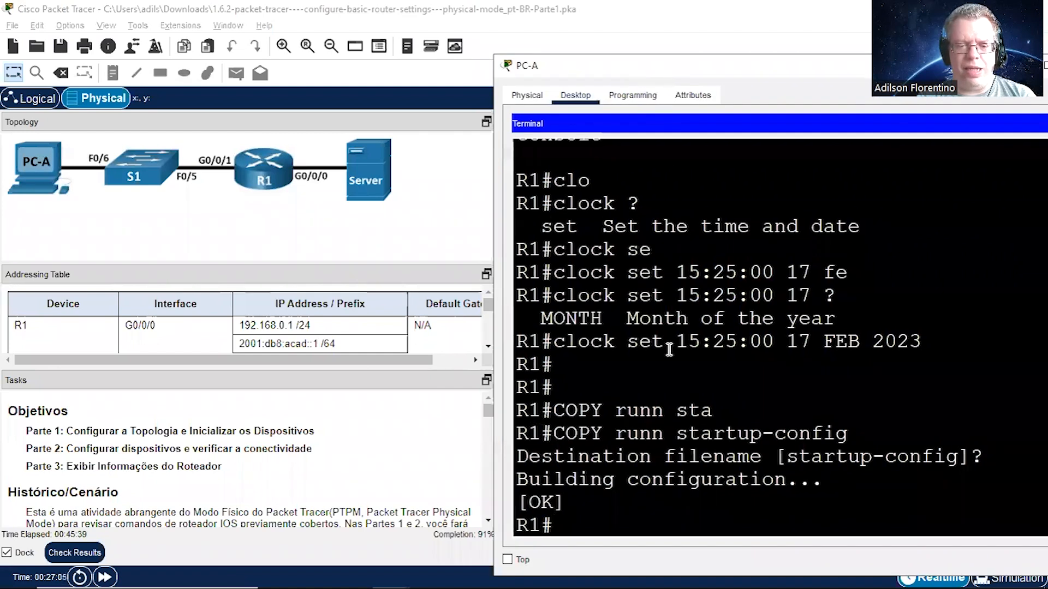
text(sh runn)
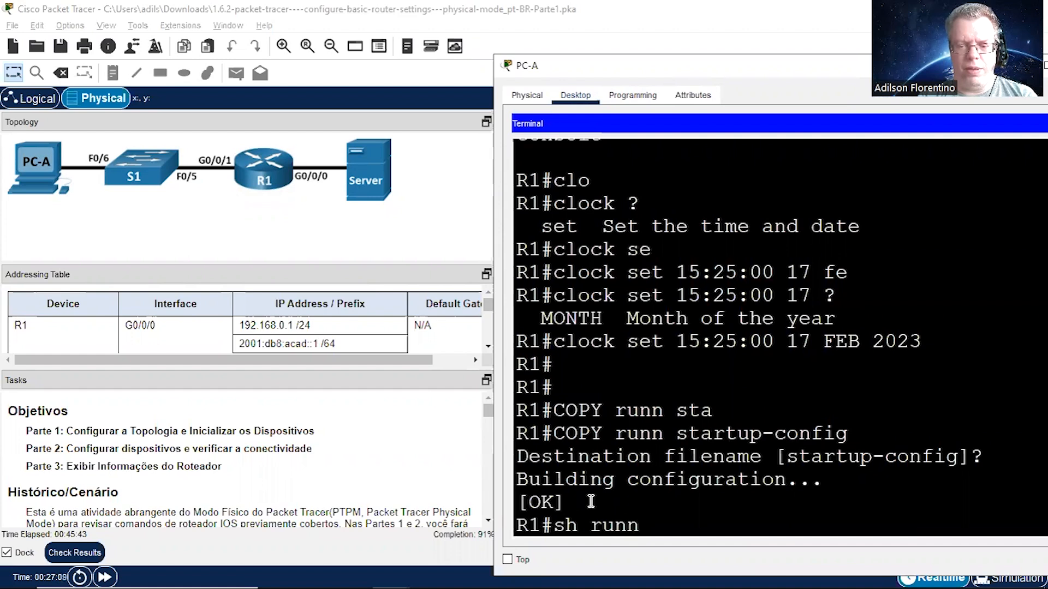
key(Return)
key(Return)
key(Return)
key(Return)
key(Return)
key(Return)
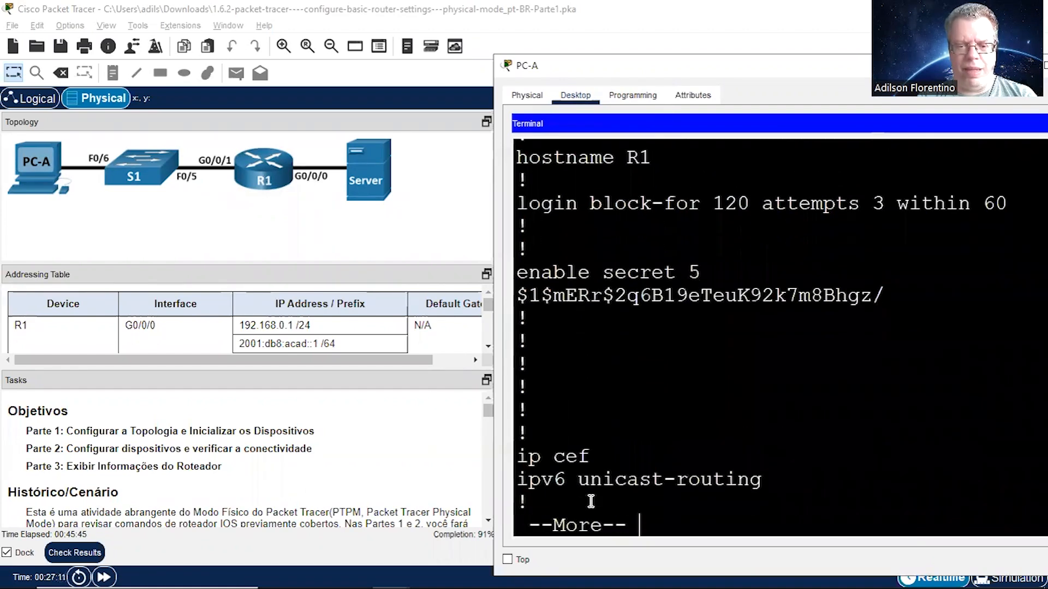
key(Return)
key(Return)
key(Return)
key(Return)
key(Return)
key(Return)
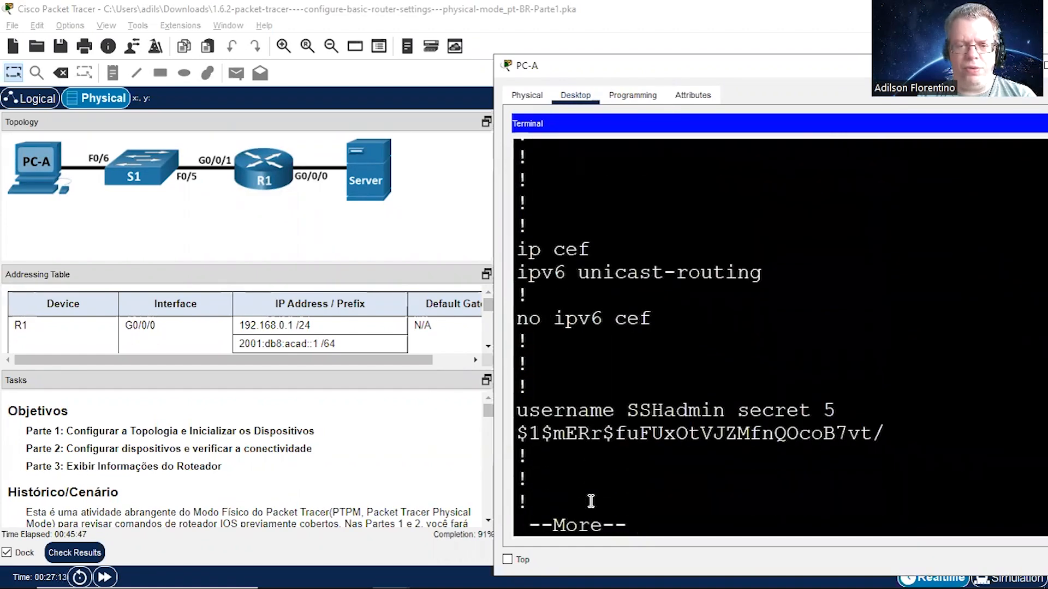
key(Return)
key(Return)
key(Return)
key(Return)
key(Return)
key(Return)
key(Return)
key(Return)
key(Return)
key(Return)
key(Return)
key(Return)
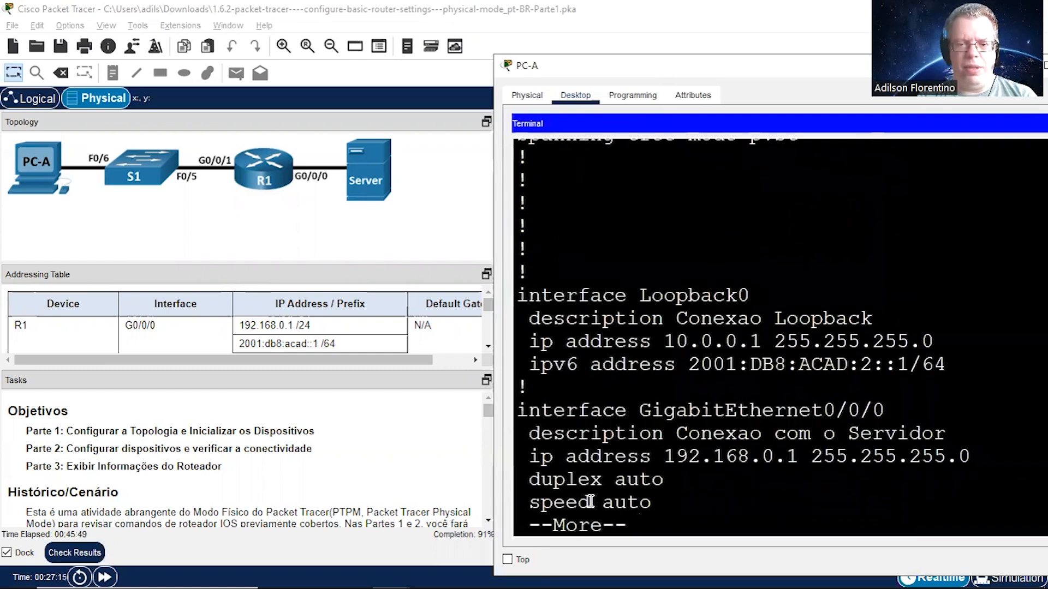
key(Return)
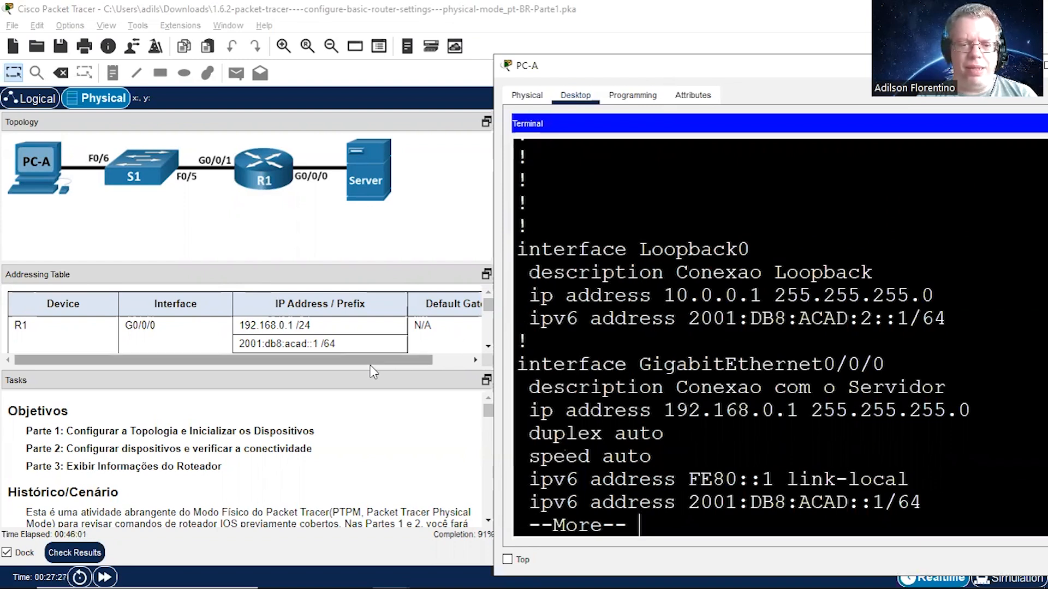
Step: Check R1's interface addresses in the Addressing Table down to Loopback0, and end the configuration listing in the PC-A terminal
drag(367, 369, 359, 428)
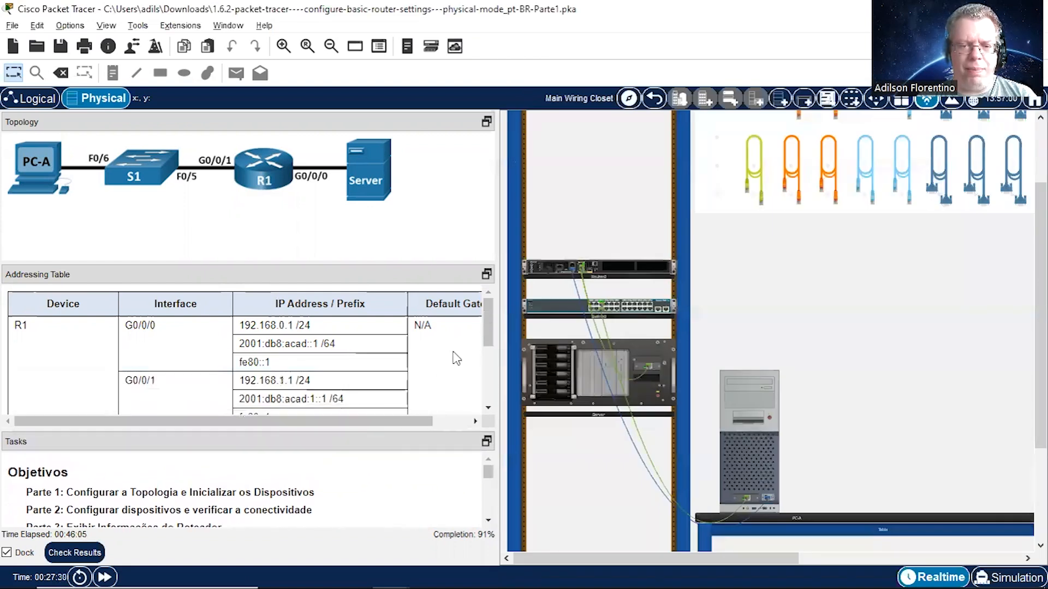
drag(486, 315, 485, 353)
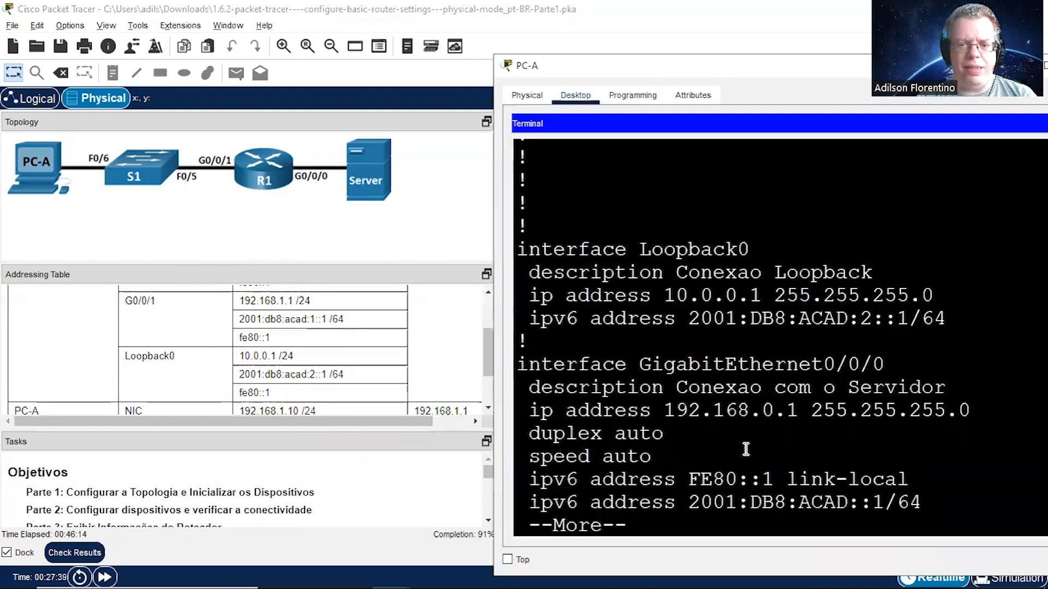
click(742, 449)
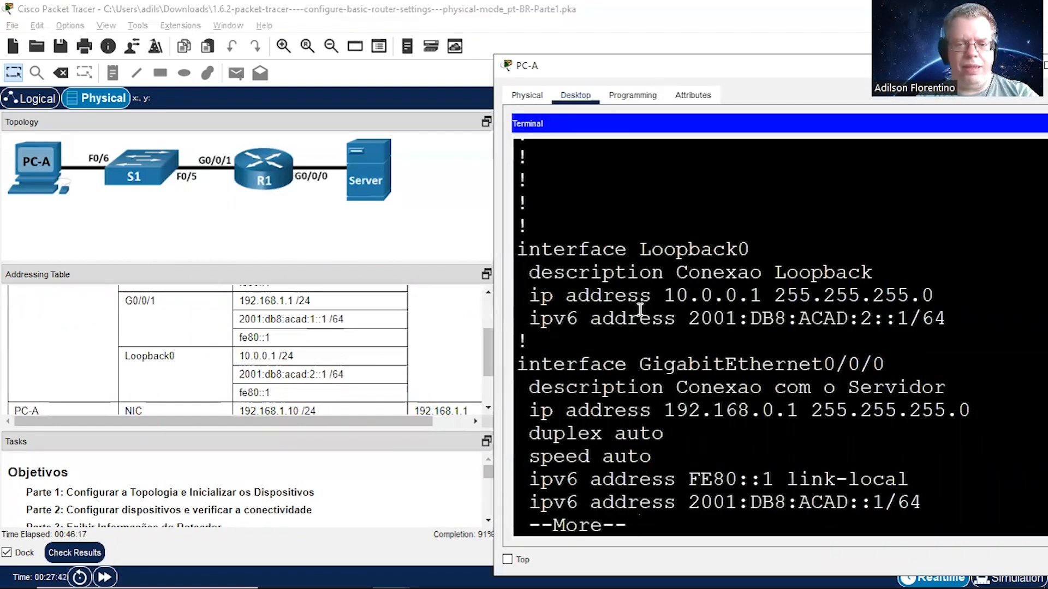
text(qconf t)
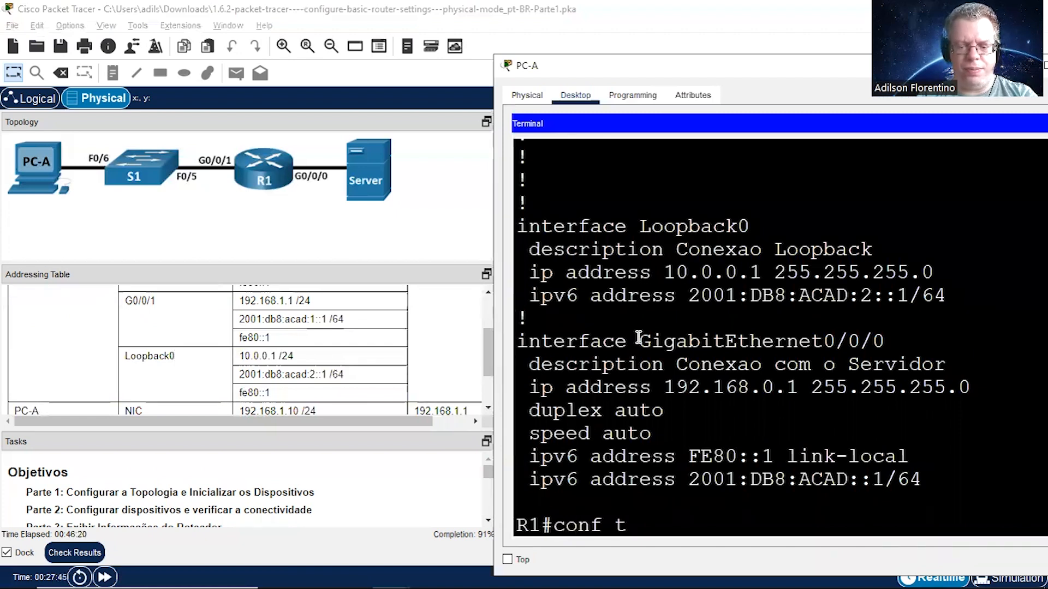
Step: Enter interface configuration mode for Loopback0 on R1
key(Return)
text(int loo)
key(Tab)
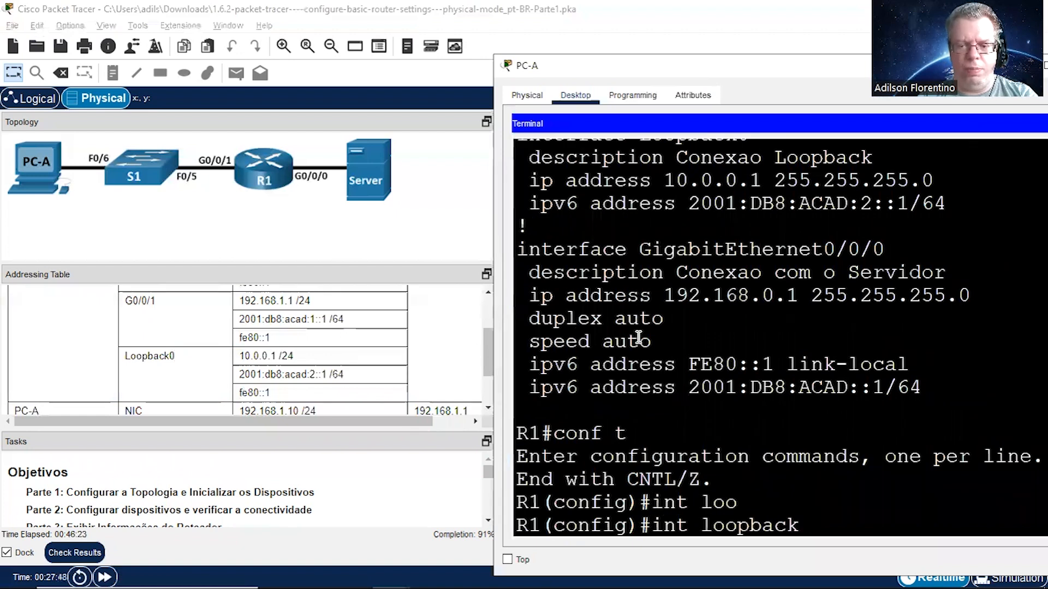
text(0)
key(Return)
Step: Assign the IPv6 link-local address fe80::1 to Loopback0 and return to privileged EXEC mode
text(i)
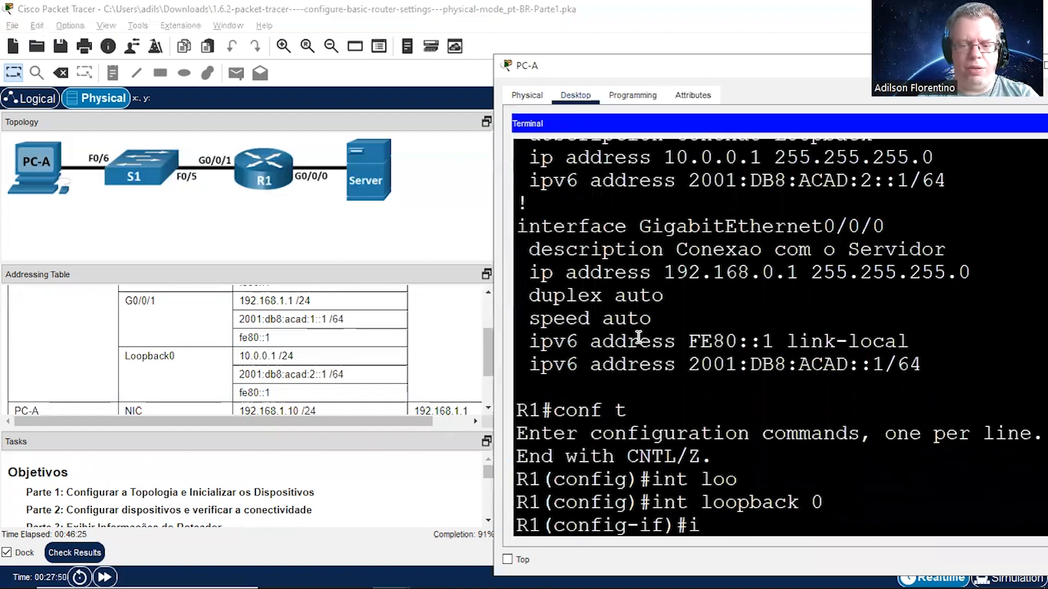
text(pv6 add)
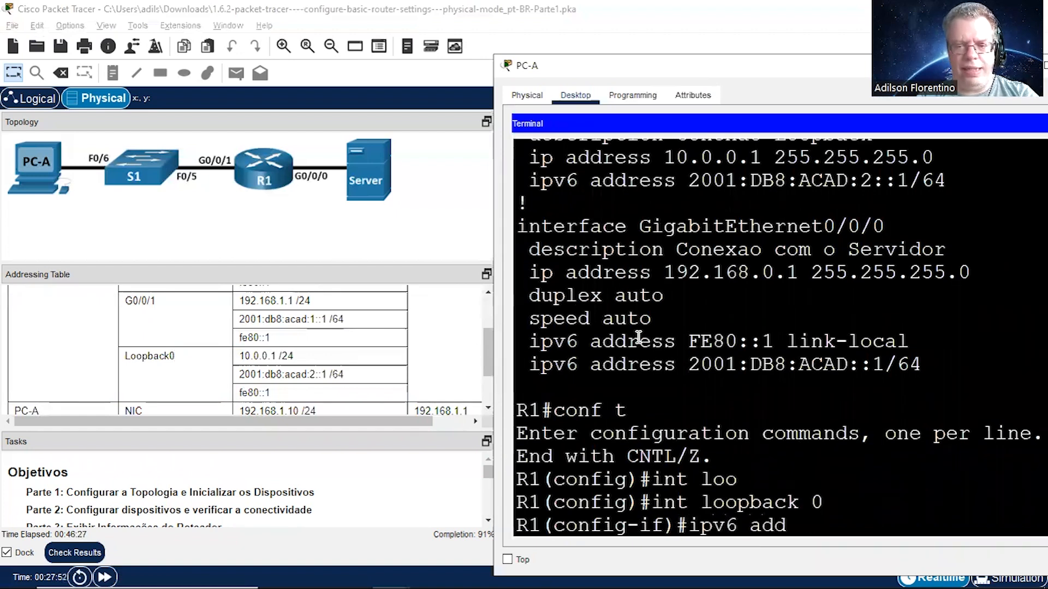
key(Tab)
text(fe80::)
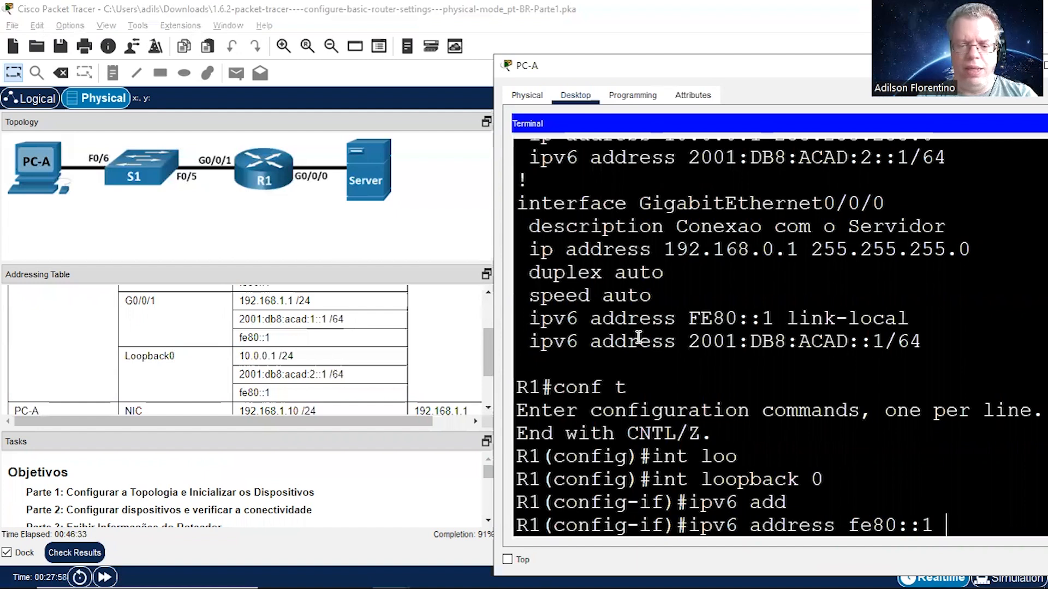
text(1 lin)
key(Tab)
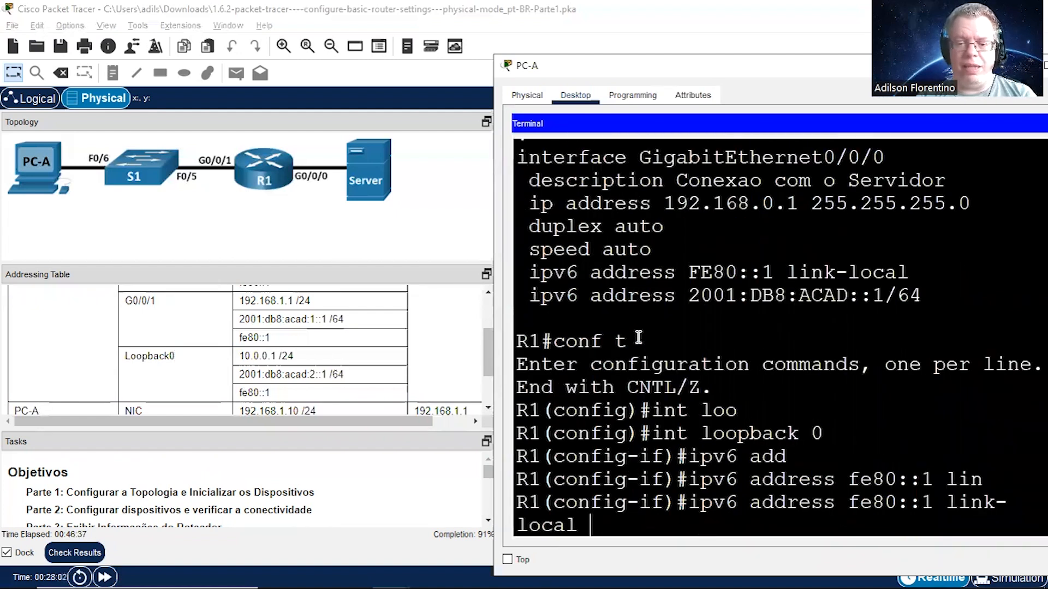
key(Return)
key(Return)
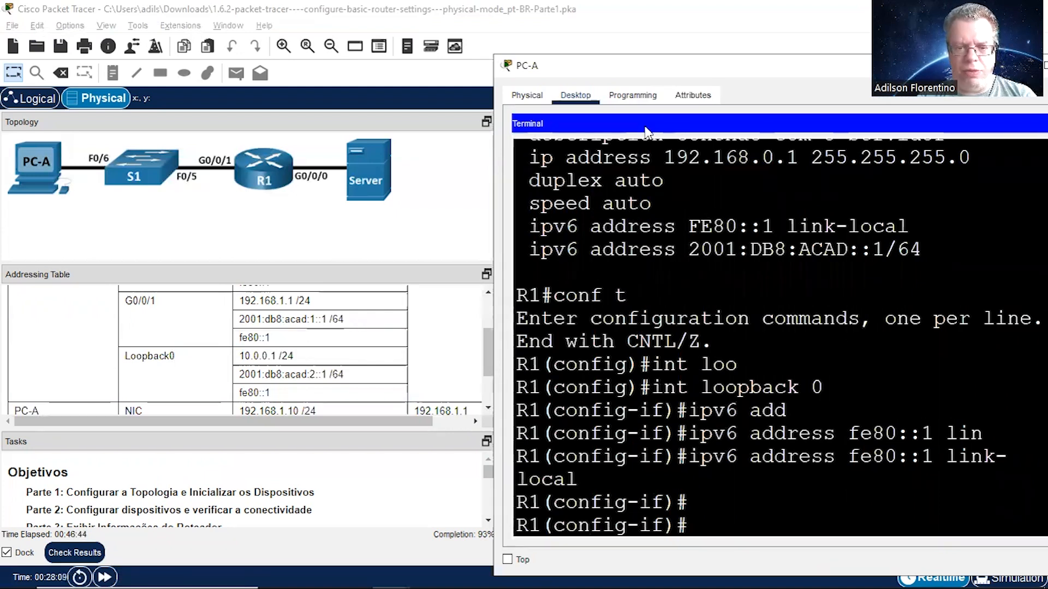
drag(645, 126, 681, 119)
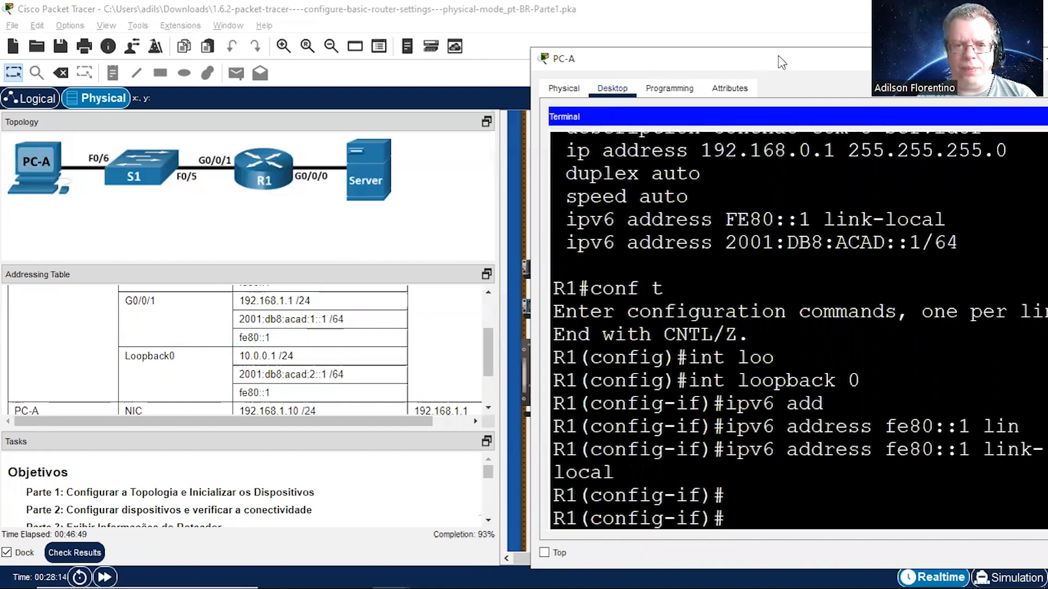
drag(781, 61, 721, 64)
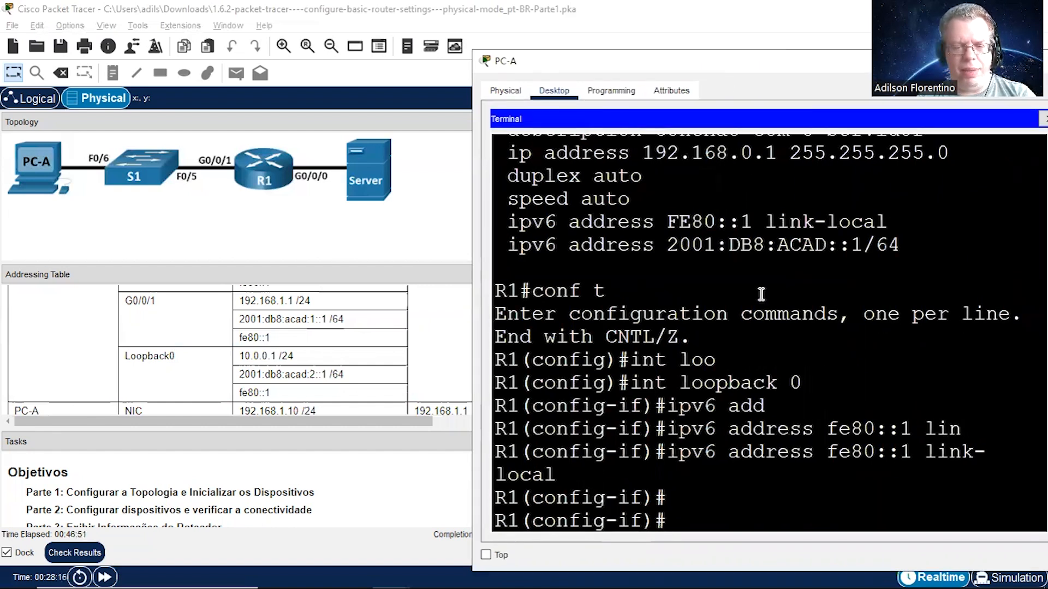
key(ctrl+z)
key(Return)
key(Return)
Step: Display R1's running configuration again and review it from the hostname through the interfaces to the vty line settings
text(s)
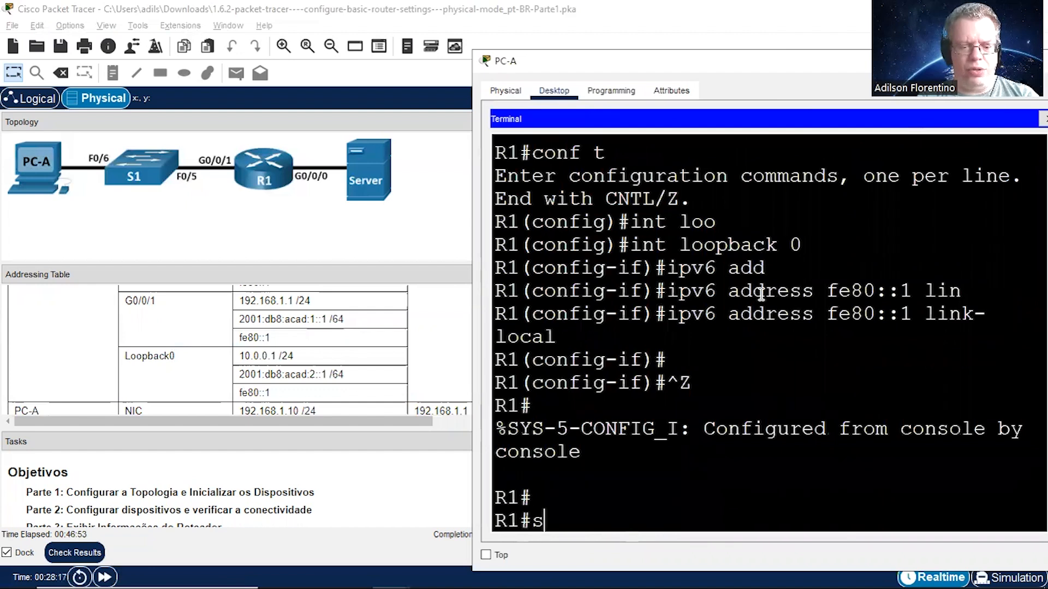
text(h runn)
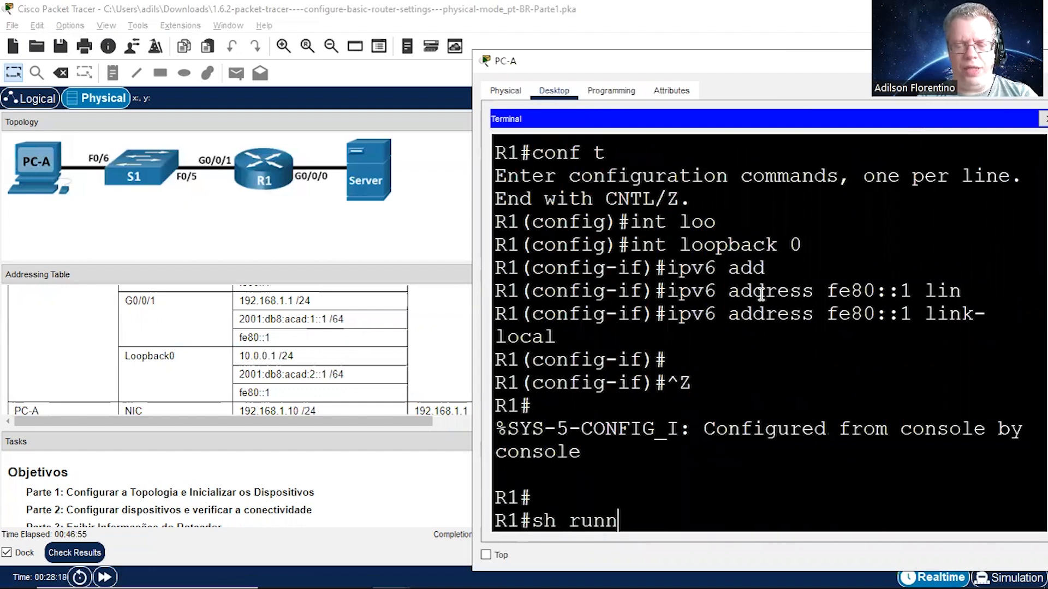
key(Return)
key(Return)
key(Return)
key(Return)
key(Return)
key(Return)
key(Return)
key(Return)
key(Return)
key(Return)
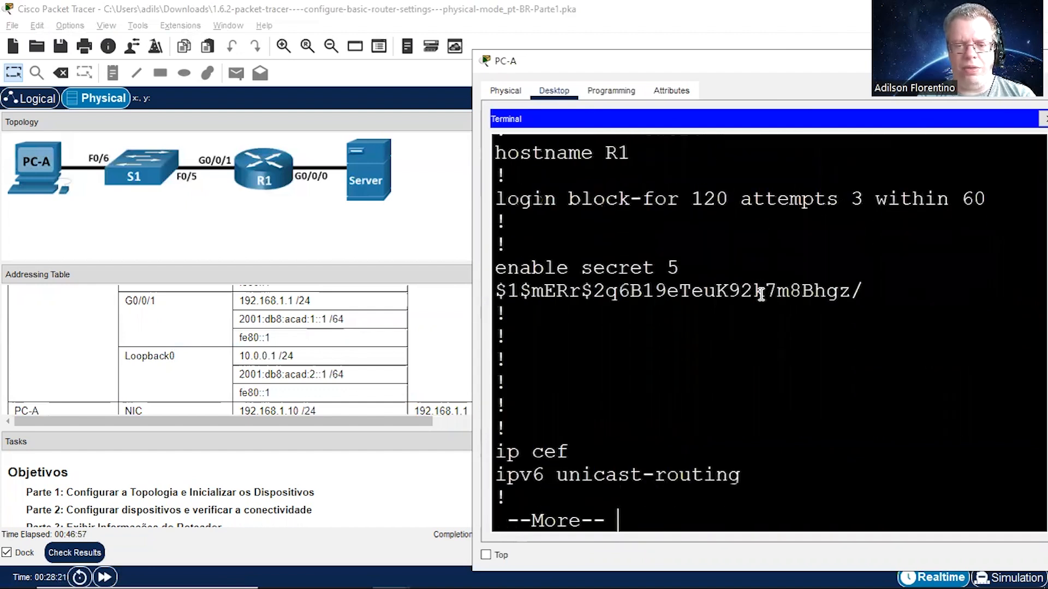
key(Return)
key(Return)
key(Return)
key(Return)
key(Return)
key(Return)
key(Return)
key(Return)
key(Return)
key(Return)
key(Return)
key(Return)
key(Return)
key(Return)
key(Return)
key(Return)
key(Return)
key(Return)
key(Return)
key(Return)
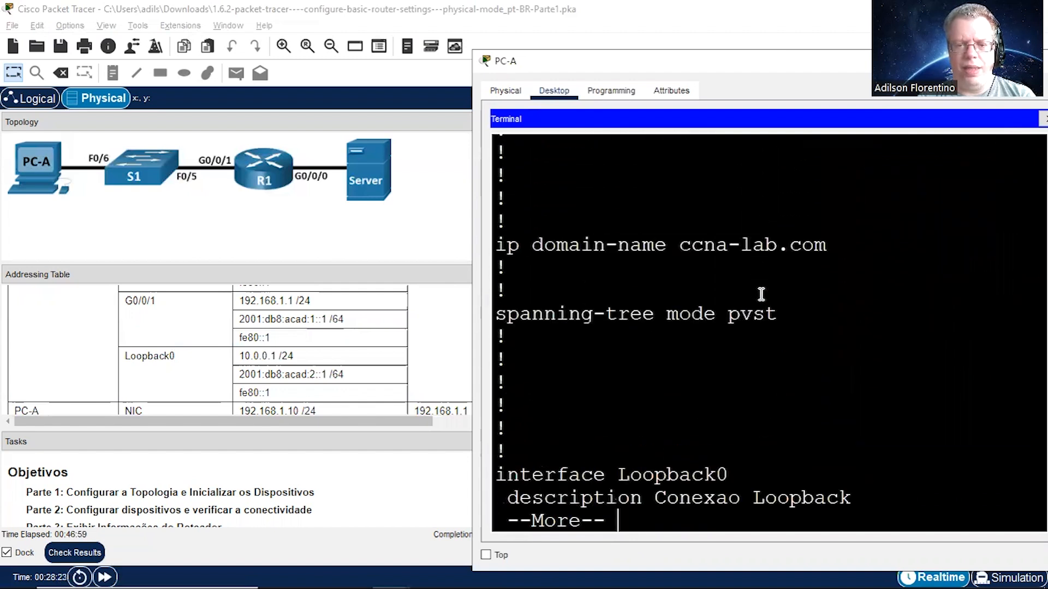
key(Return)
key(Return)
key(Return)
key(Return)
key(Return)
key(Return)
key(Return)
key(Return)
key(Return)
key(Return)
key(Return)
key(Return)
key(Return)
key(Return)
key(Return)
key(Return)
key(Return)
key(Return)
key(Return)
key(Return)
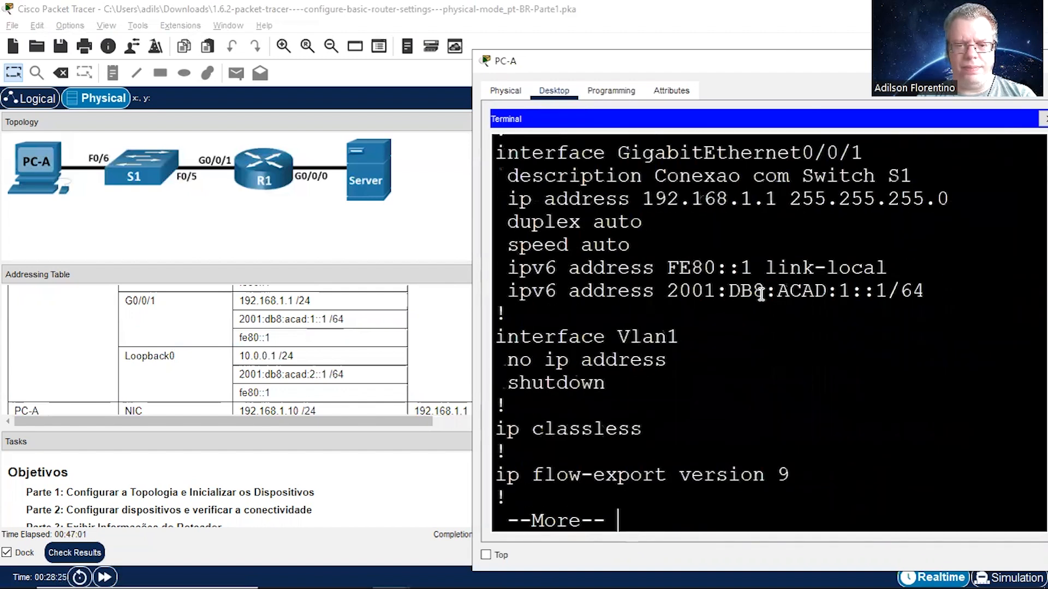
key(Return)
key(Return)
key(Return)
key(Return)
key(Return)
key(Return)
key(Return)
key(Return)
key(Return)
key(Return)
key(Return)
key(Return)
key(Return)
key(Return)
key(Return)
key(Return)
key(Return)
key(Return)
key(Return)
key(Return)
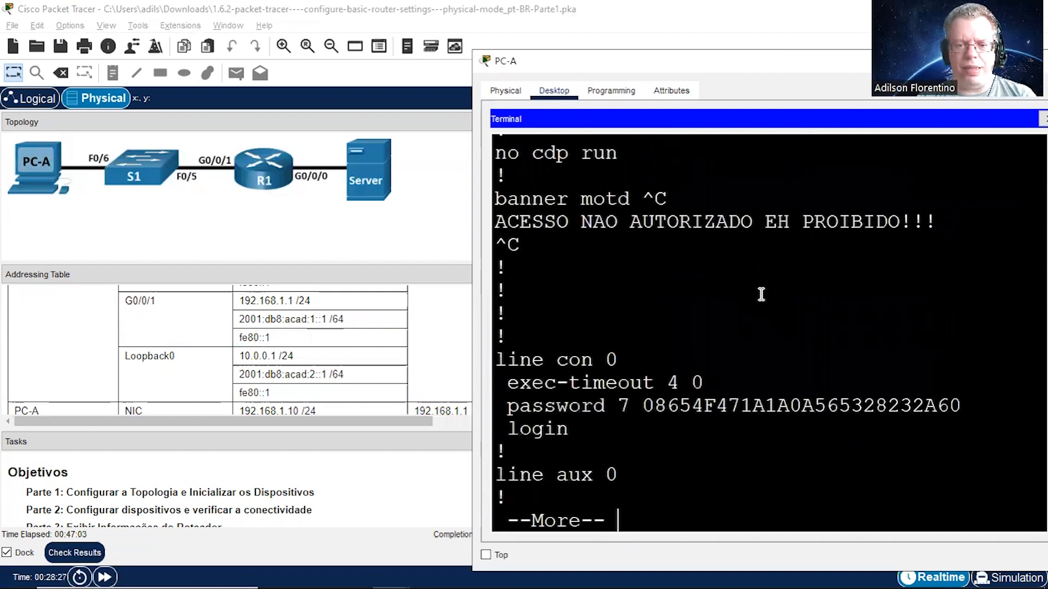
key(Return)
key(Return)
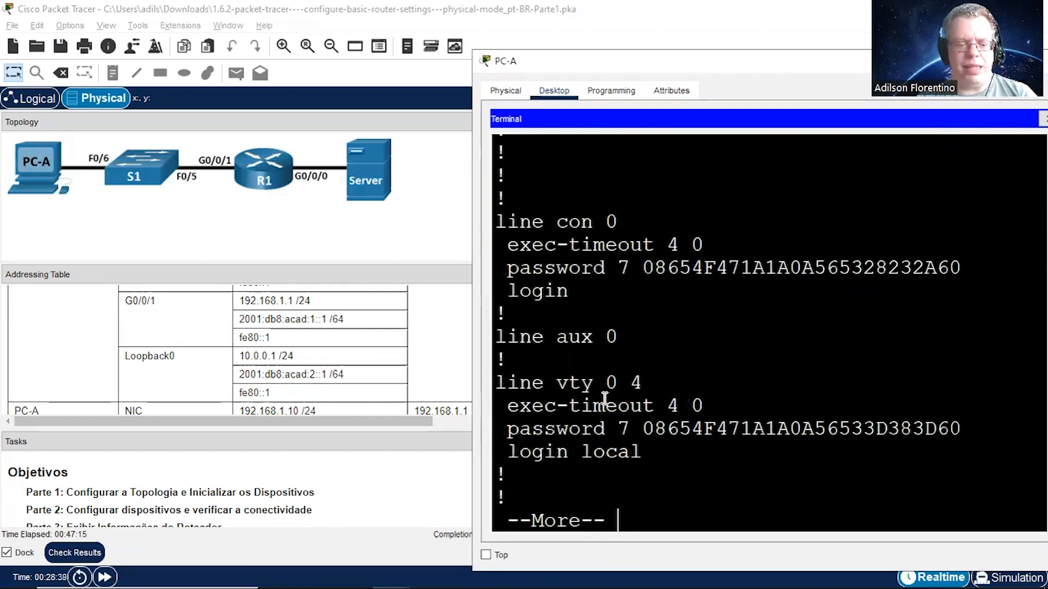
text(q)
text(conf )
text(t)
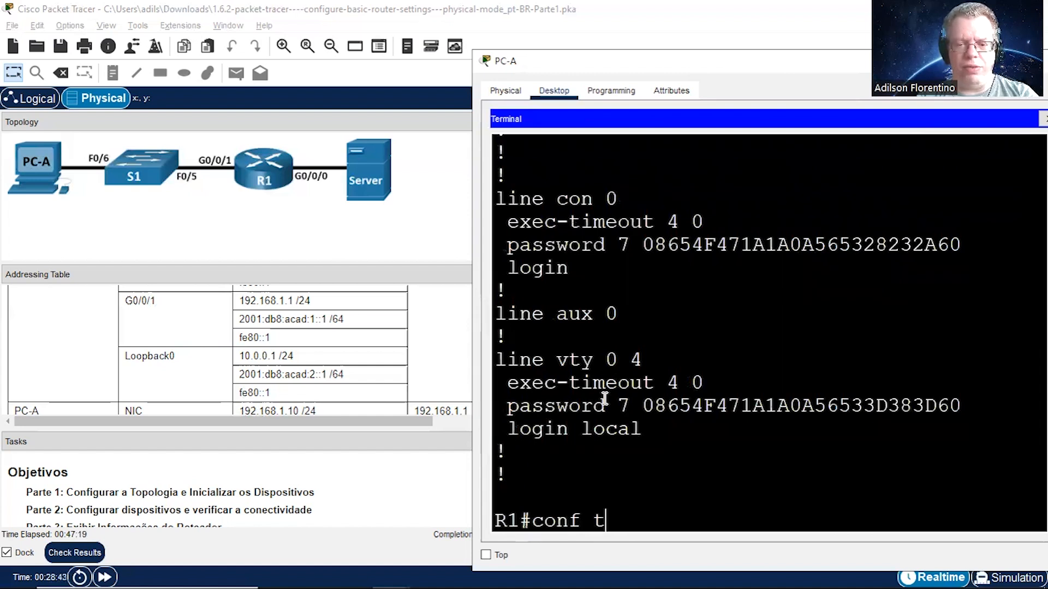
Step: Enter line configuration mode for vty lines 0 4 on R1
key(Return)
text(line v)
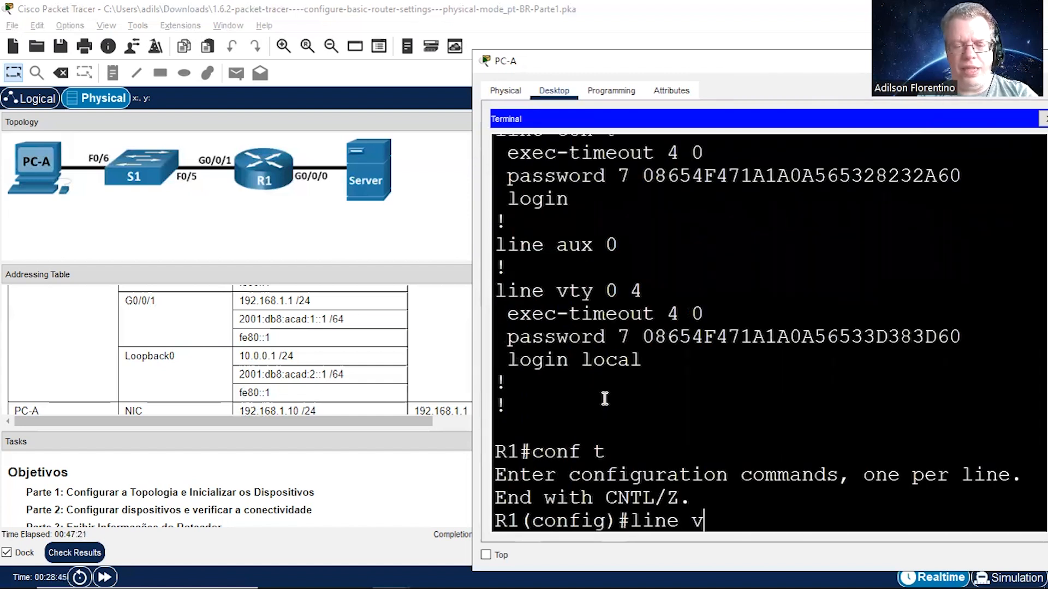
text(ty 0 4)
key(Return)
Step: Restrict the vty lines to SSH with transport input ssh and return to privileged EXEC mode
text(p)
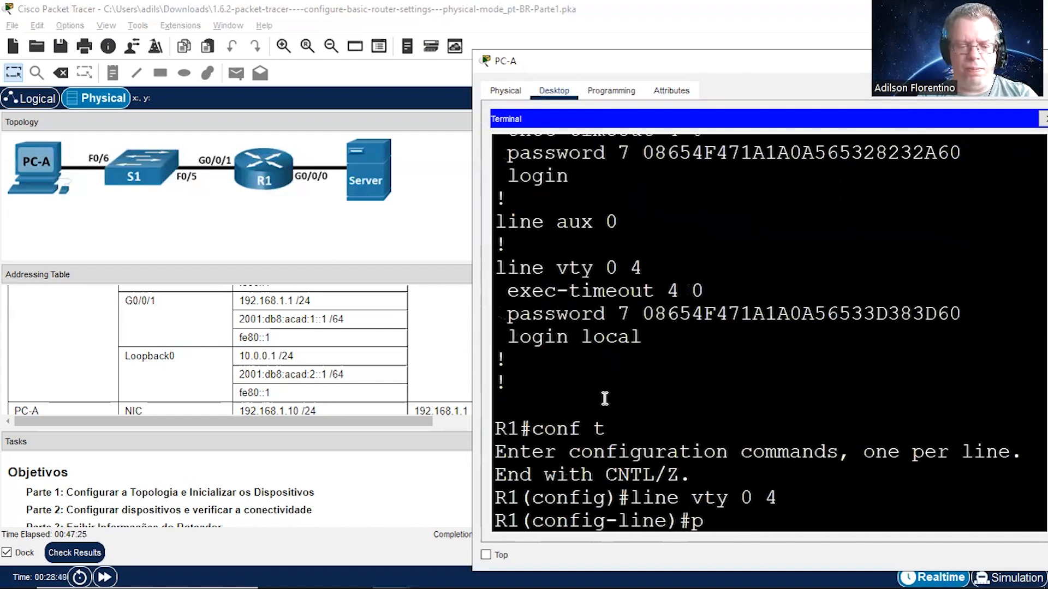
key(BackSpace)
text(tr)
key(Tab)
text(i)
key(Tab)
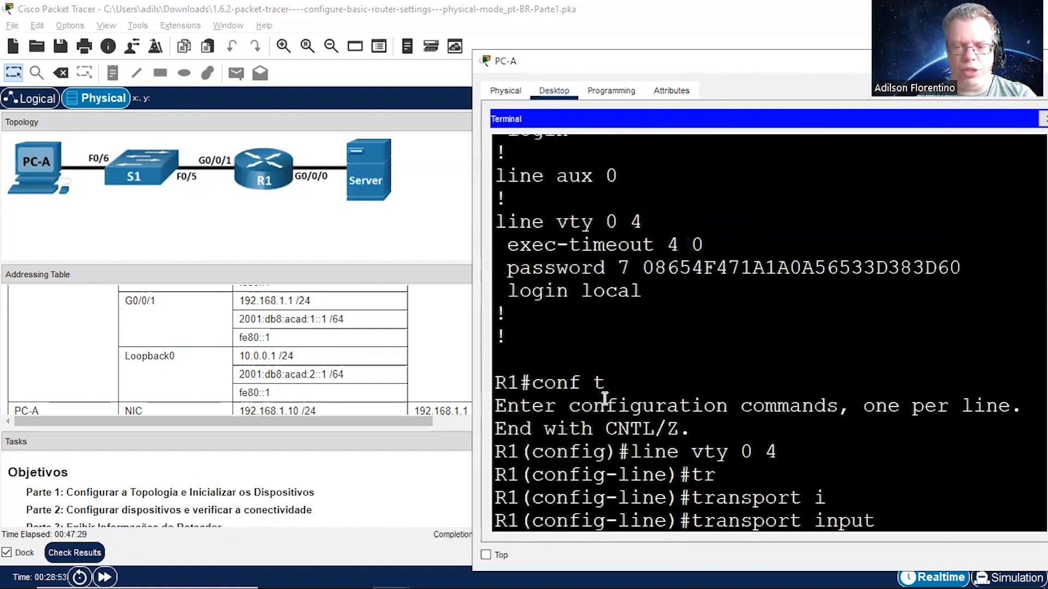
text(ssh)
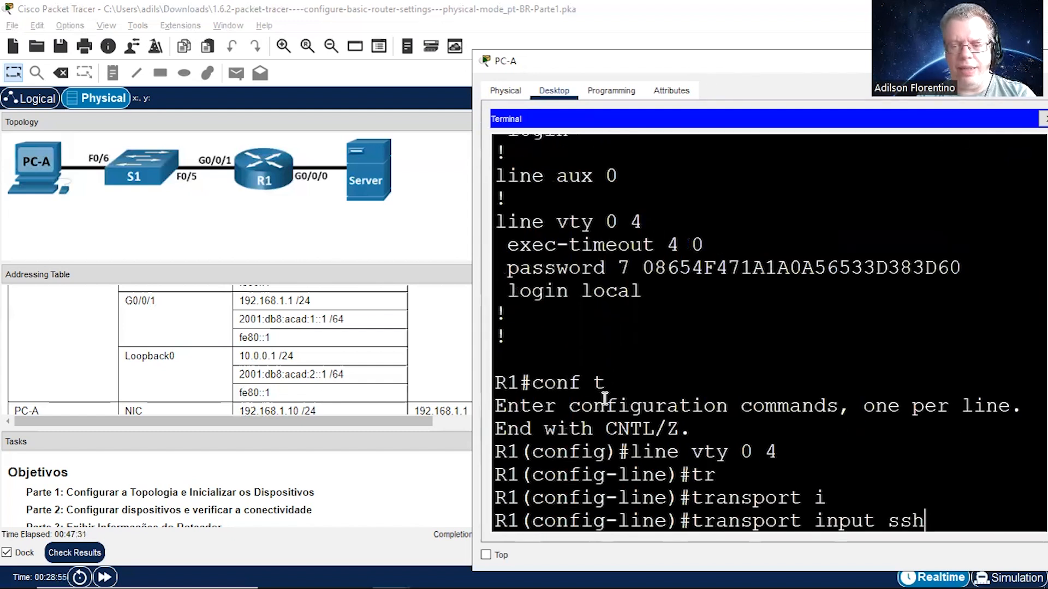
key(Return)
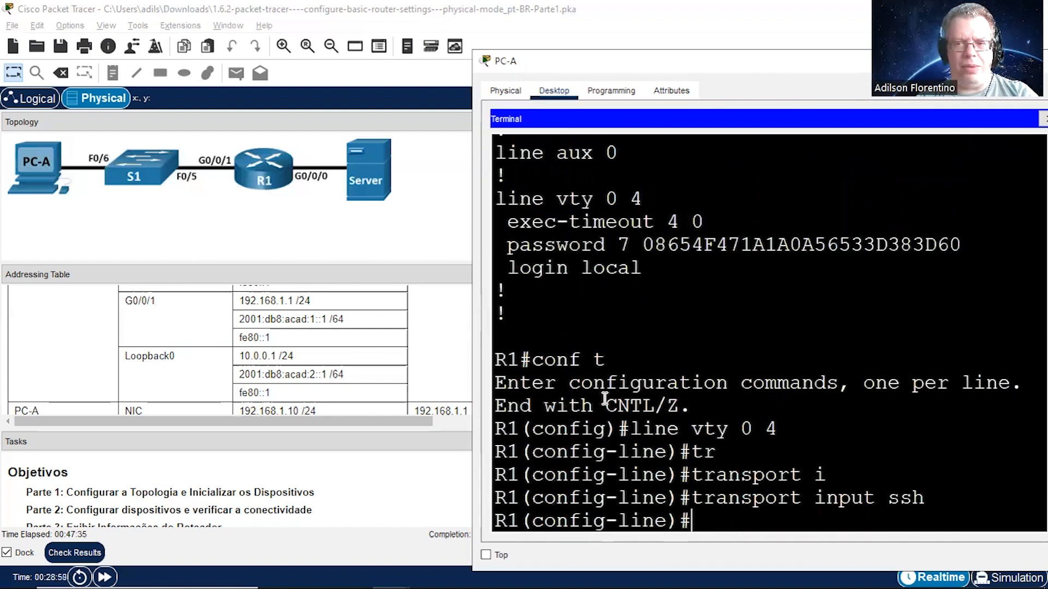
key(ctrl+z)
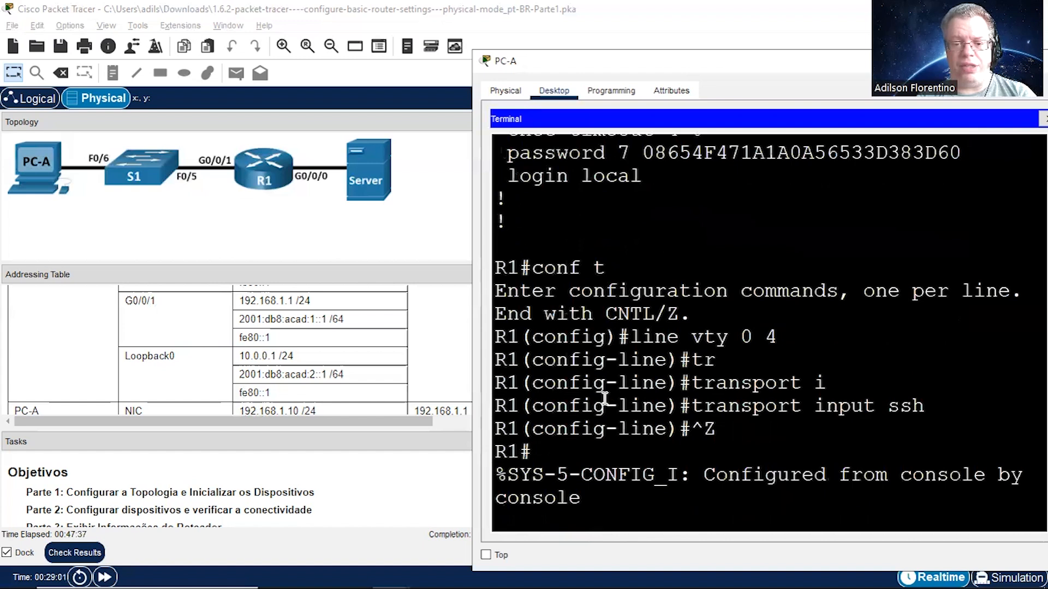
key(Return)
key(Return)
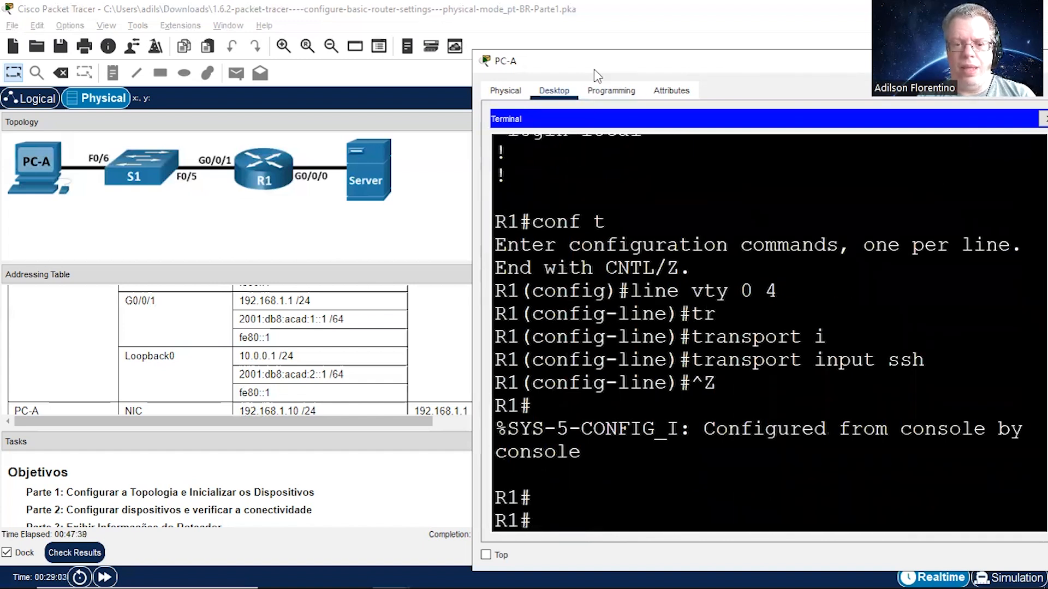
drag(595, 70, 632, 69)
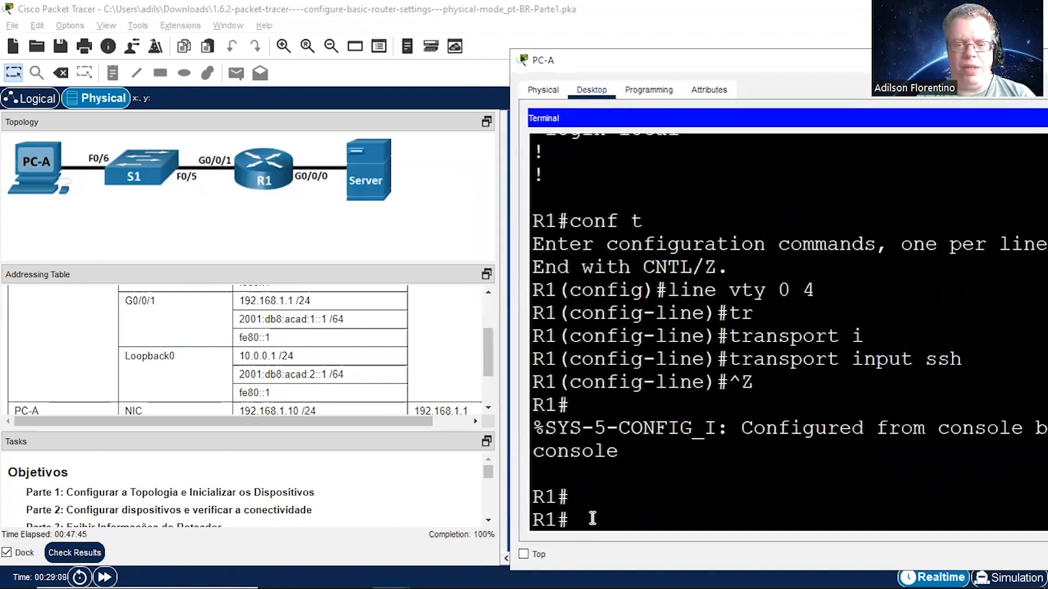
Step: Copy R1's running-config to startup-config, accepting the default destination filename
text(copy r)
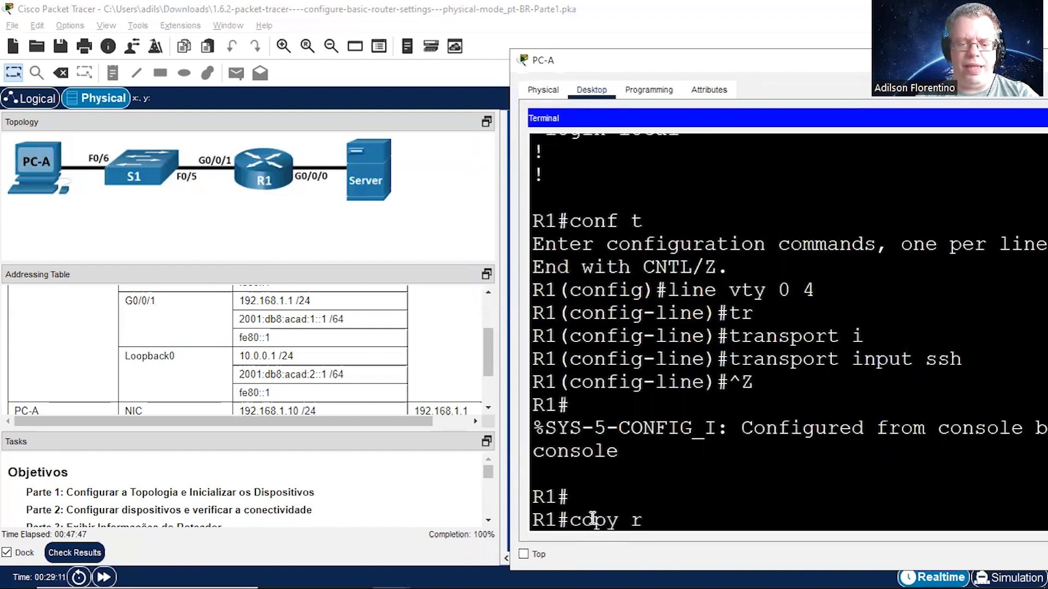
text(unn)
key(Tab)
text(st)
key(Tab)
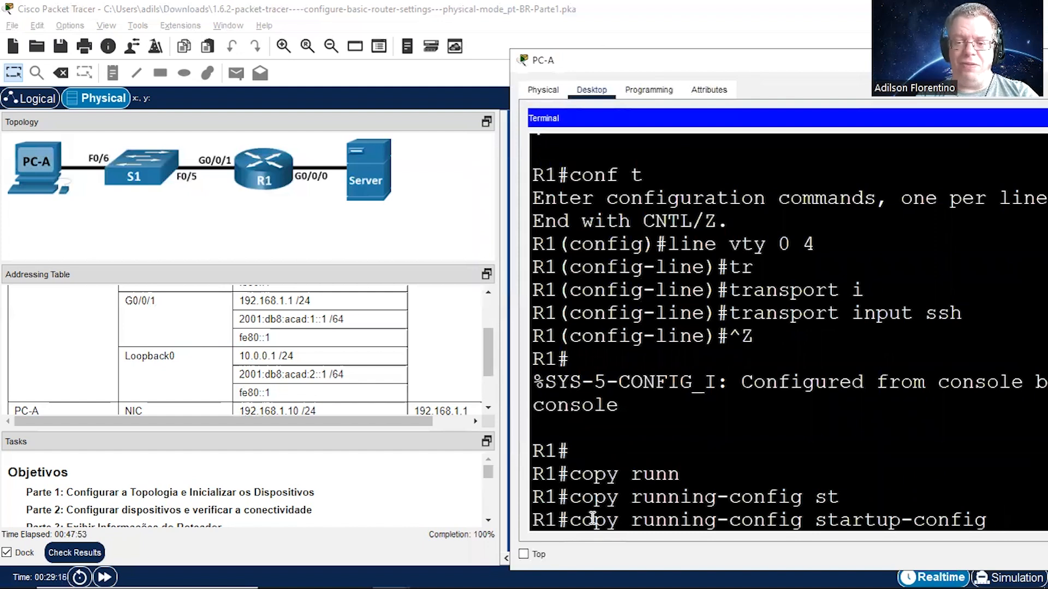
key(Return)
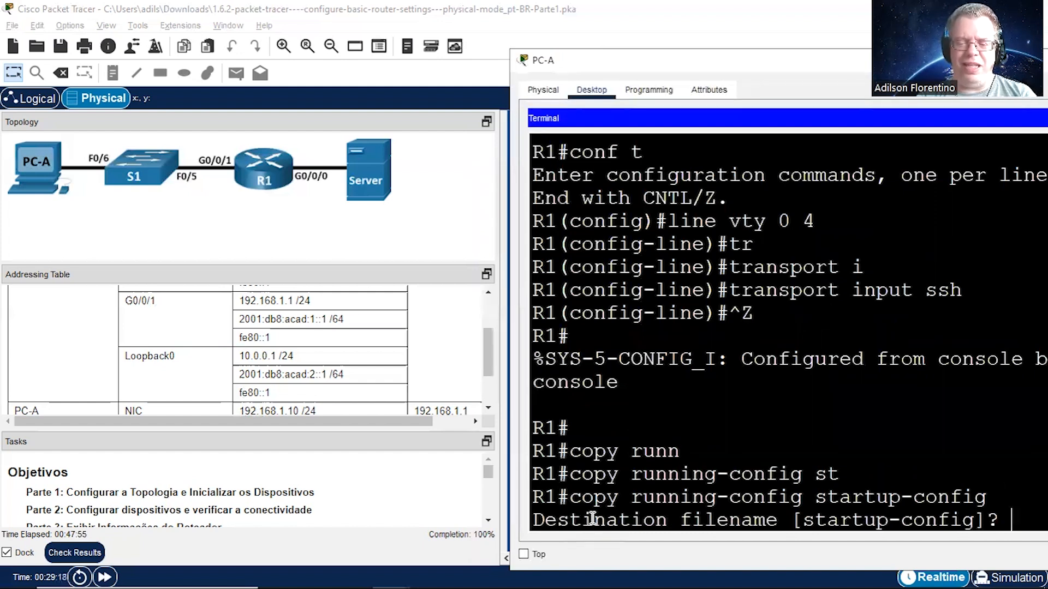
key(Return)
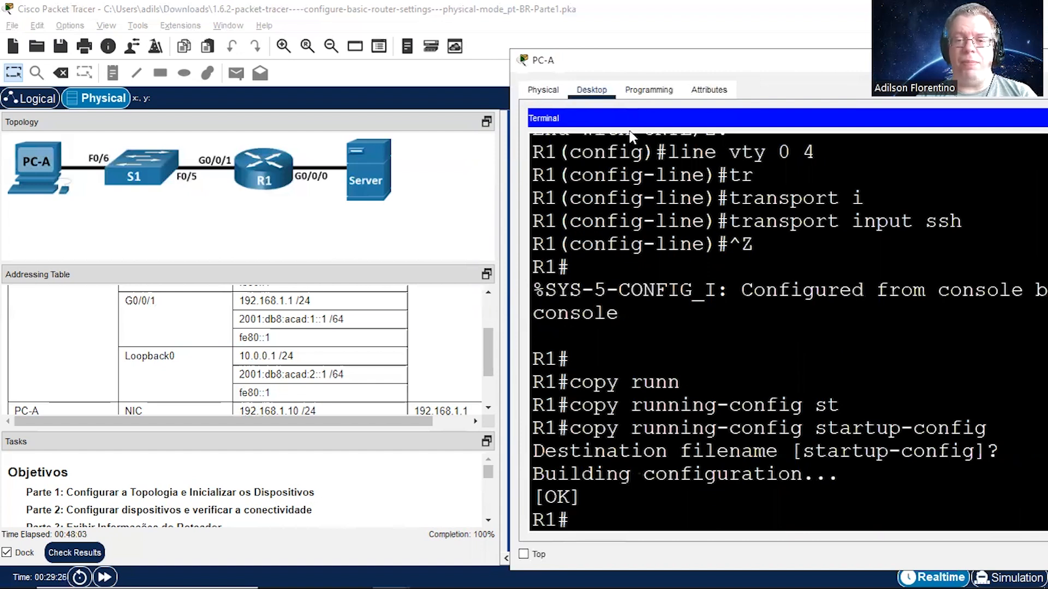
Step: Go back to the task instructions to find the next part of the activity
click(488, 522)
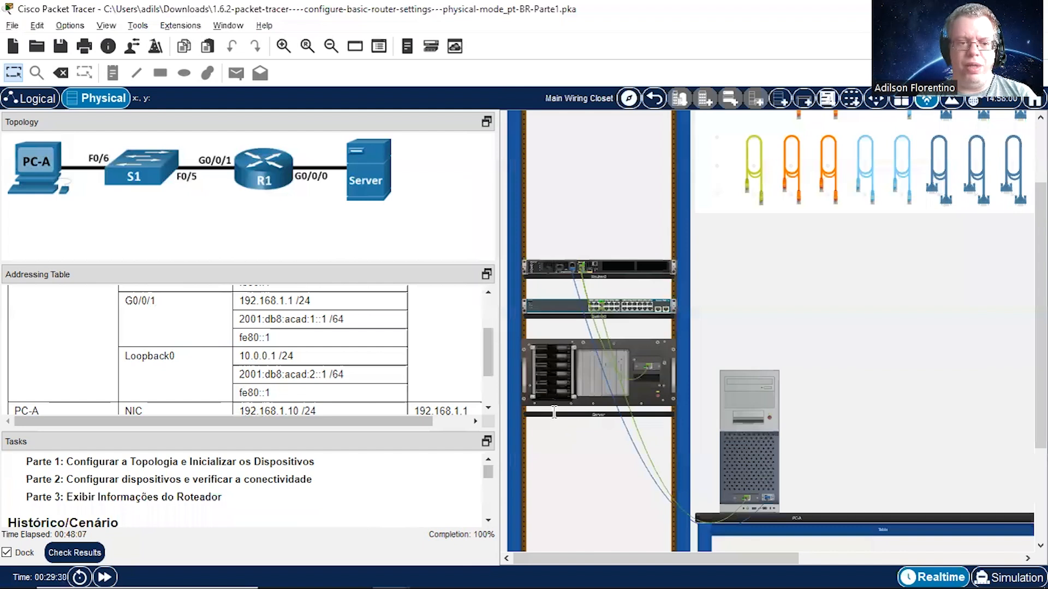